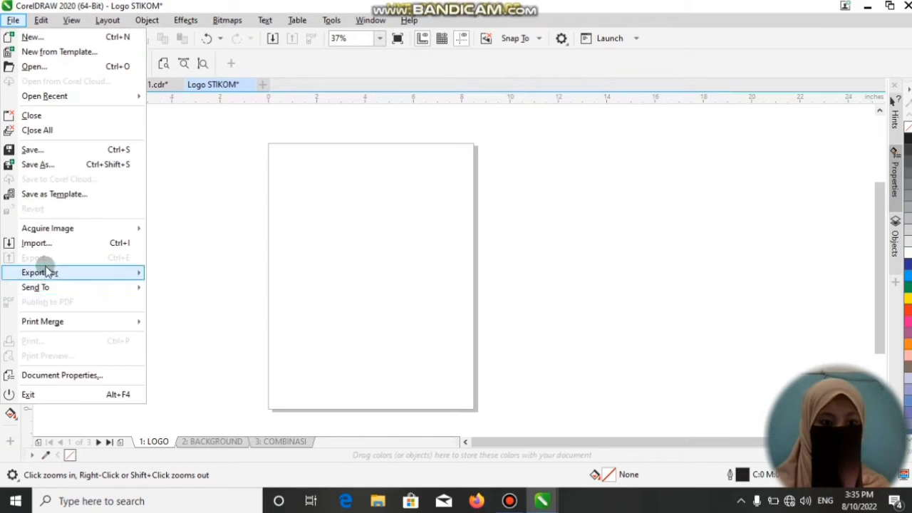
# Import the image download (1) from the Downloads folder and place it on the empty area beside the page.
pyautogui.click(36, 243)
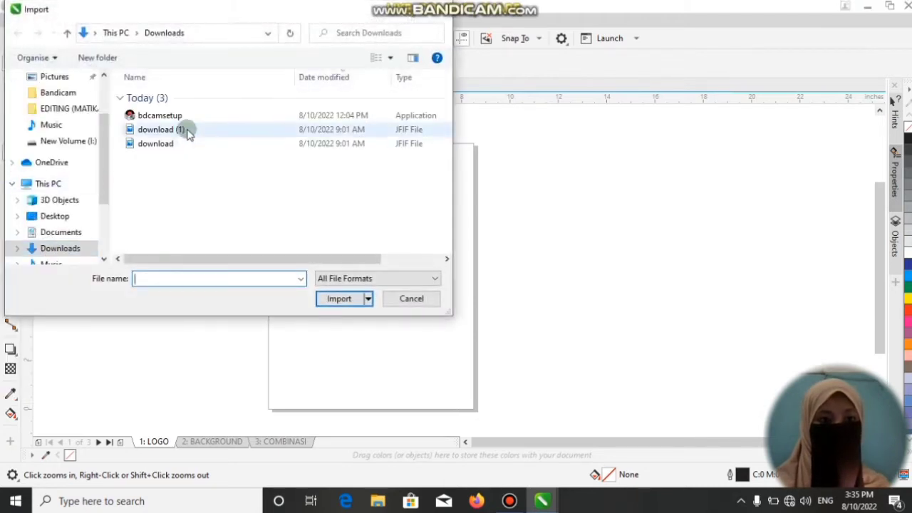
pyautogui.click(187, 132)
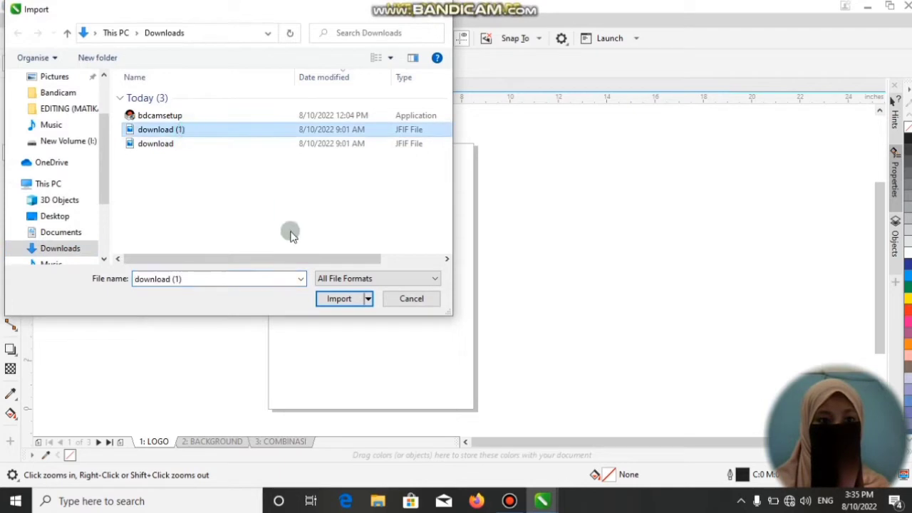
pyautogui.click(334, 300)
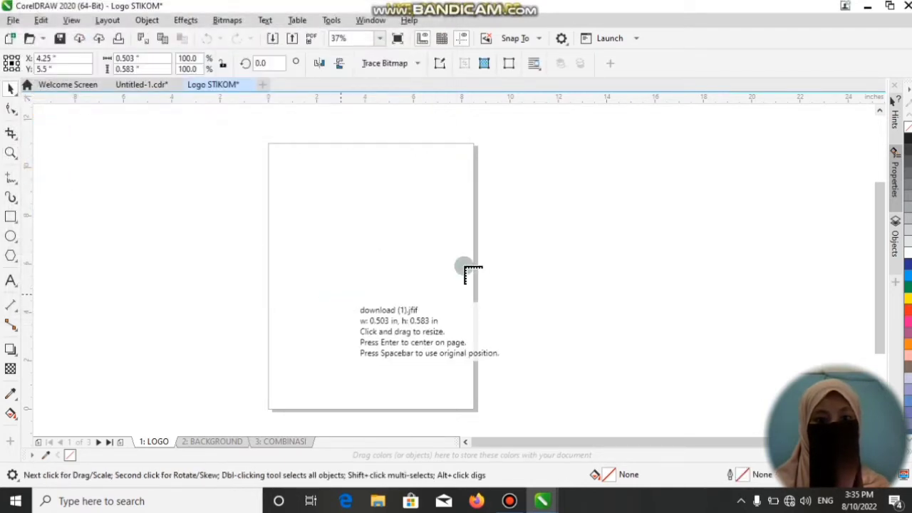
pyautogui.click(563, 158)
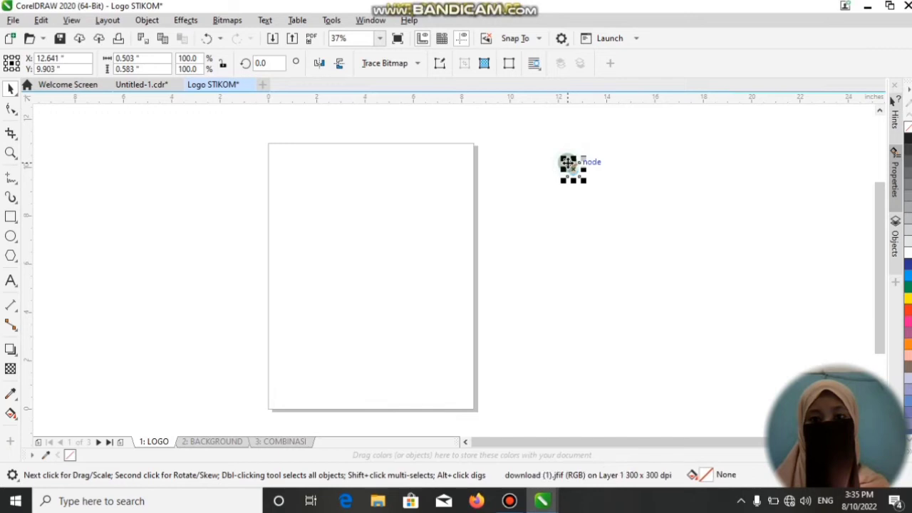
# Enlarge the imported logo image beside the page so its details can be traced, and deselect it.
pyautogui.moveTo(582, 169); pyautogui.dragTo(603, 167)
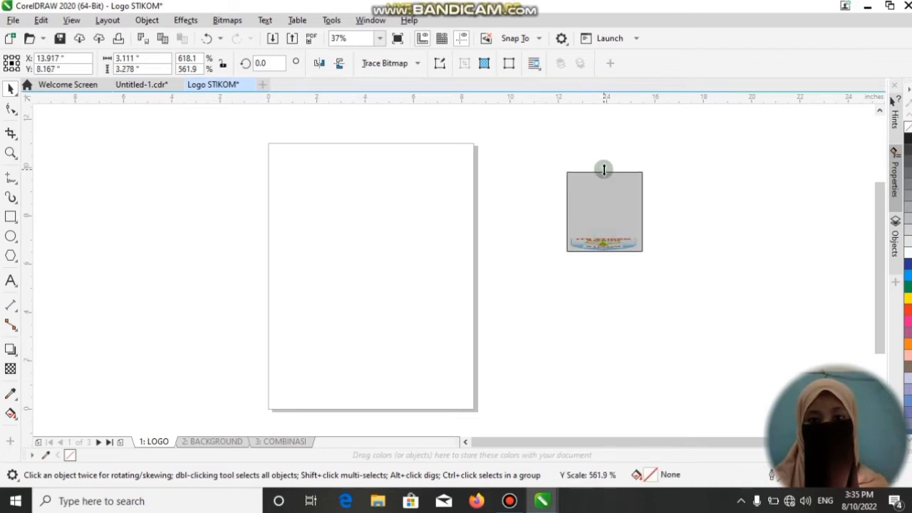
pyautogui.moveTo(603, 249); pyautogui.dragTo(535, 265)
pyautogui.click(388, 303)
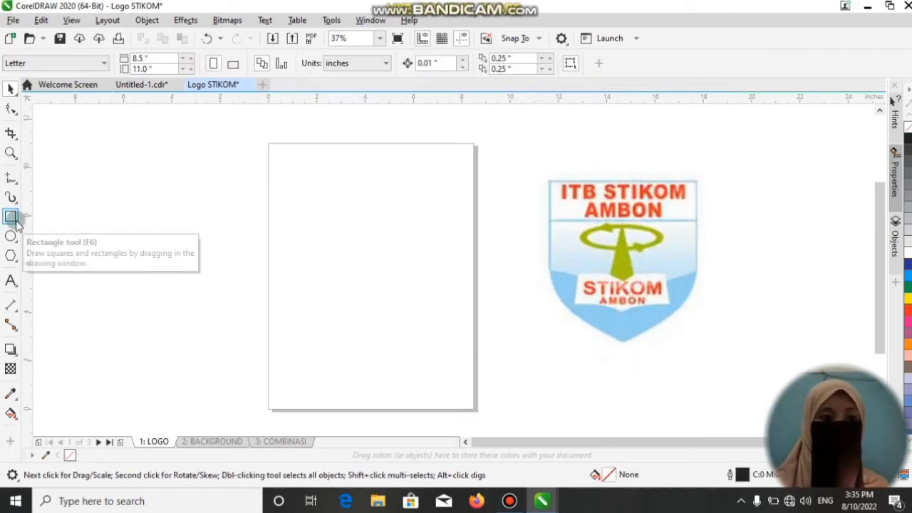
# Trace the logo's outer shield with the Pen tool as a closed five-node outline about 6.19 by 6.69 inches, using straight segments.
pyautogui.click(10, 217)
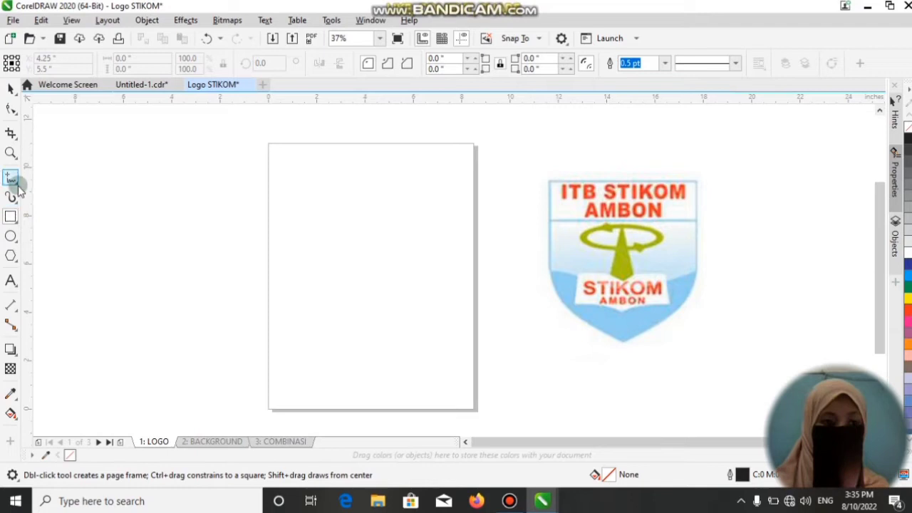
pyautogui.click(18, 187)
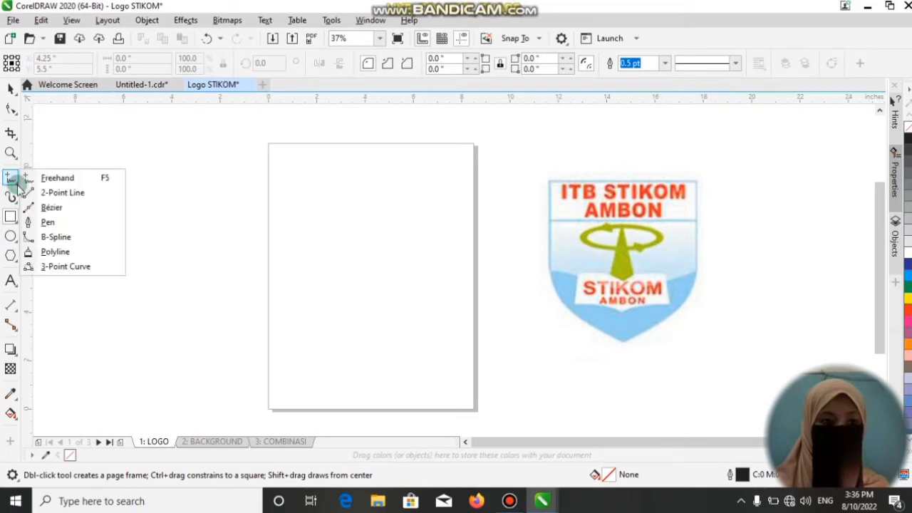
pyautogui.click(47, 223)
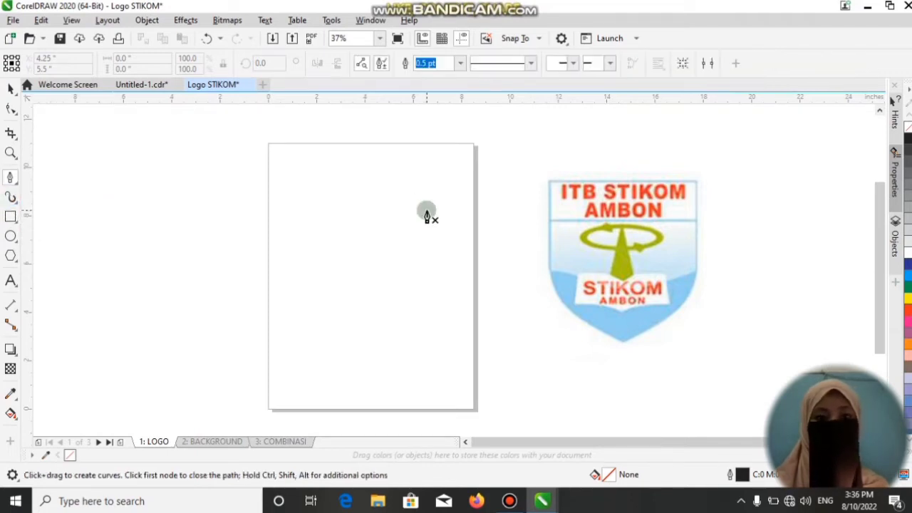
pyautogui.click(548, 181)
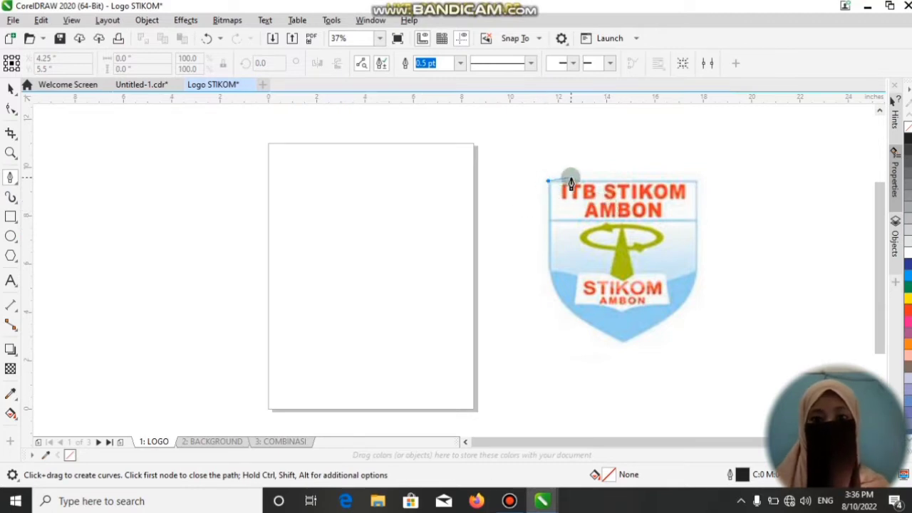
pyautogui.click(701, 181)
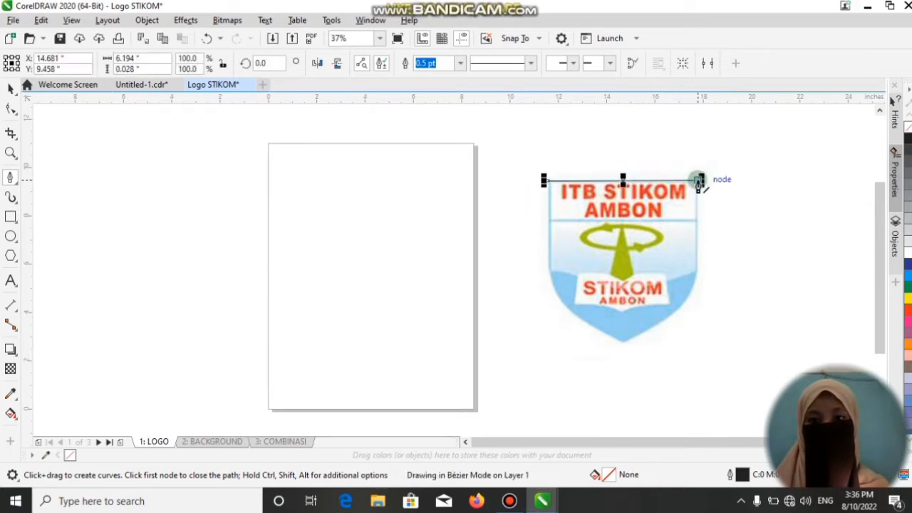
pyautogui.click(697, 277)
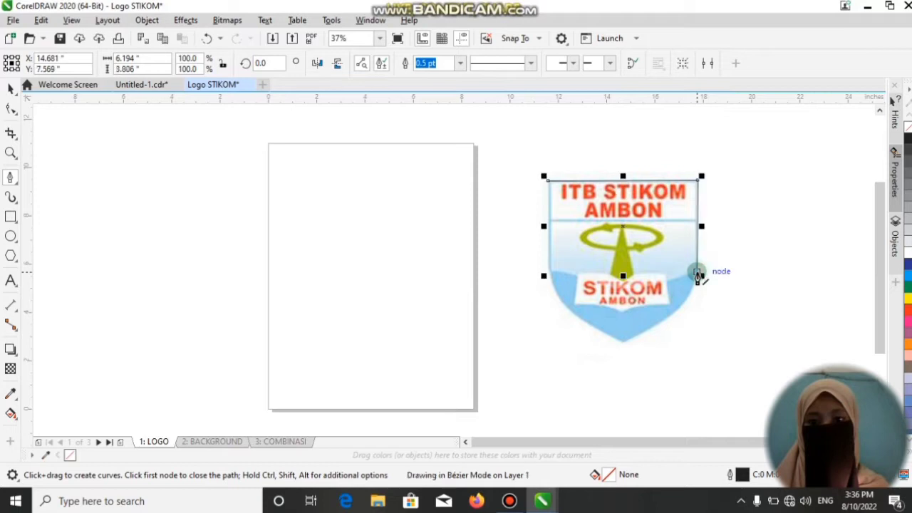
pyautogui.click(625, 345)
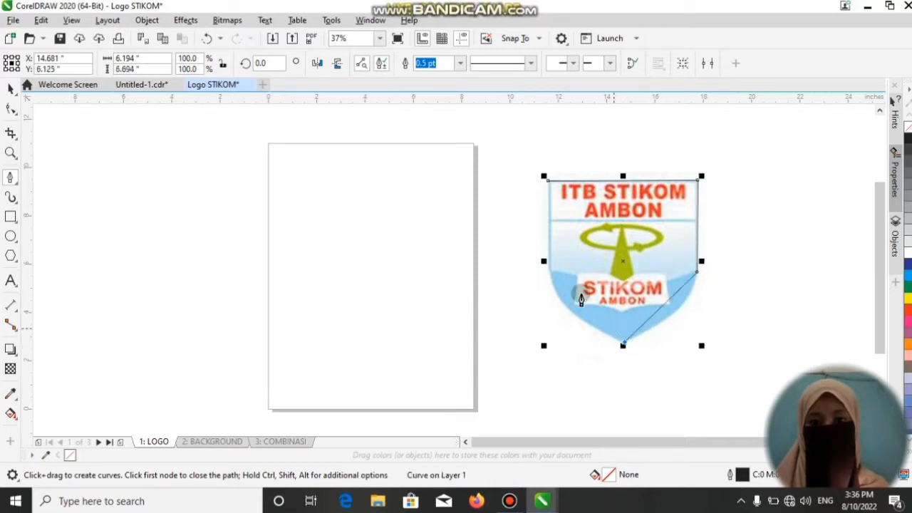
pyautogui.click(549, 272)
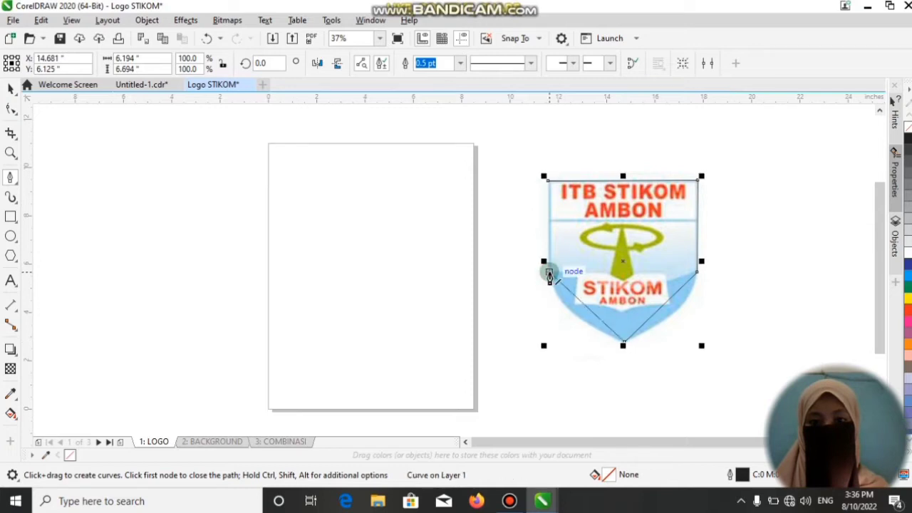
pyautogui.click(547, 183)
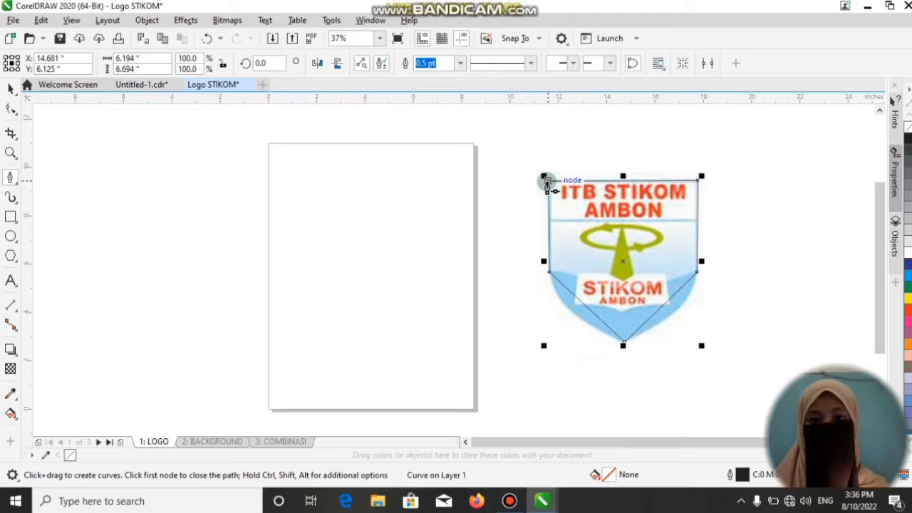
pyautogui.press('space')
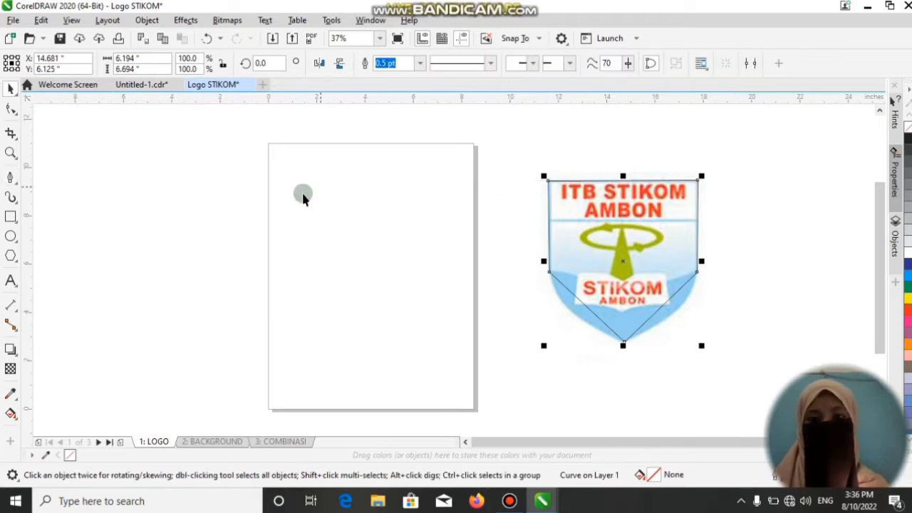
# Convert the shield outline's lower-right segment to a curve and bend it outward to follow the logo's edge.
pyautogui.click(12, 111)
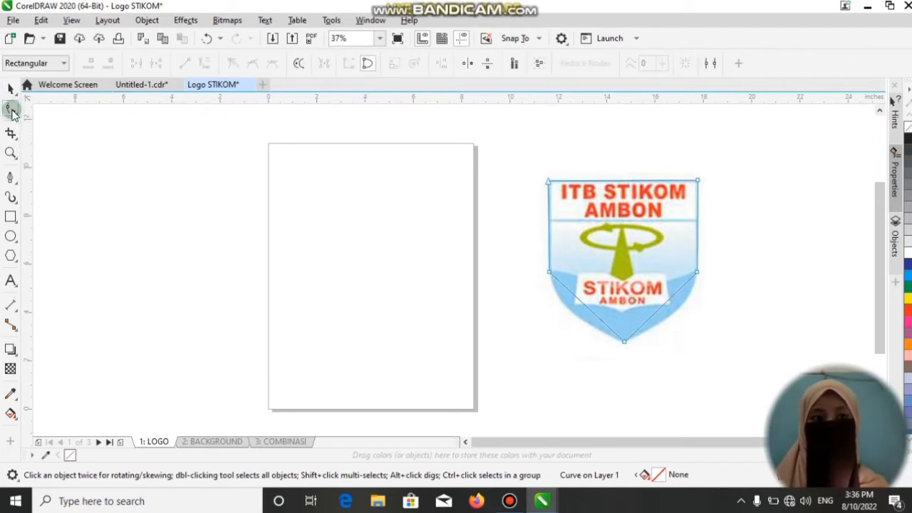
pyautogui.rightClick(667, 305)
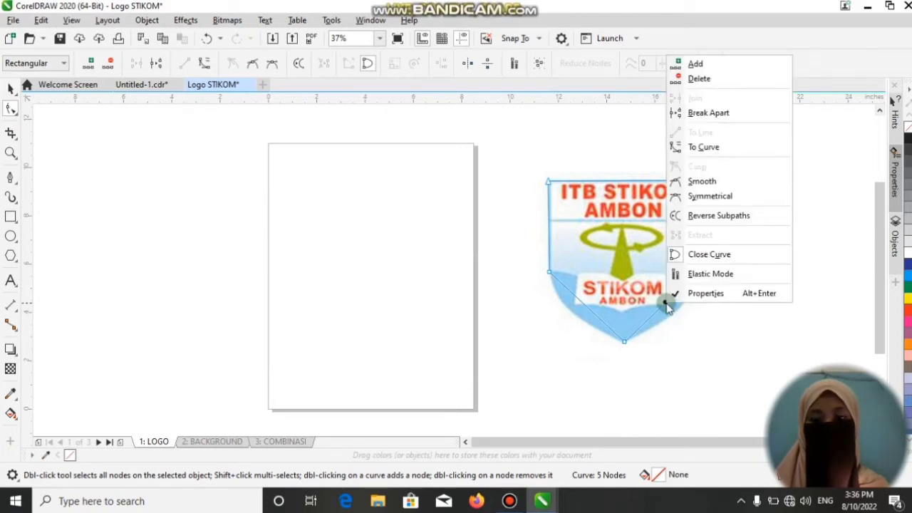
pyautogui.click(695, 151)
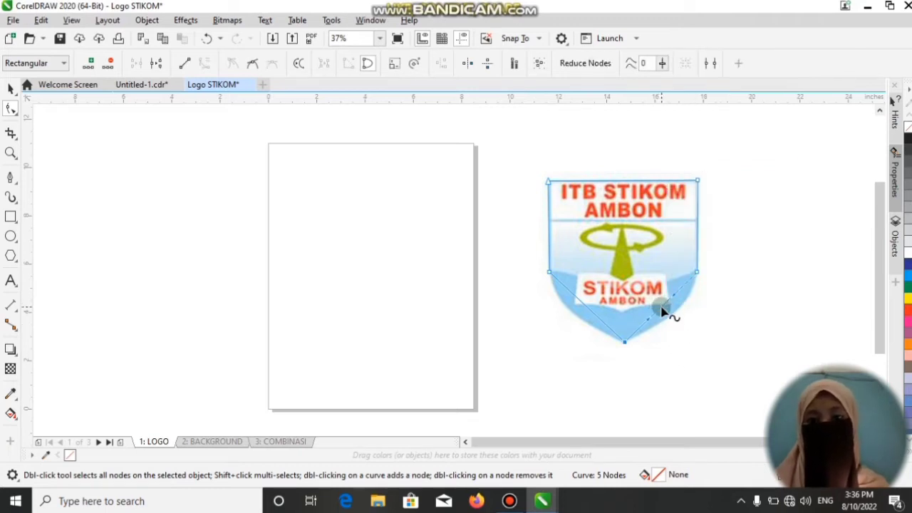
pyautogui.moveTo(665, 312); pyautogui.dragTo(676, 312)
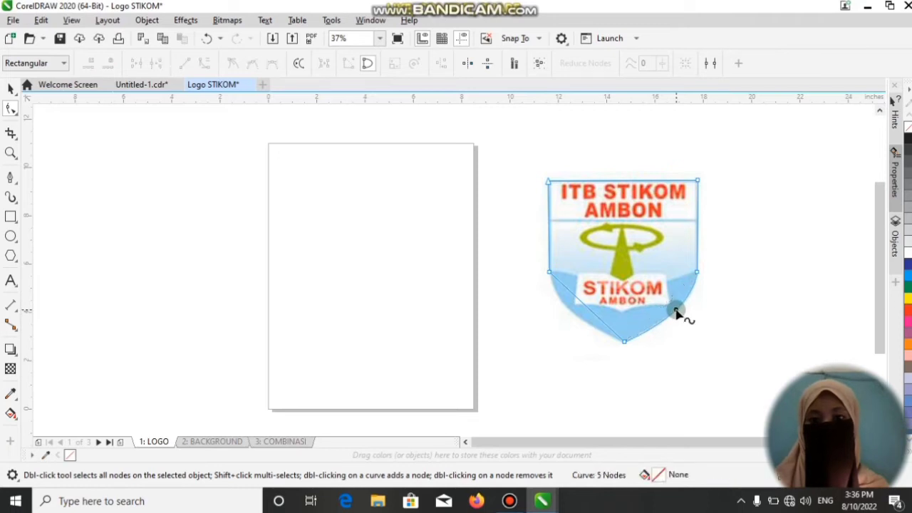
# Convert the shield outline's lower-left segment to a curve, bend it outward to match the logo's edge, and deselect the outline.
pyautogui.rightClick(590, 311)
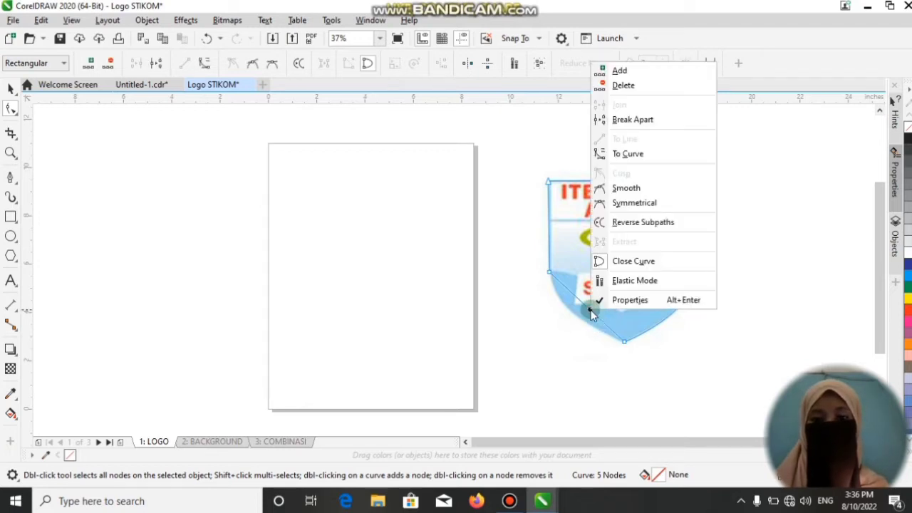
pyautogui.click(620, 155)
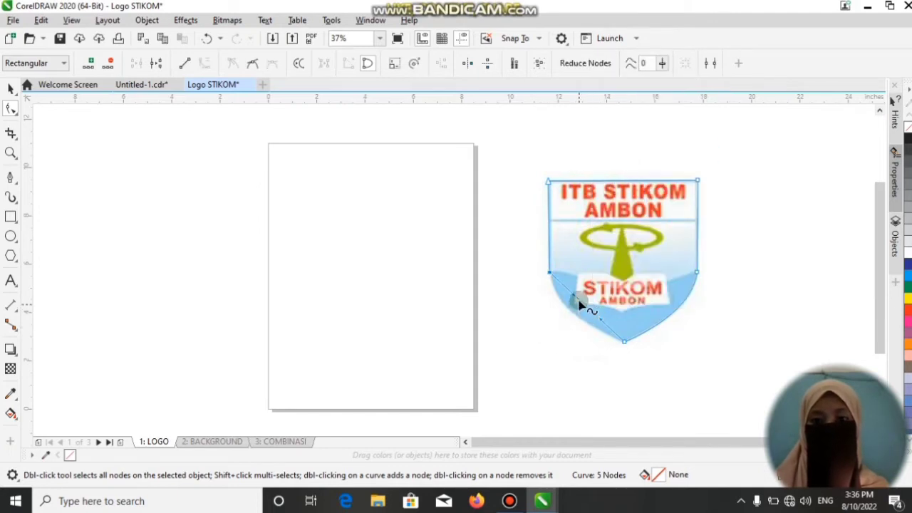
pyautogui.moveTo(577, 300); pyautogui.dragTo(575, 337)
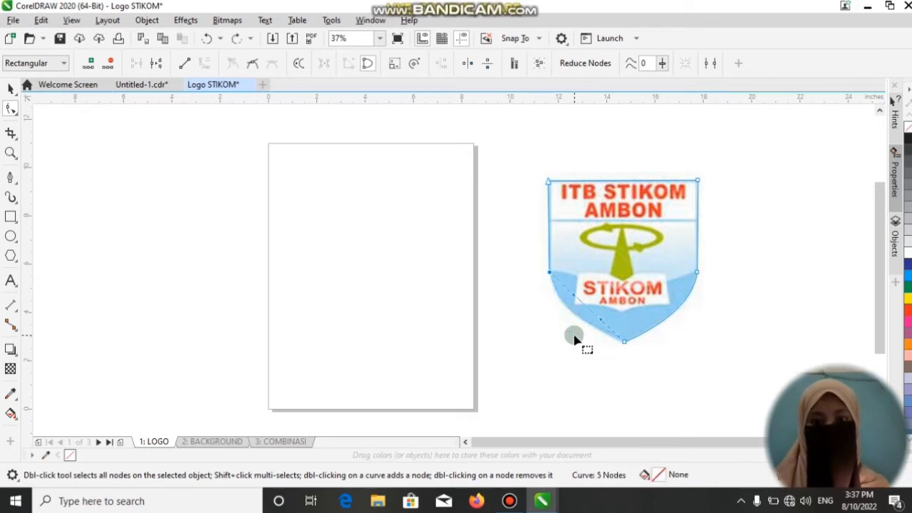
pyautogui.moveTo(591, 313)
pyautogui.mouseDown()
pyautogui.moveTo(581, 322)
pyautogui.moveTo(573, 315)
pyautogui.mouseUp()
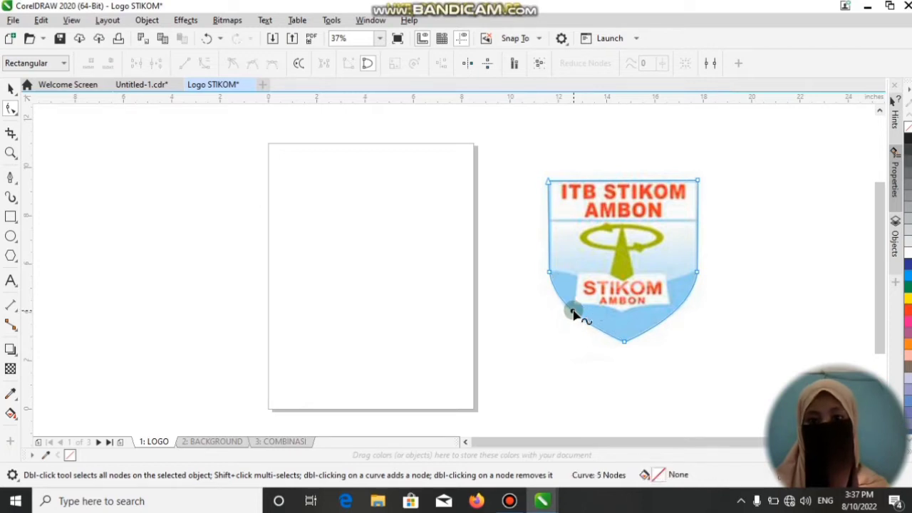
pyautogui.press('space')
pyautogui.click(519, 317)
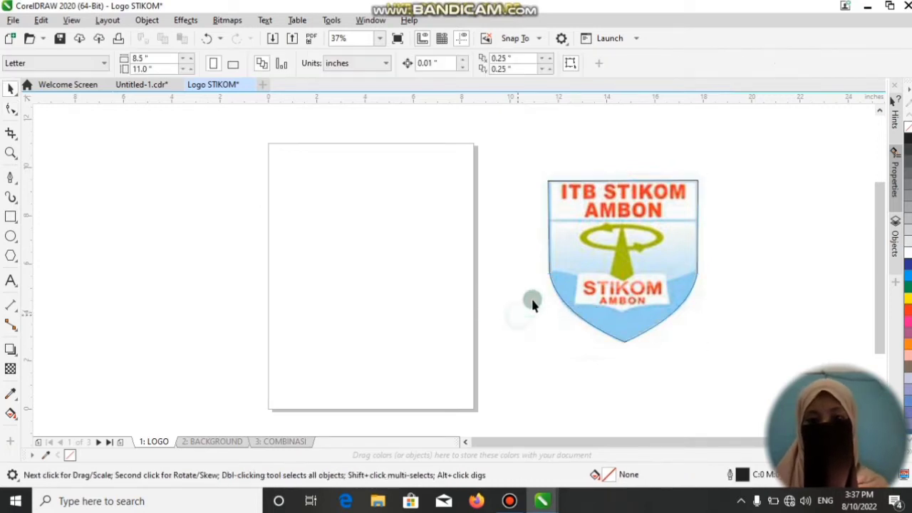
# Move the traced shield outline off the reference logo and onto the page.
pyautogui.click(562, 281)
pyautogui.click(561, 244)
pyautogui.moveTo(499, 250); pyautogui.dragTo(320, 244)
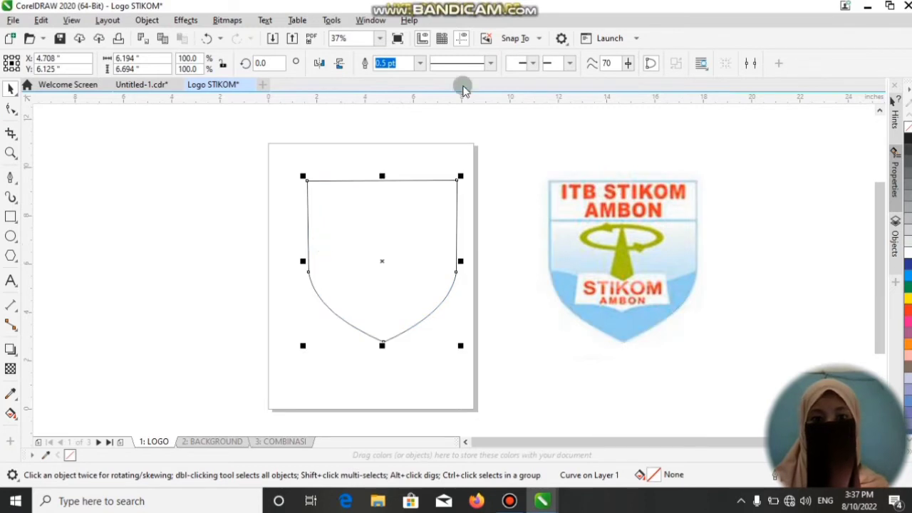
# Set the shield's outline width to 5 pt and deselect it.
pyautogui.click(389, 64)
pyautogui.click(420, 64)
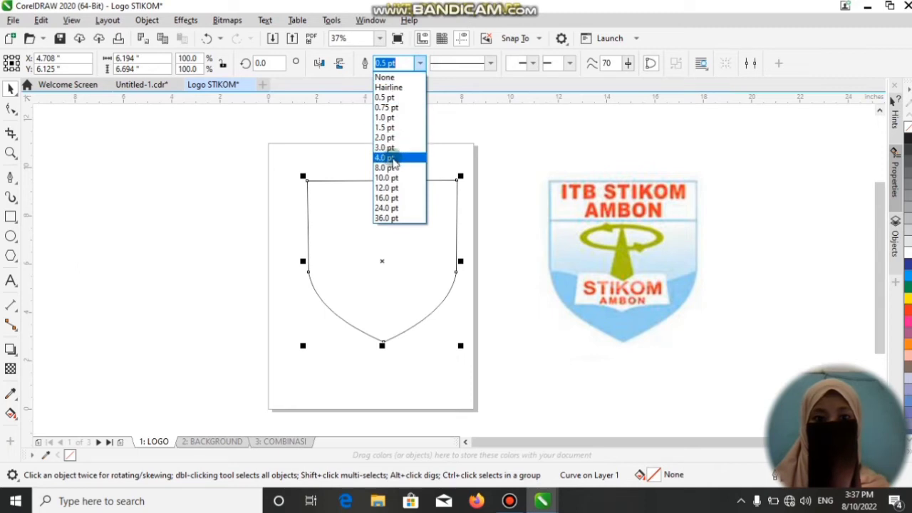
pyautogui.click(392, 157)
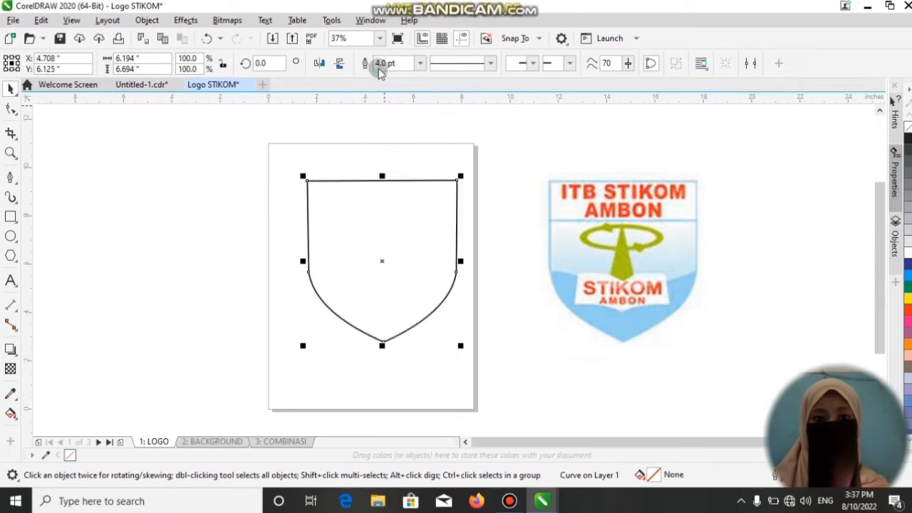
pyautogui.scroll(3, 382, 63)
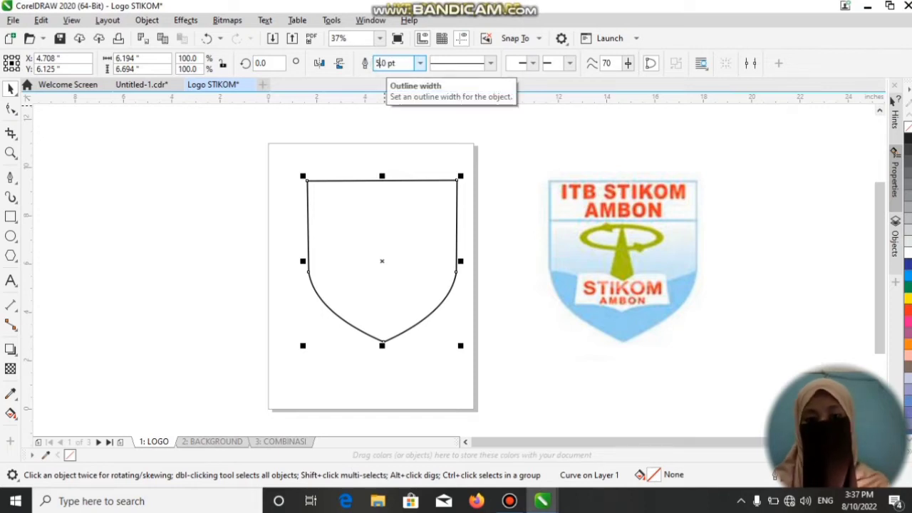
pyautogui.click(393, 245)
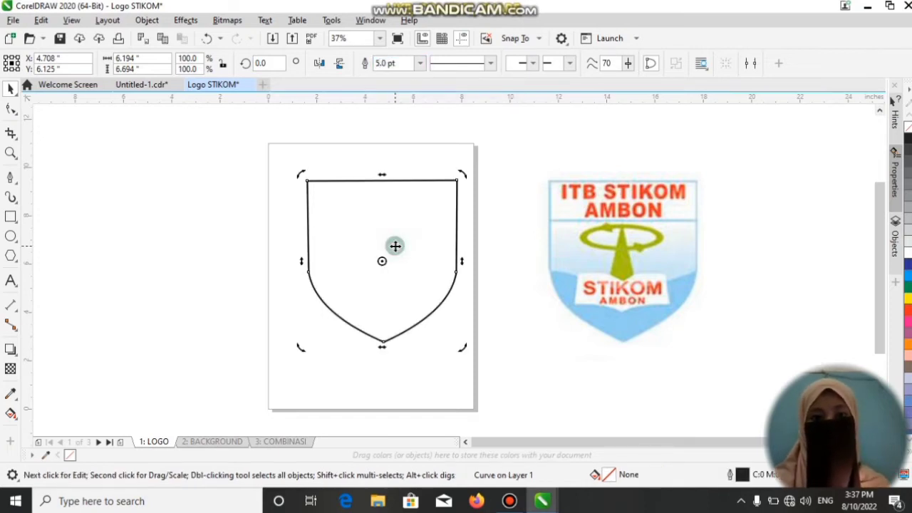
pyautogui.click(524, 261)
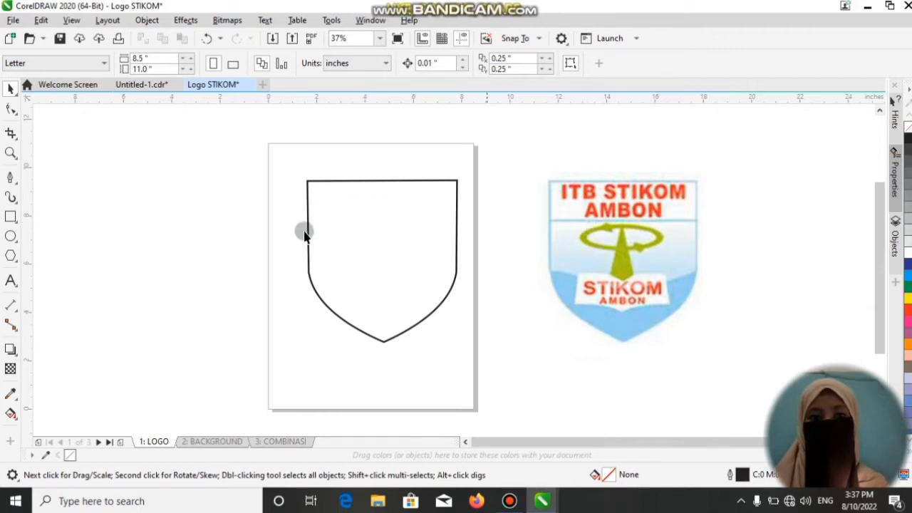
# Trace the horizontal divider below the ITB STIKOM AMBON title on the reference logo as a Pen line about 6.08 inches long.
pyautogui.click(10, 178)
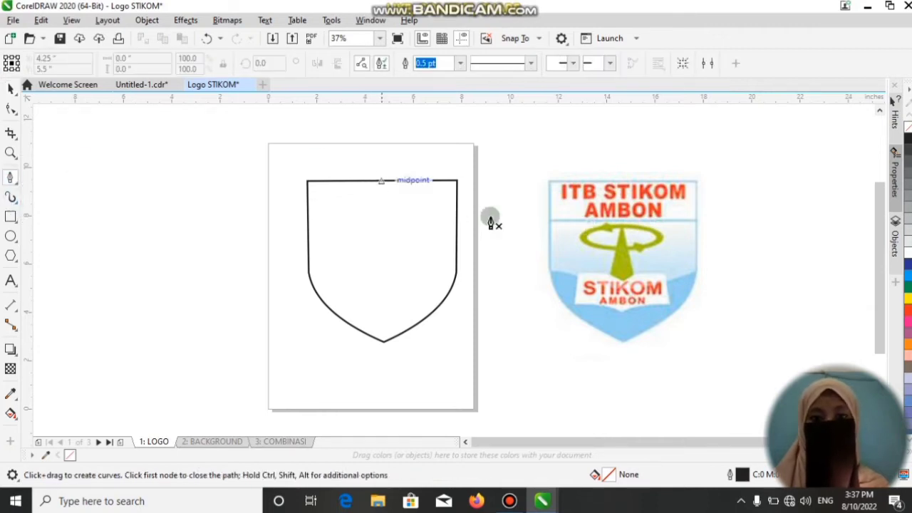
pyautogui.click(549, 222)
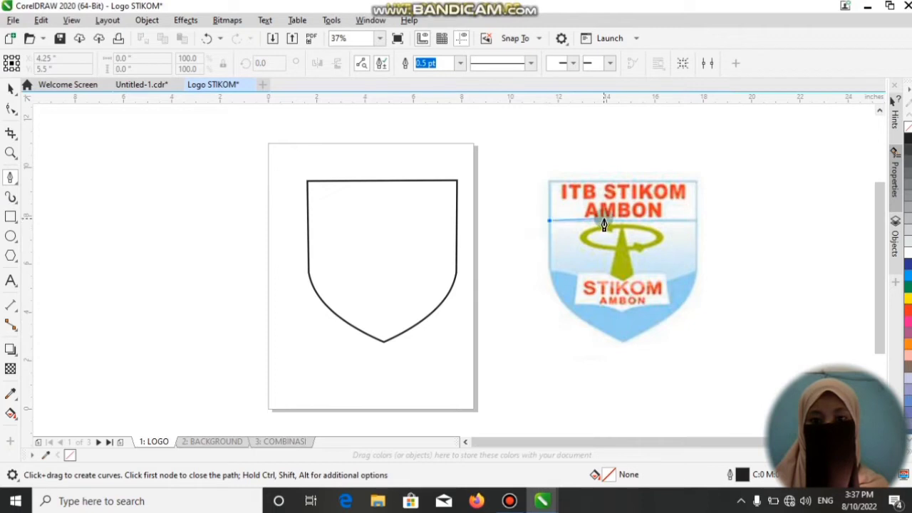
pyautogui.doubleClick(697, 223)
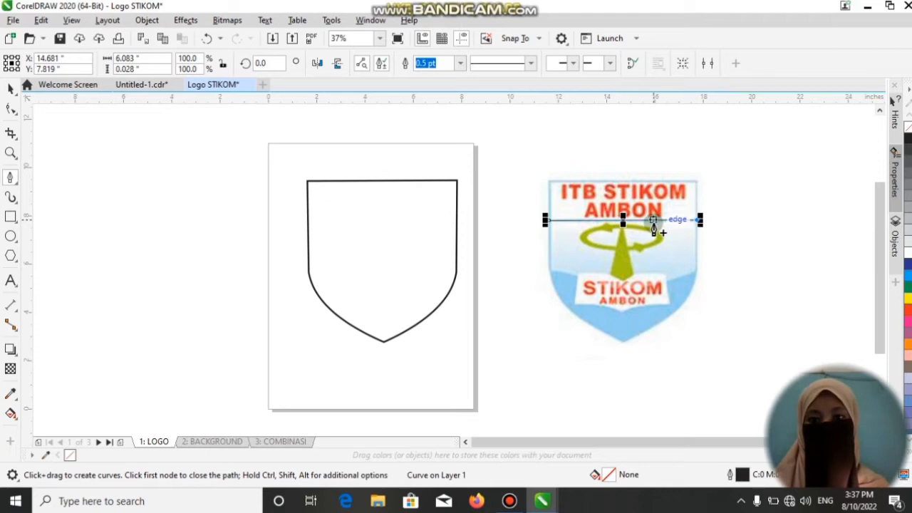
pyautogui.click(700, 221)
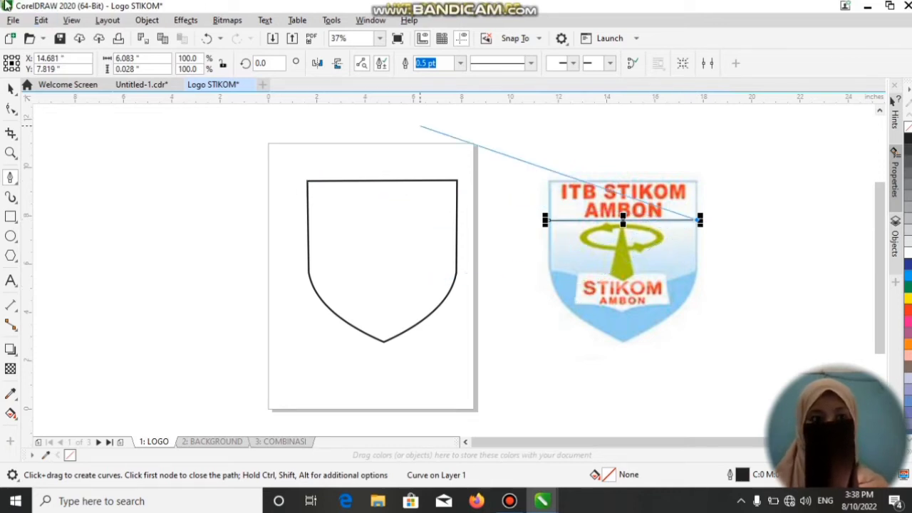
# Move the traced divider line onto the shield outline on the page and set its outline width to 5 pt.
pyautogui.click(11, 88)
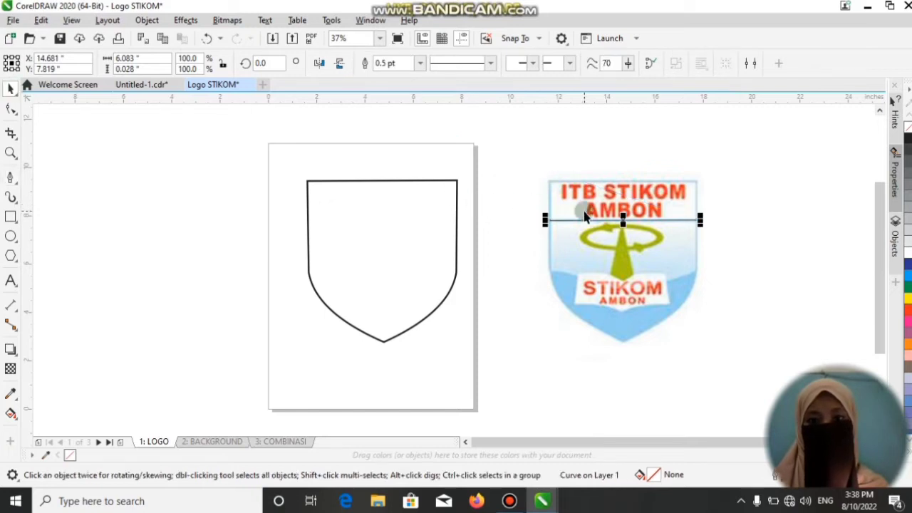
pyautogui.moveTo(586, 221); pyautogui.dragTo(345, 220)
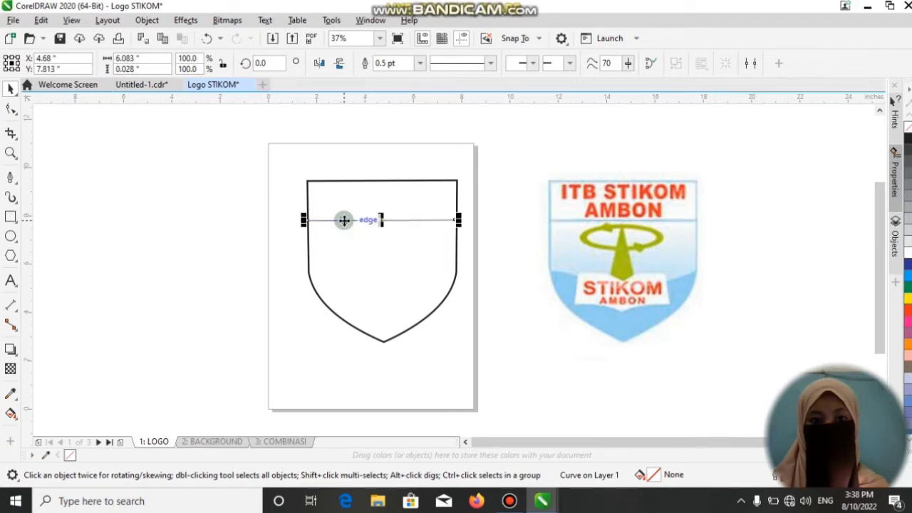
pyautogui.click(421, 64)
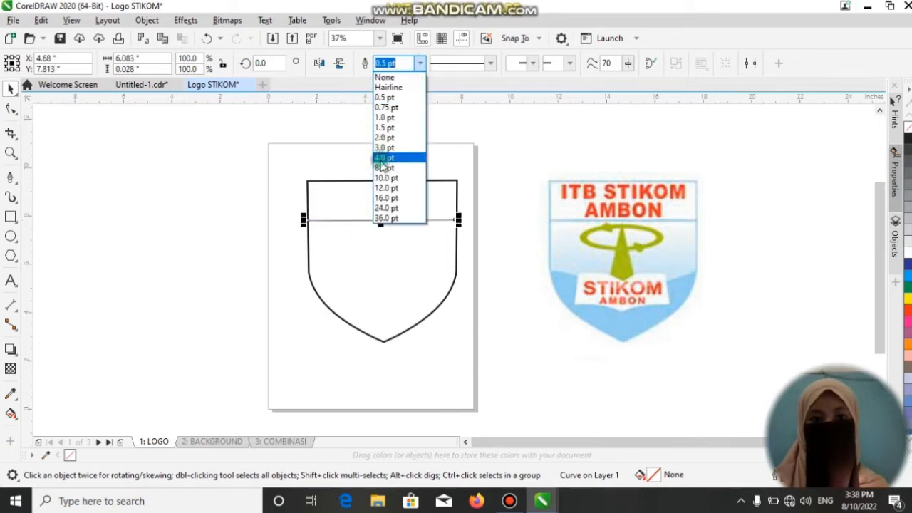
pyautogui.click(383, 159)
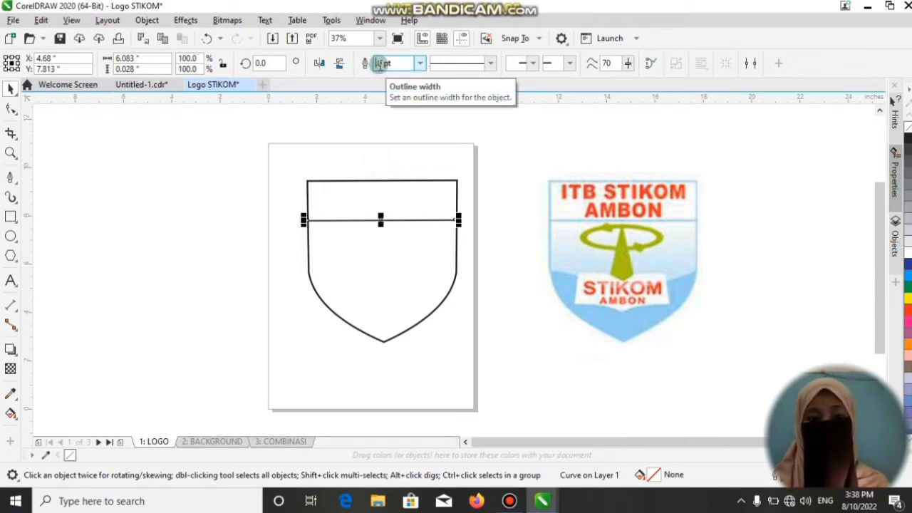
pyautogui.write('5')
pyautogui.press('Return')
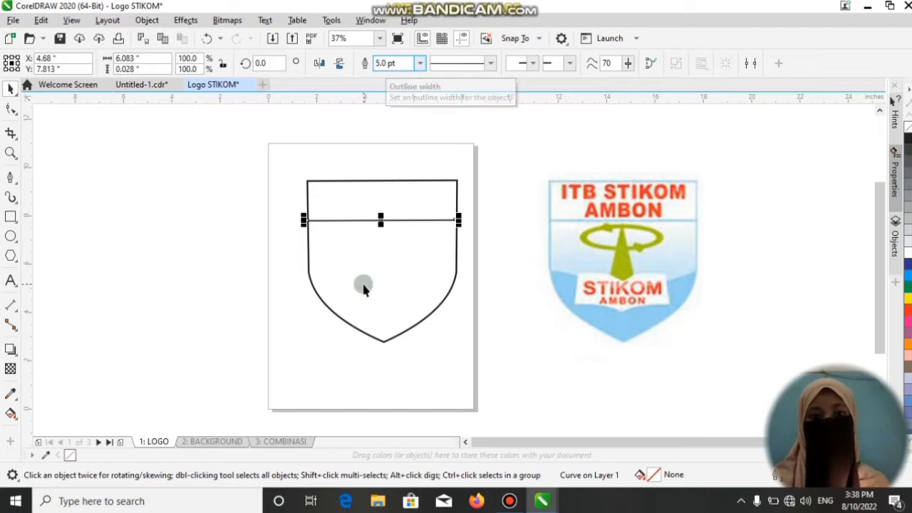
# Lengthen the divider line so it meets the shield's right edge, and deselect it.
pyautogui.click(422, 260)
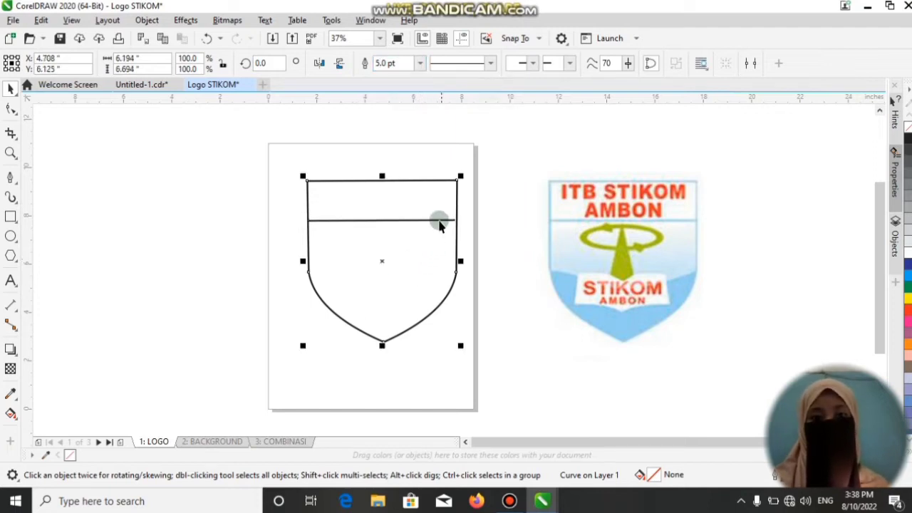
pyautogui.click(456, 219)
pyautogui.moveTo(458, 220); pyautogui.dragTo(460, 221)
pyautogui.click(472, 246)
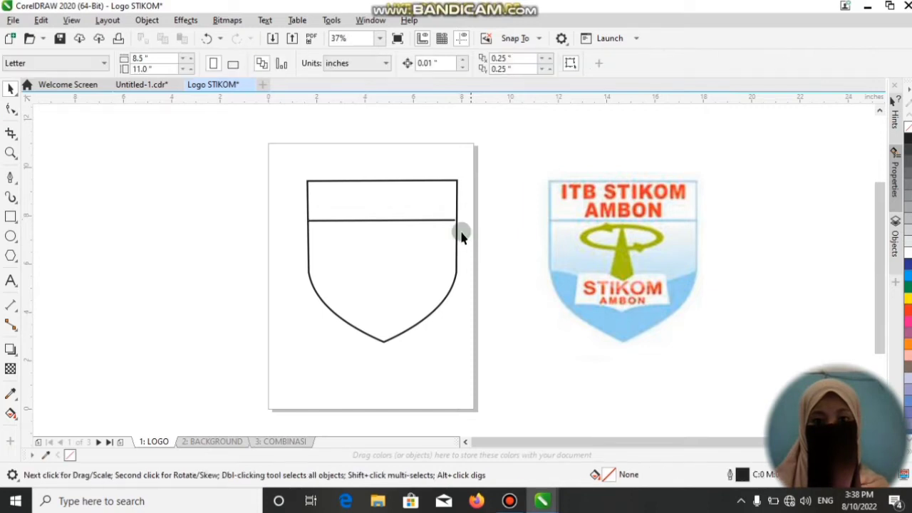
pyautogui.click(443, 221)
pyautogui.moveTo(457, 219); pyautogui.dragTo(462, 219)
pyautogui.click(458, 277)
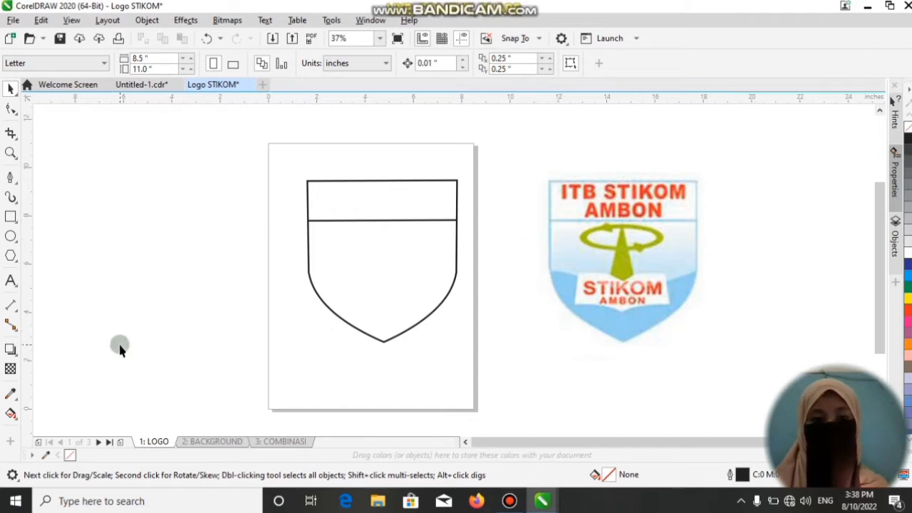
pyautogui.click(11, 394)
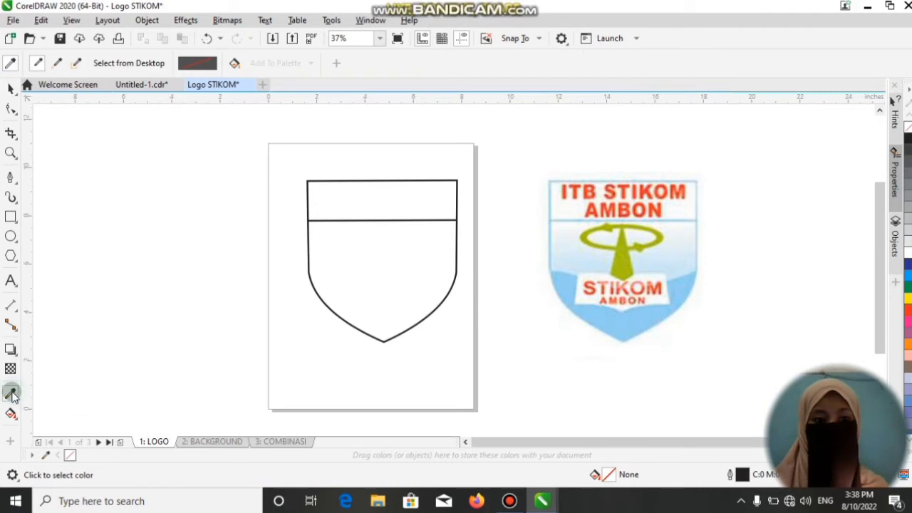
pyautogui.click(548, 226)
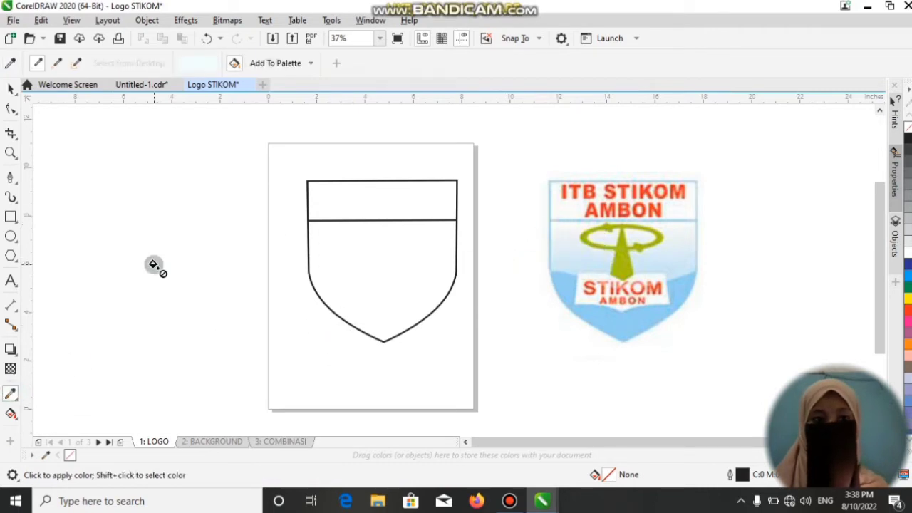
pyautogui.click(12, 90)
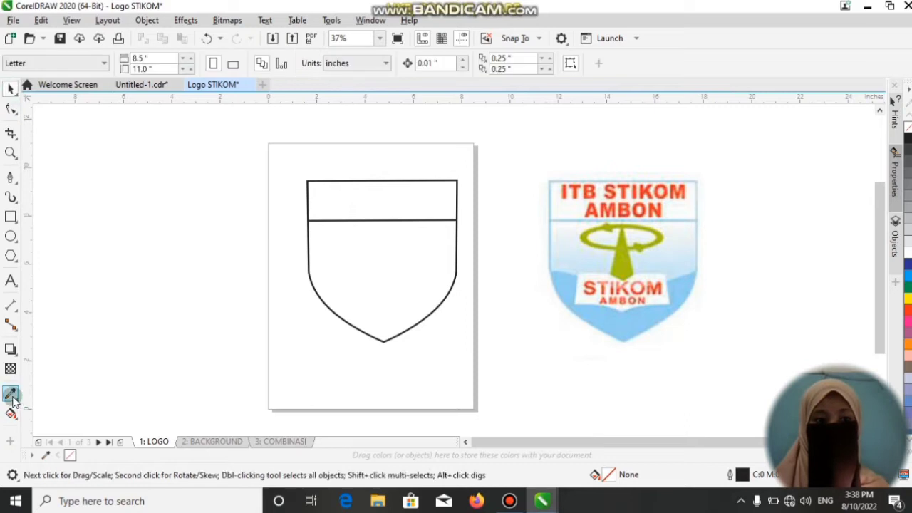
# Sample the light blue of the reference logo's border and apply it to the divider line and the shield outline.
pyautogui.click(12, 394)
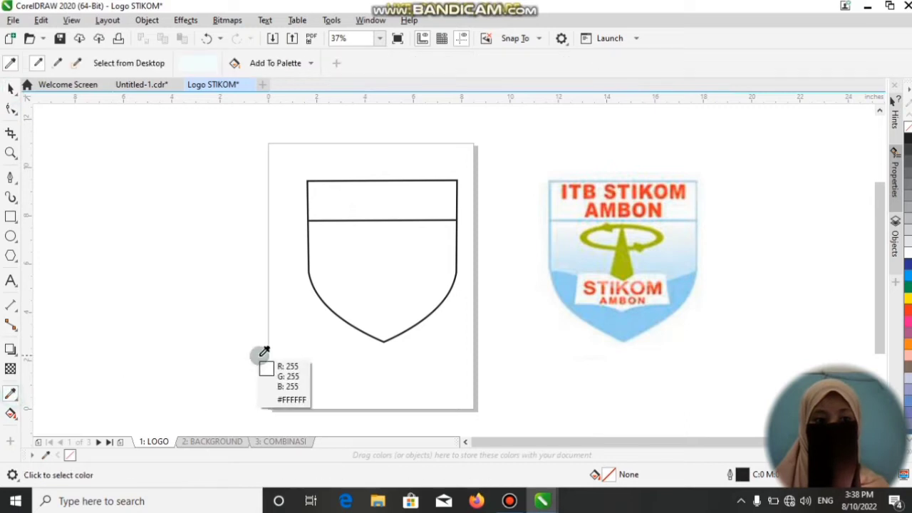
pyautogui.click(551, 219)
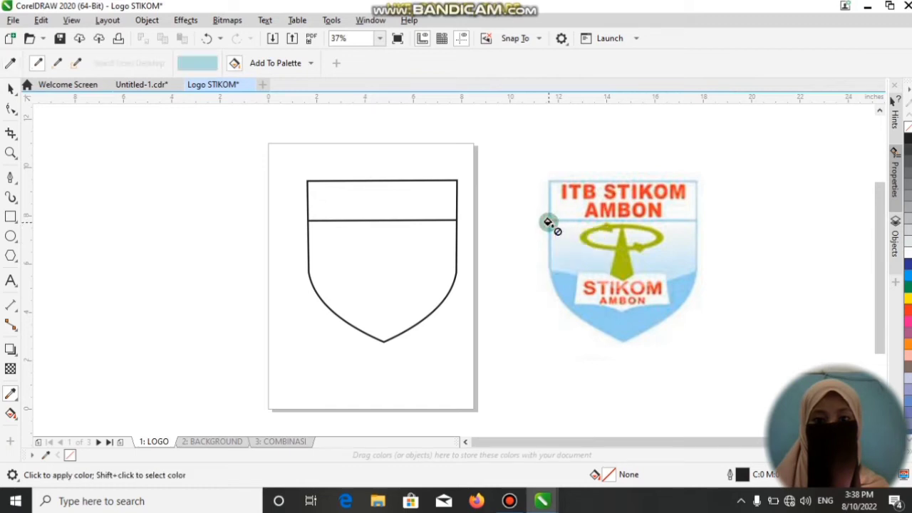
pyautogui.click(452, 218)
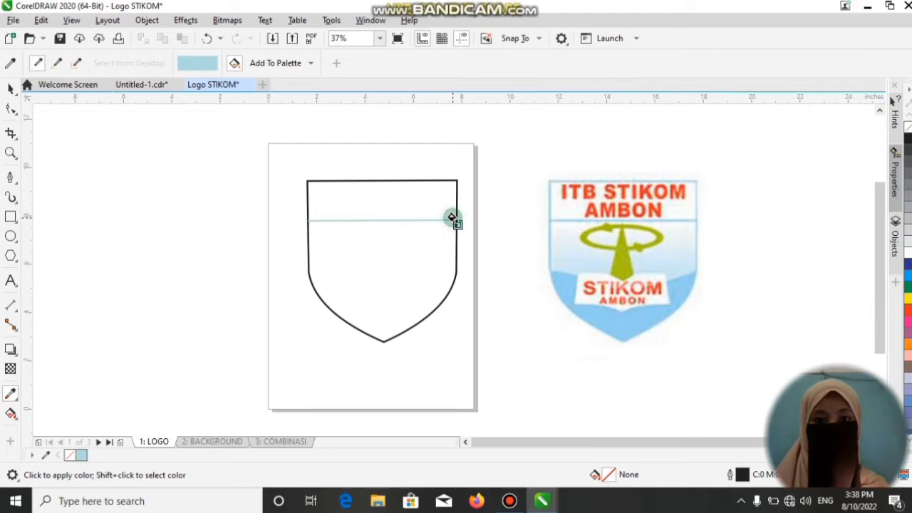
pyautogui.click(454, 214)
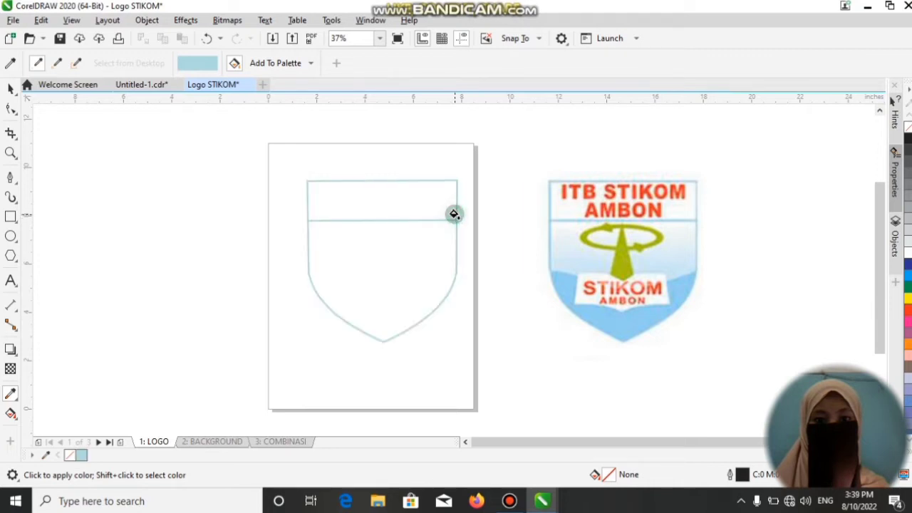
pyautogui.click(10, 62)
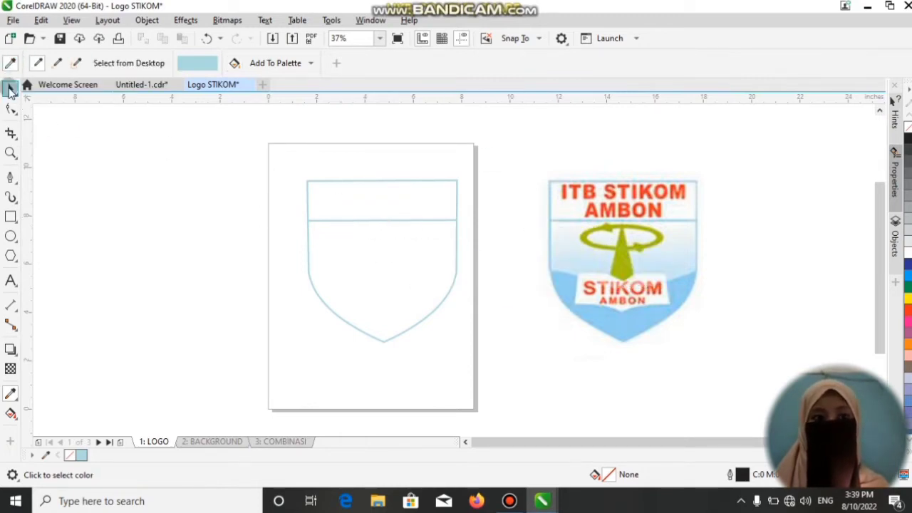
pyautogui.click(10, 88)
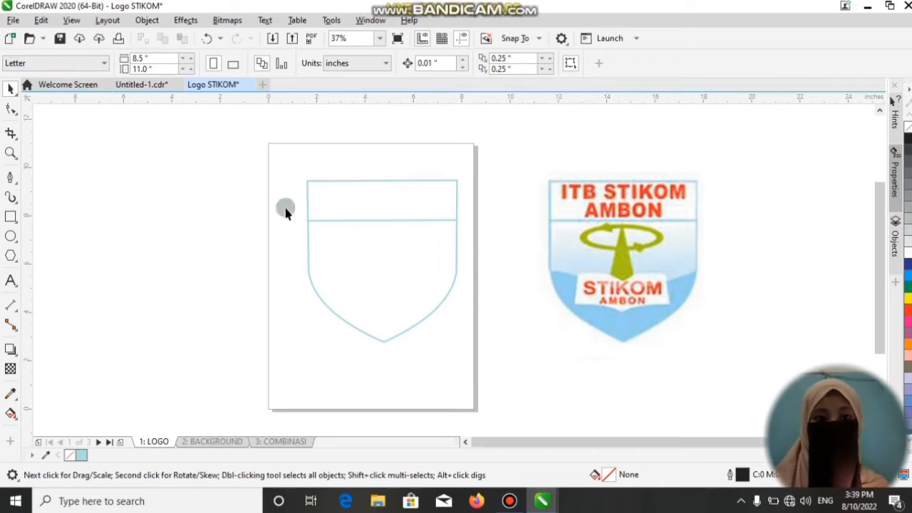
# Fill the shield with the sampled light blue (#B2DEE1), trying the C60 M40 blue as an alternative.
pyautogui.click(10, 413)
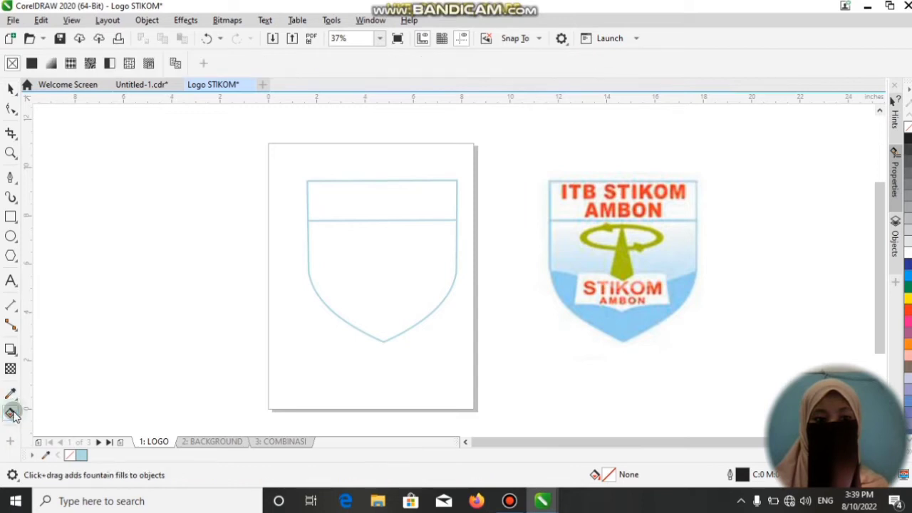
pyautogui.click(343, 248)
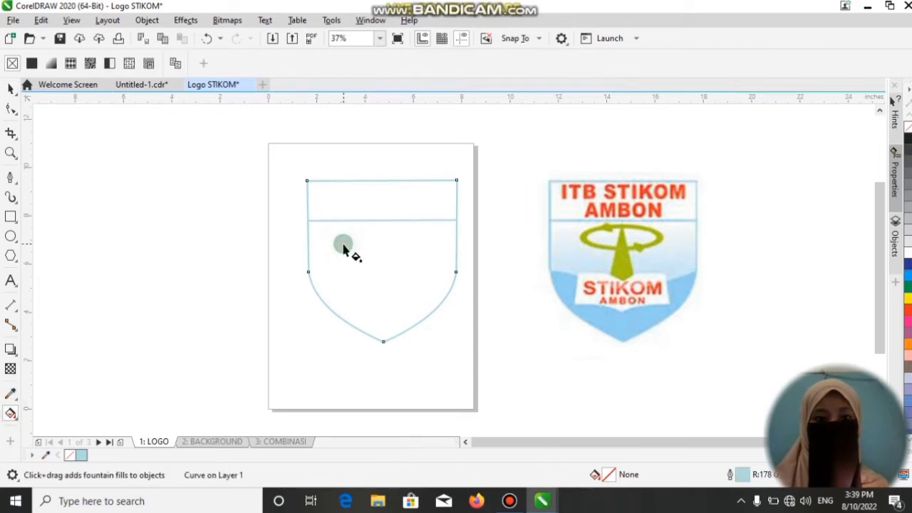
pyautogui.click(81, 455)
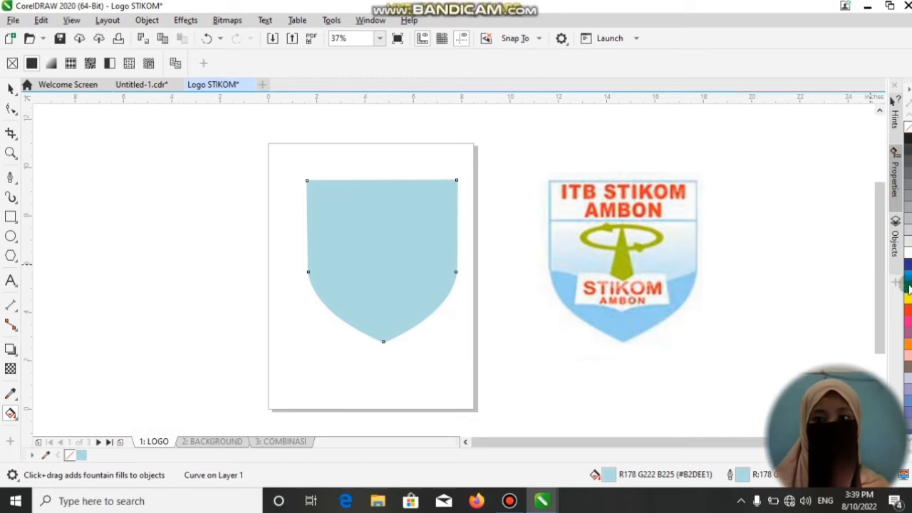
pyautogui.click(907, 399)
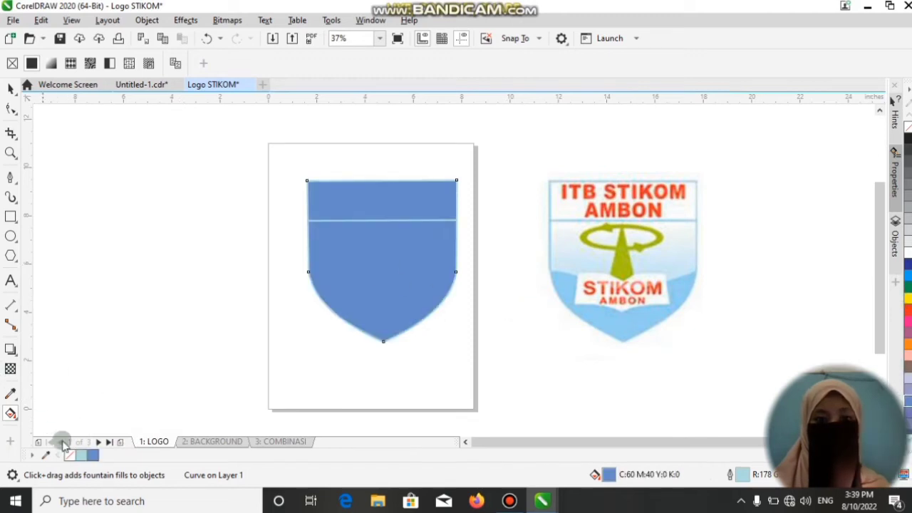
pyautogui.click(82, 455)
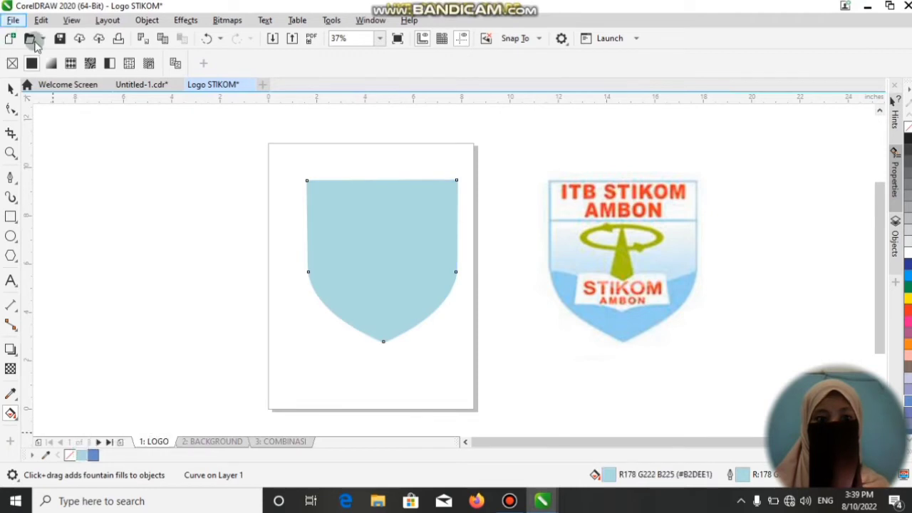
# Change the shield's fill to a vertical fountain fill from light blue at the bottom tip to white at the top edge.
pyautogui.click(51, 63)
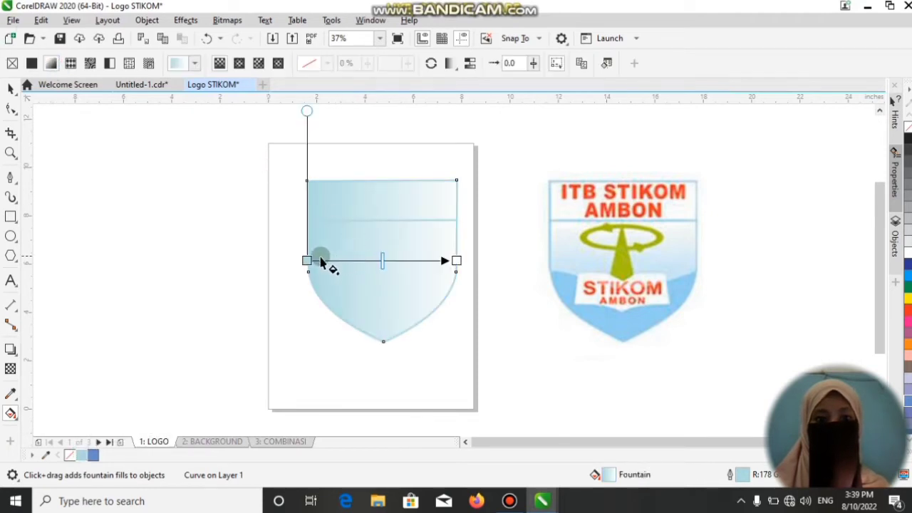
pyautogui.moveTo(454, 260); pyautogui.dragTo(387, 175)
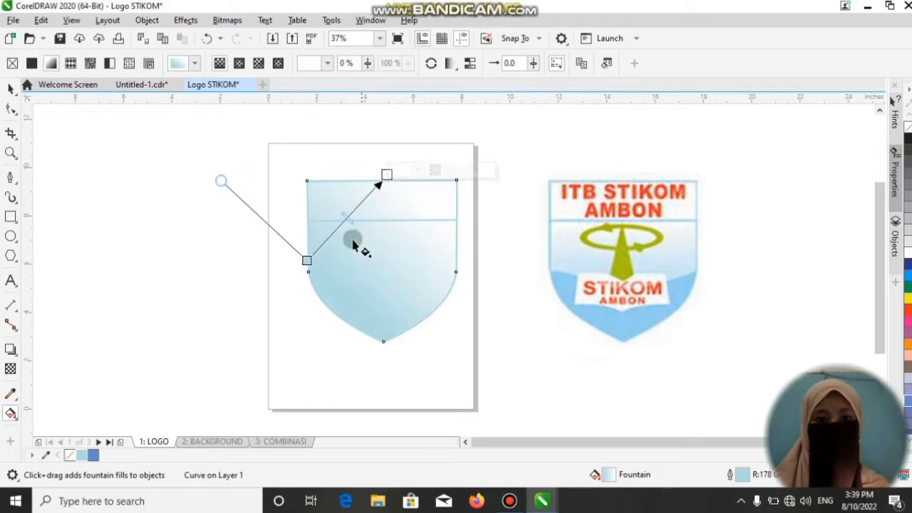
pyautogui.moveTo(307, 261); pyautogui.dragTo(385, 339)
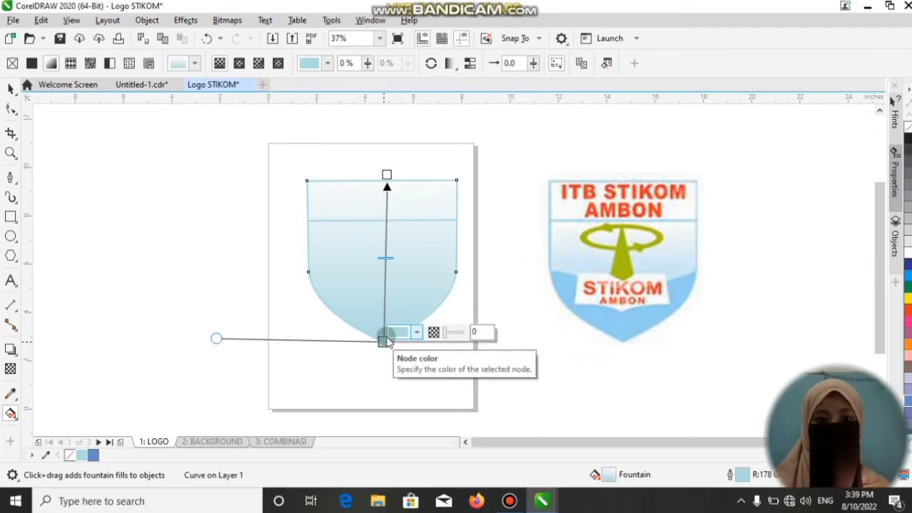
pyautogui.press('Escape')
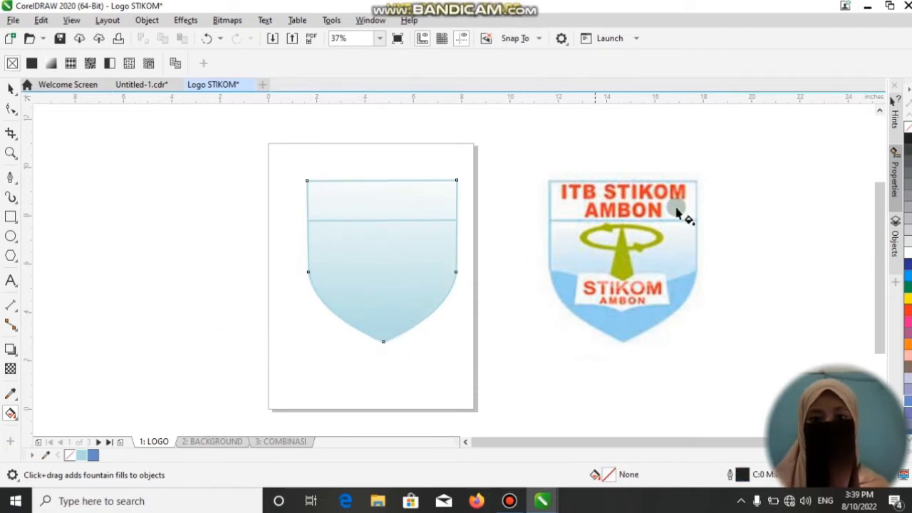
# Trace the reference logo's lower blue band with the Pen tool as a closed four-point shape about 6.03 by 2.92 inches.
pyautogui.press('space')
pyautogui.press('F5')
pyautogui.click(547, 269)
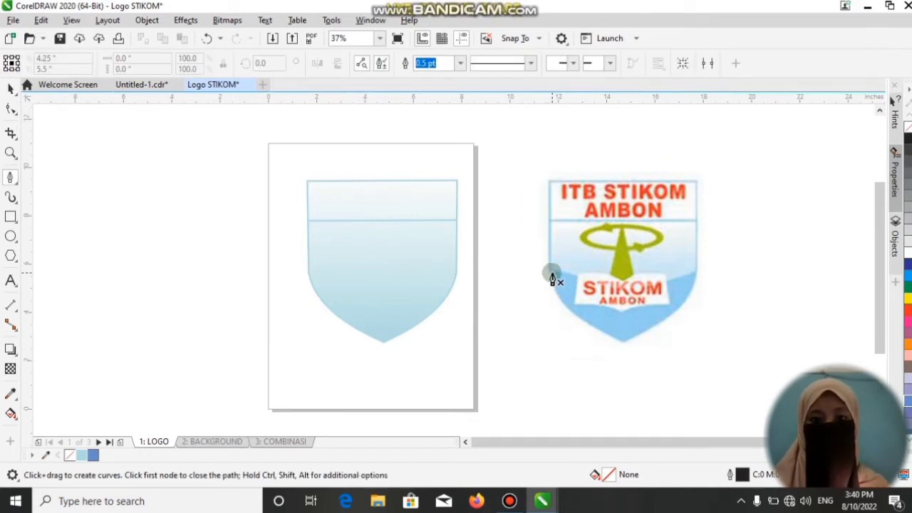
pyautogui.click(619, 297)
pyautogui.click(697, 275)
pyautogui.click(624, 340)
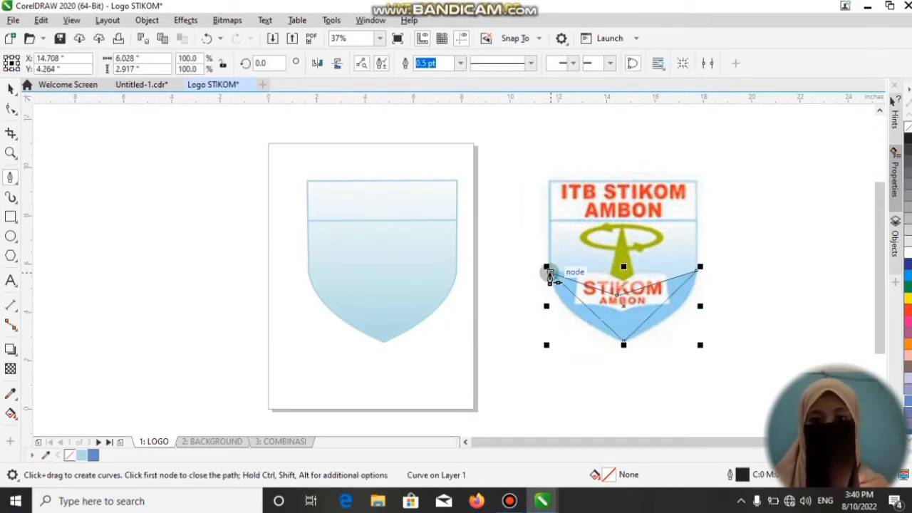
pyautogui.click(548, 271)
# Convert the traced band's two lower edges to curves and bend them outward to follow the reference logo's edge.
pyautogui.press('F10')
pyautogui.press('space')
pyautogui.click(656, 302)
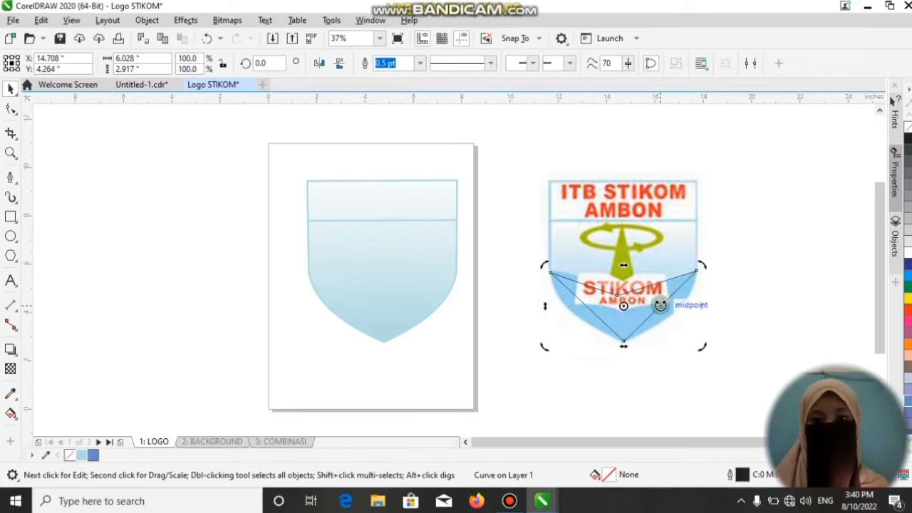
pyautogui.press('space')
pyautogui.rightClick(659, 306)
pyautogui.click(691, 152)
pyautogui.moveTo(659, 308)
pyautogui.mouseDown()
pyautogui.moveTo(672, 320)
pyautogui.moveTo(656, 309)
pyautogui.mouseUp()
pyautogui.rightClick(587, 306)
# Move the traced band onto the lower part of the page's shield and colour it with the blue sampled from the reference band.
pyautogui.moveTo(593, 314); pyautogui.dragTo(356, 292)
pyautogui.press('space')
pyautogui.press('i')
pyautogui.click(595, 321)
pyautogui.click(490, 369)
pyautogui.press('space')
# Adjust the blue band so it fits the shield's lower edges, and deselect it.
pyautogui.moveTo(308, 341); pyautogui.dragTo(299, 342)
pyautogui.moveTo(380, 328); pyautogui.dragTo(377, 324)
pyautogui.click(422, 320)
pyautogui.click(306, 266)
pyautogui.click(417, 372)
pyautogui.click(388, 313)
pyautogui.click(494, 384)
# Trace the reference logo's green tower with the Pen tool as a closed triangle about 1.19 by 2.39 inches.
pyautogui.click(11, 177)
pyautogui.click(621, 221)
pyautogui.click(609, 284)
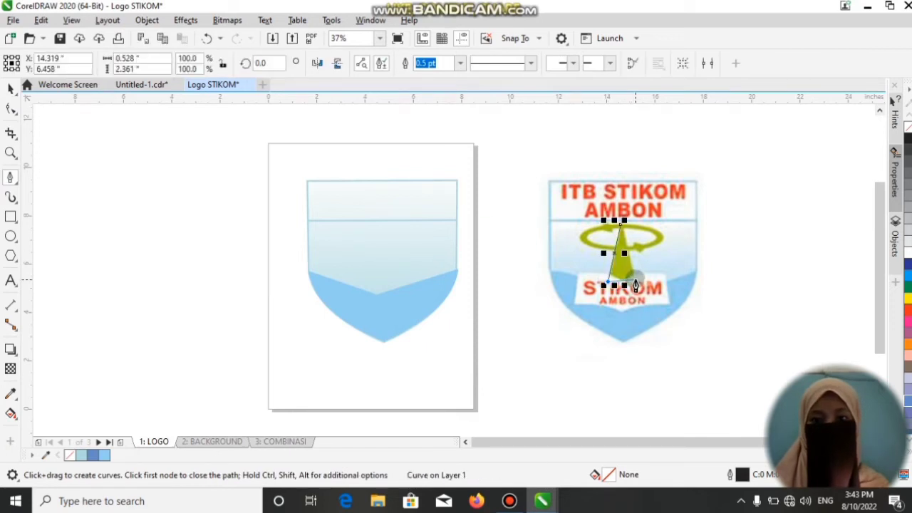
pyautogui.click(638, 287)
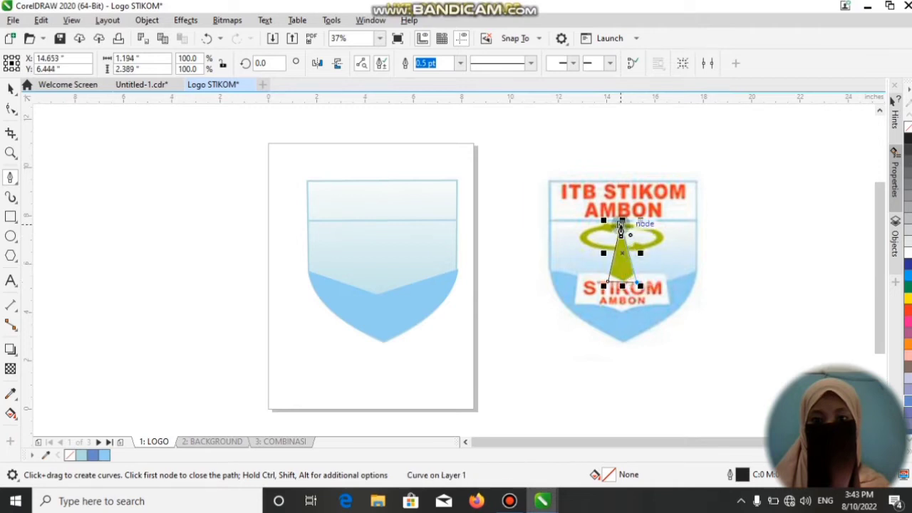
pyautogui.click(621, 225)
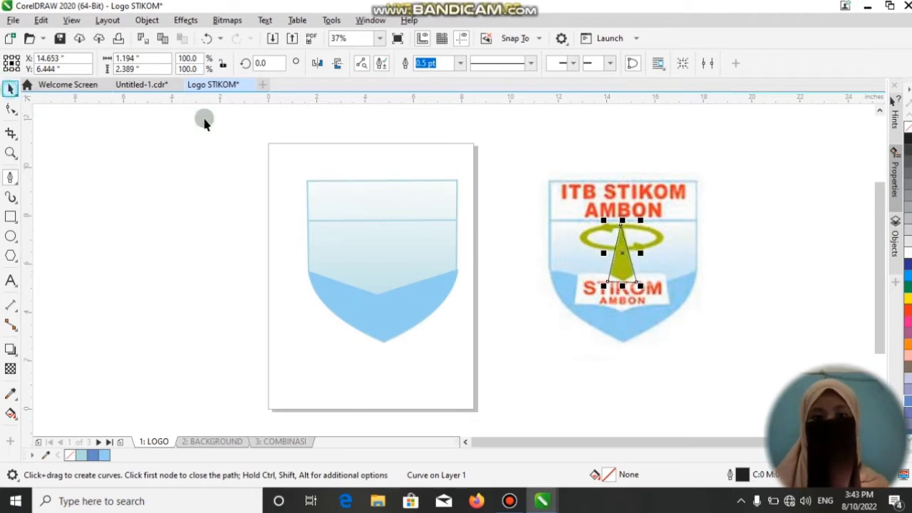
# Move the traced triangle below the reference logo and fill it with the olive green sampled from the tower.
pyautogui.press('space')
pyautogui.moveTo(627, 269); pyautogui.dragTo(543, 391)
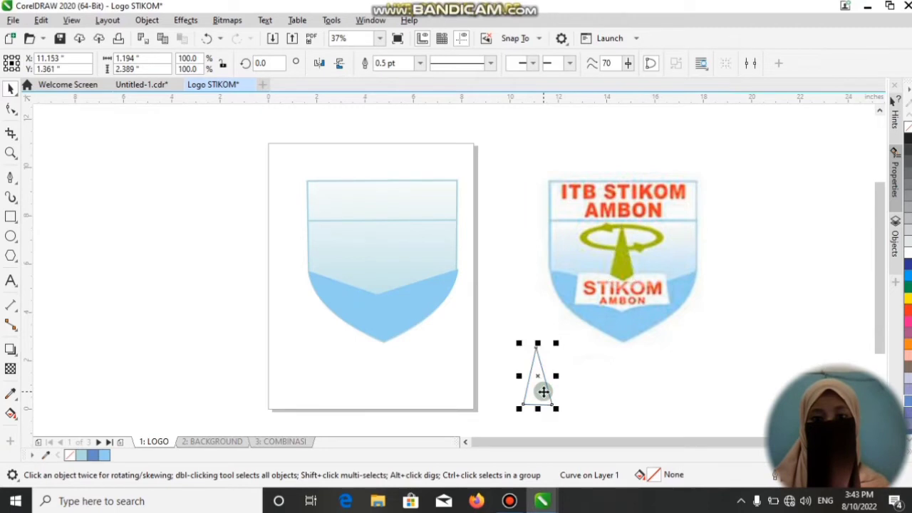
pyautogui.click(10, 397)
pyautogui.click(630, 277)
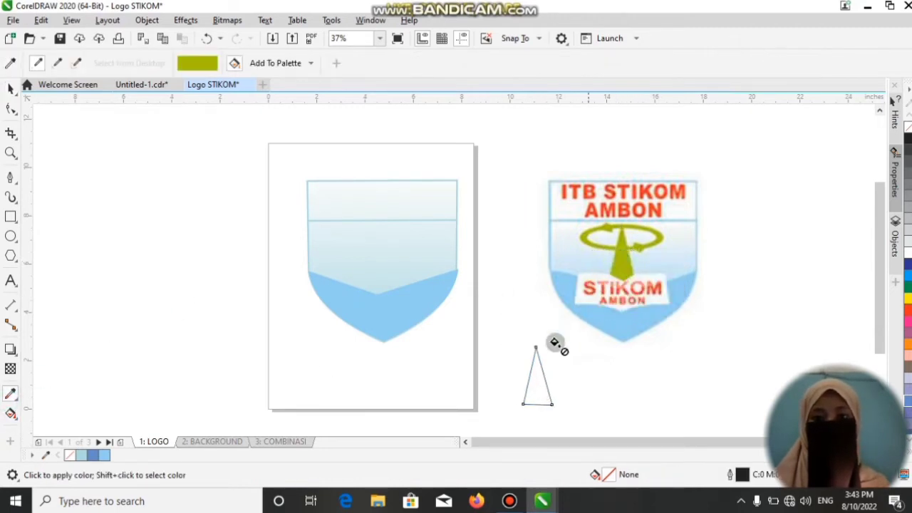
pyautogui.click(533, 390)
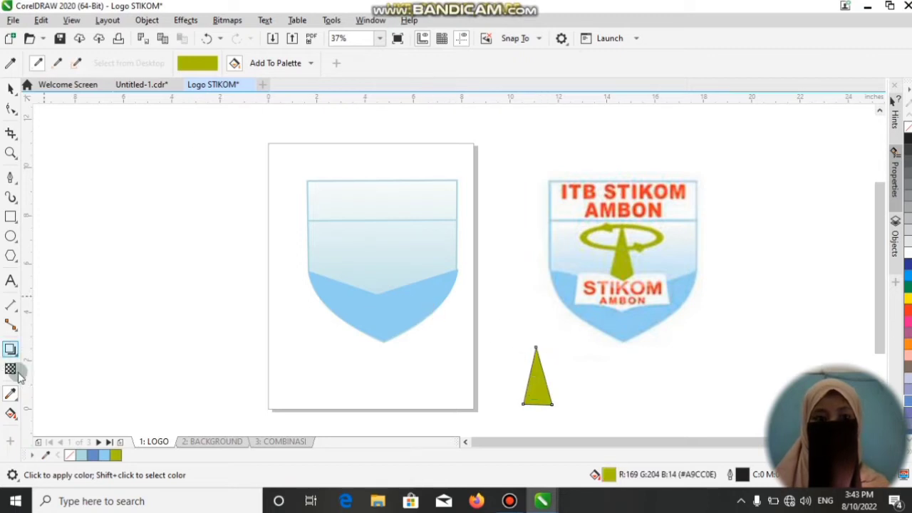
# Remove the outline from the olive green tower triangle and deselect it.
pyautogui.click(9, 89)
pyautogui.click(404, 64)
pyautogui.click(422, 65)
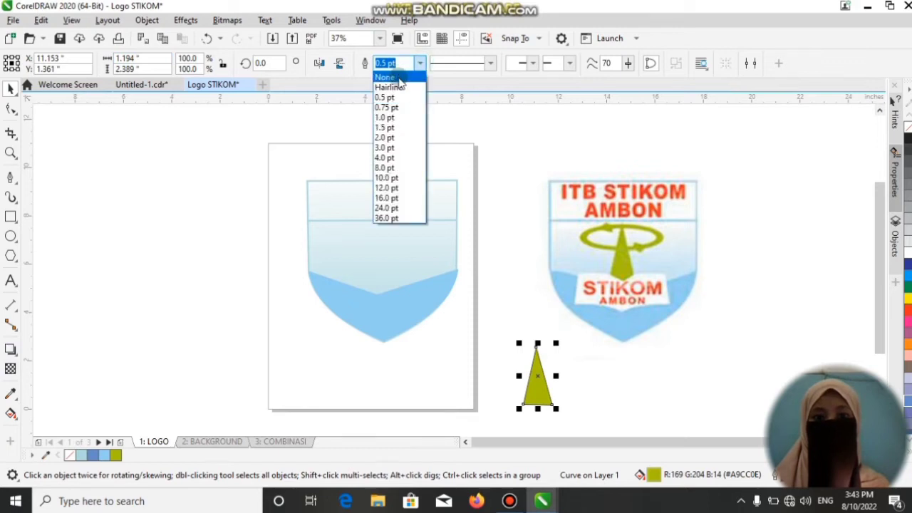
pyautogui.click(399, 77)
pyautogui.click(651, 365)
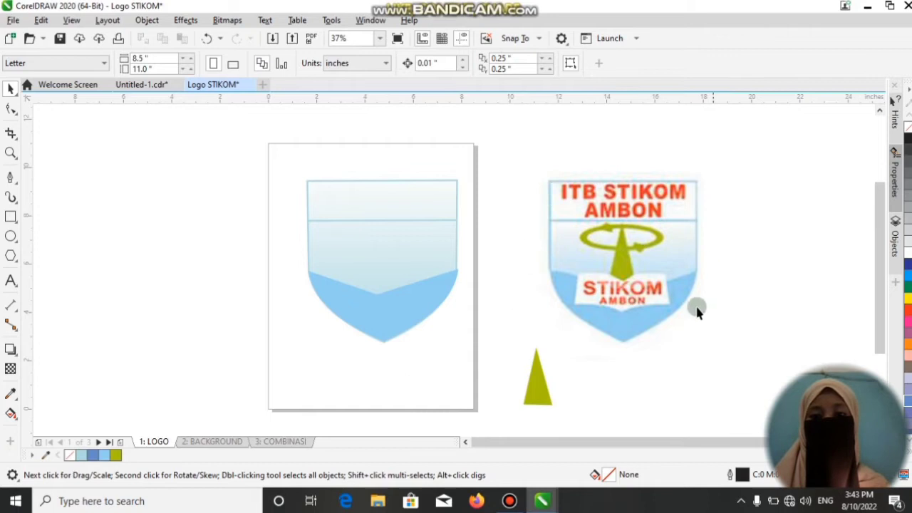
# Narrow the olive green triangle horizontally to match the slim shape of the reference tower.
pyautogui.click(540, 396)
pyautogui.moveTo(554, 375); pyautogui.dragTo(548, 375)
pyautogui.click(606, 382)
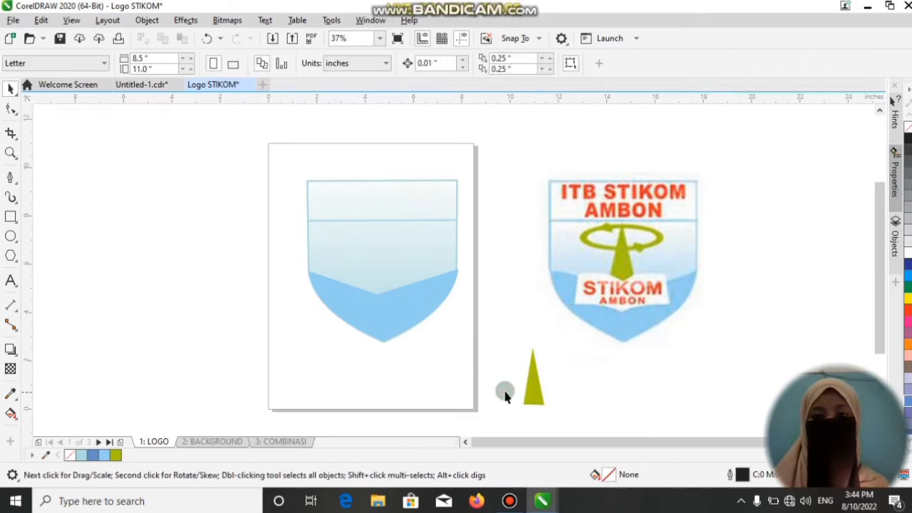
pyautogui.click(536, 394)
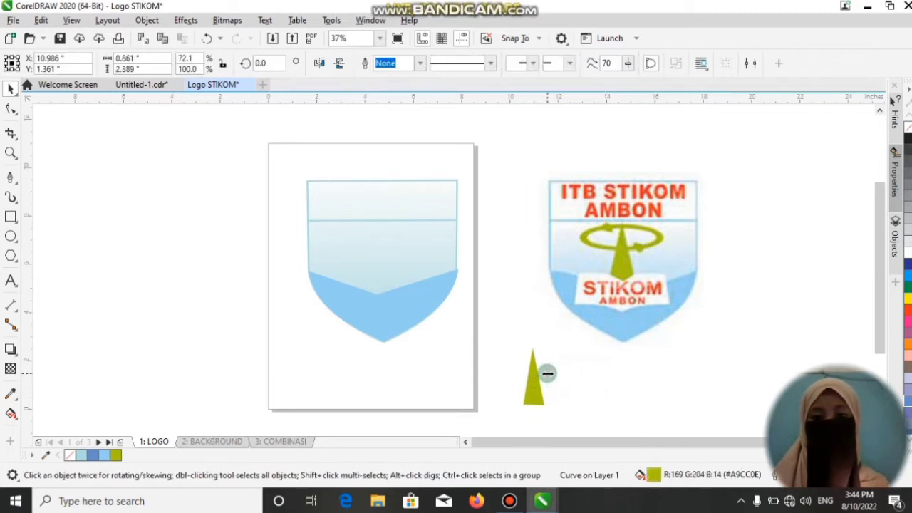
pyautogui.moveTo(548, 373)
pyautogui.mouseDown()
pyautogui.moveTo(545, 382)
pyautogui.moveTo(550, 373)
pyautogui.mouseUp()
pyautogui.click(631, 372)
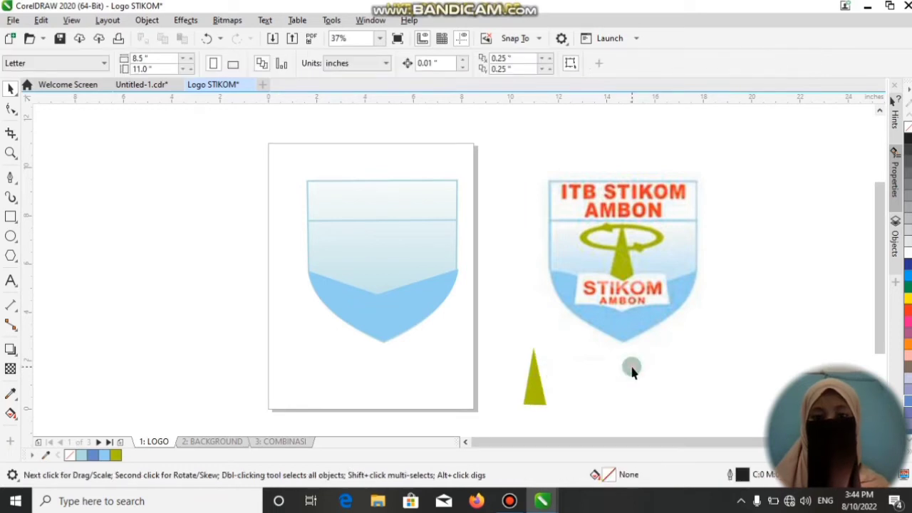
# Draw an ellipse over the reference logo's green ring with an 11 pt outline and stretch it to about 3.19 by 0.86 inches.
pyautogui.click(11, 238)
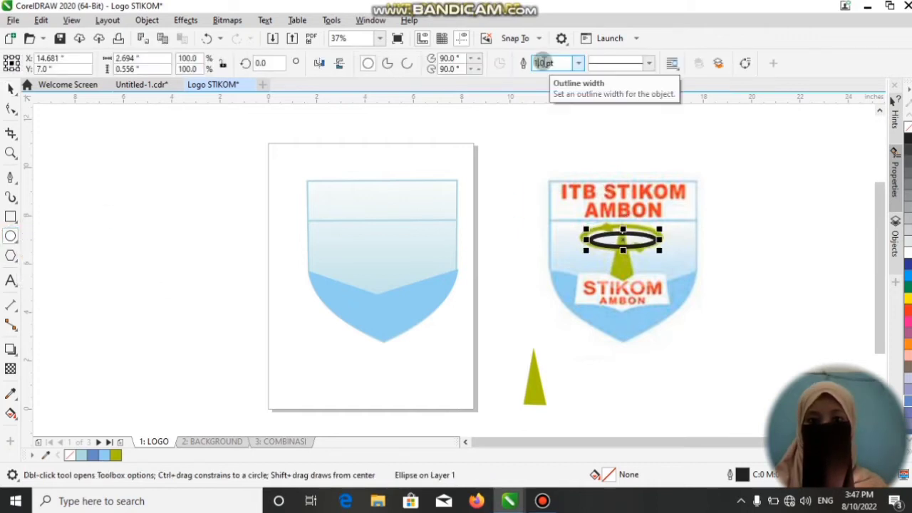
pyautogui.press('Return')
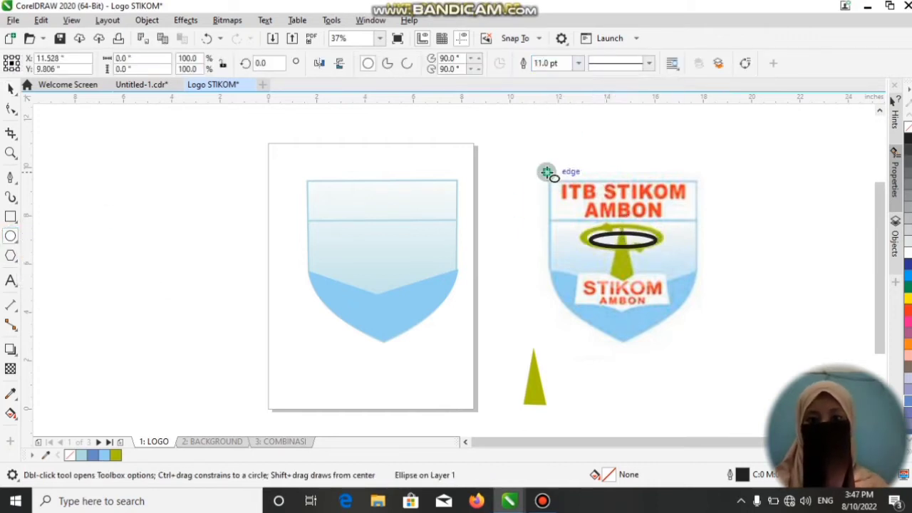
pyautogui.click(547, 172)
pyautogui.click(609, 240)
pyautogui.click(591, 240)
pyautogui.moveTo(589, 240); pyautogui.dragTo(575, 240)
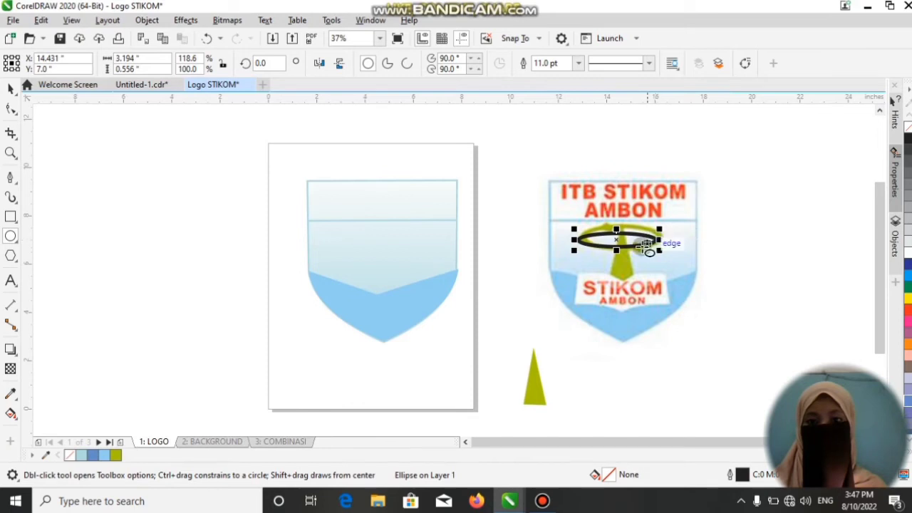
pyautogui.moveTo(617, 229); pyautogui.dragTo(505, 300)
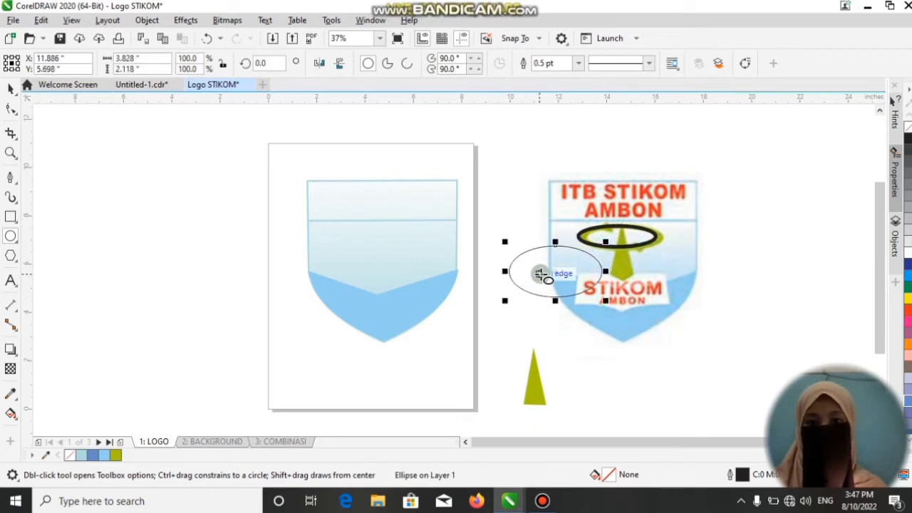
# Delete the stray thin-outlined ellipse overlapping the reference shield's edge.
pyautogui.click(11, 87)
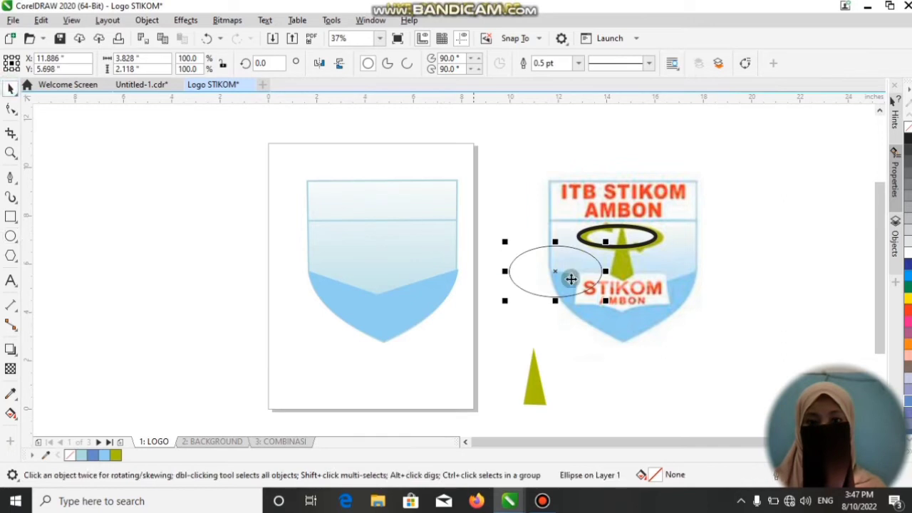
pyautogui.click(561, 247)
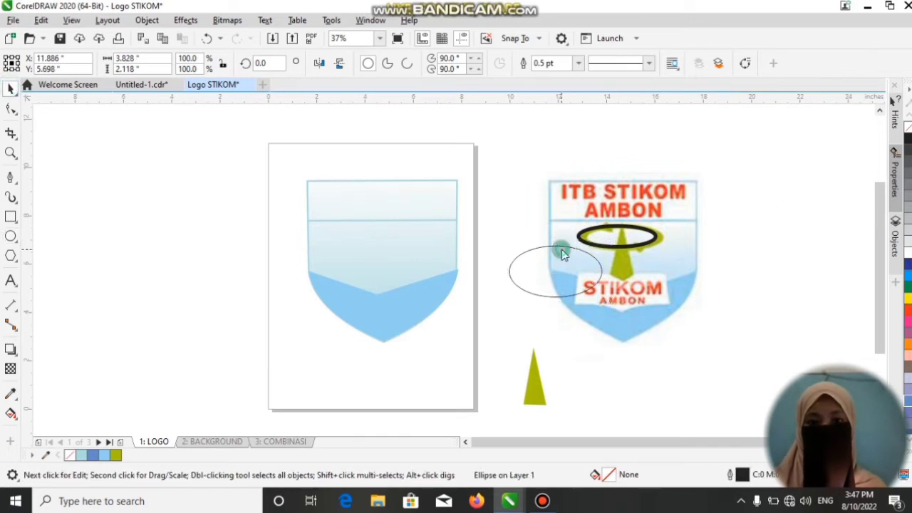
pyautogui.click(561, 245)
pyautogui.click(562, 246)
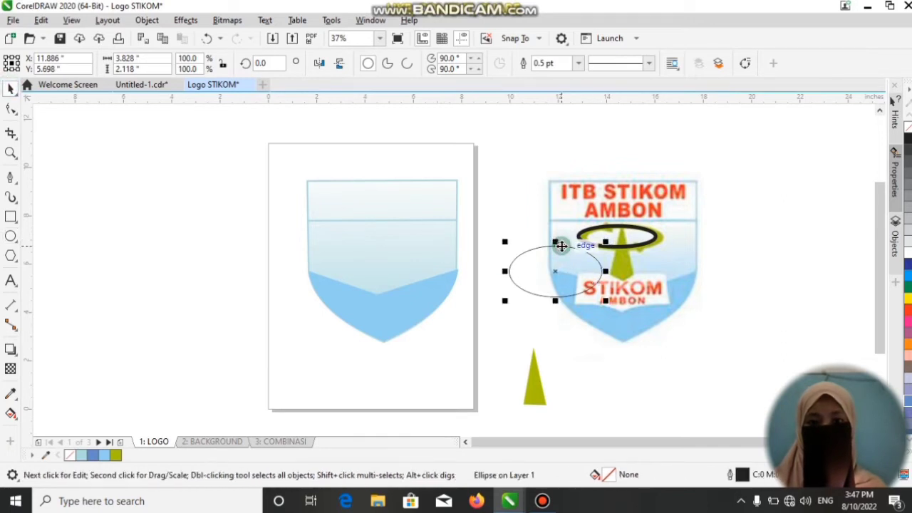
pyautogui.rightClick(562, 246)
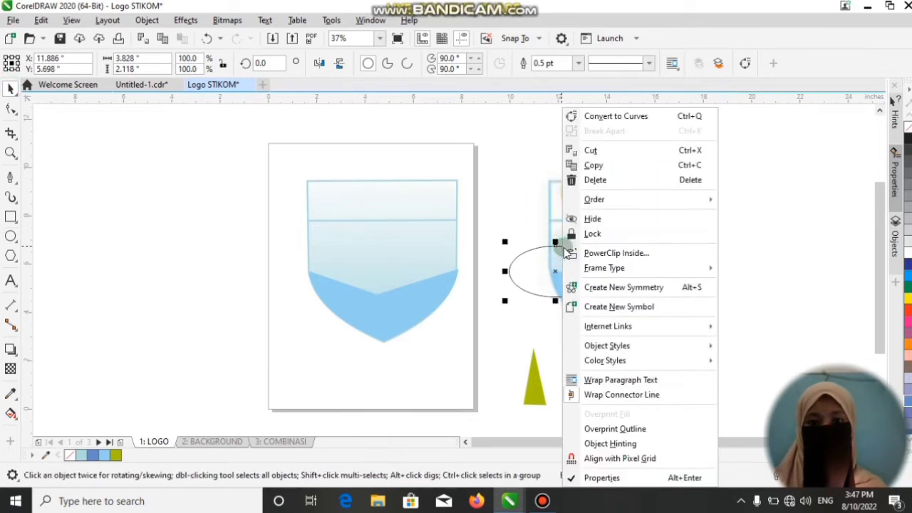
pyautogui.click(594, 179)
# Move the black ring between the page and the reference logo and colour its outline with the olive green sampled from the reference tower.
pyautogui.moveTo(621, 232)
pyautogui.mouseDown()
pyautogui.moveTo(549, 255)
pyautogui.moveTo(513, 292)
pyautogui.moveTo(522, 295)
pyautogui.mouseUp()
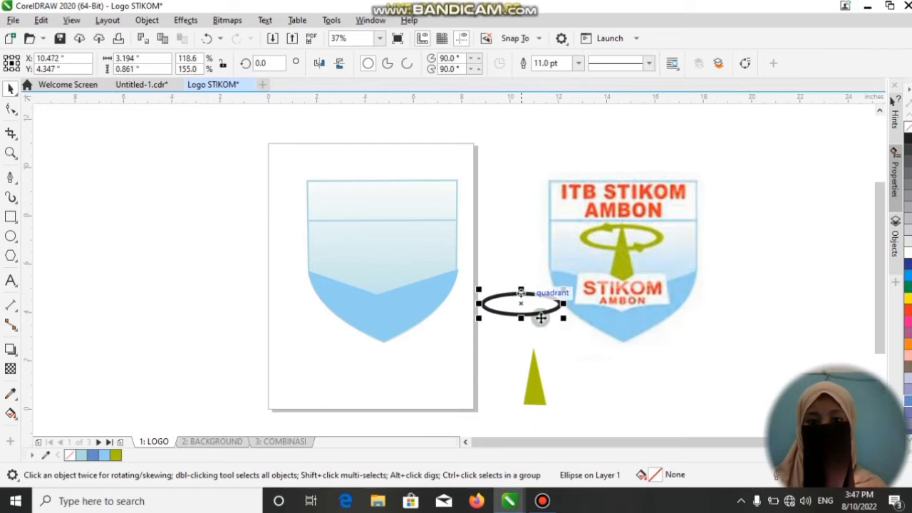
pyautogui.click(571, 354)
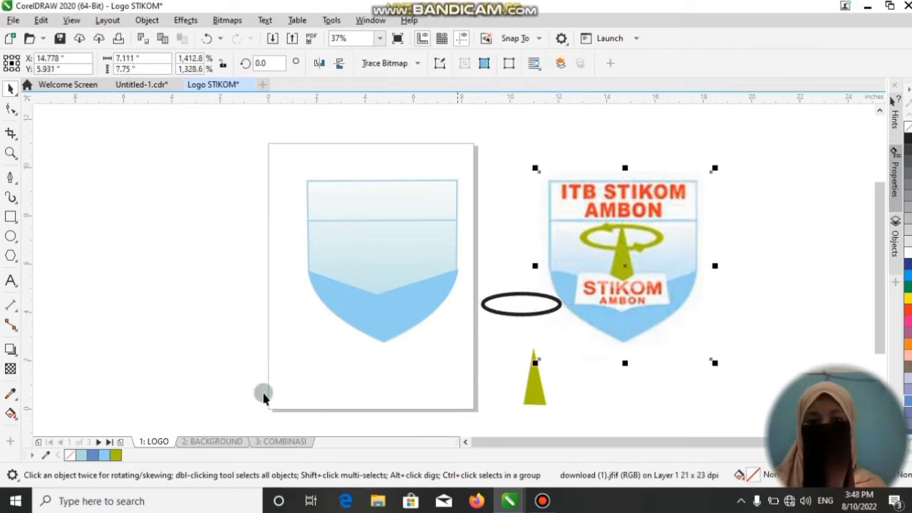
pyautogui.click(11, 395)
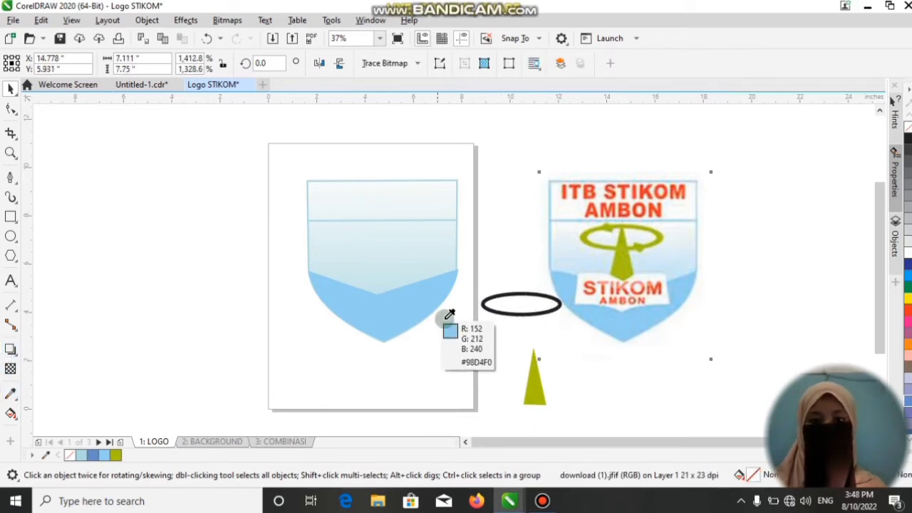
pyautogui.click(624, 259)
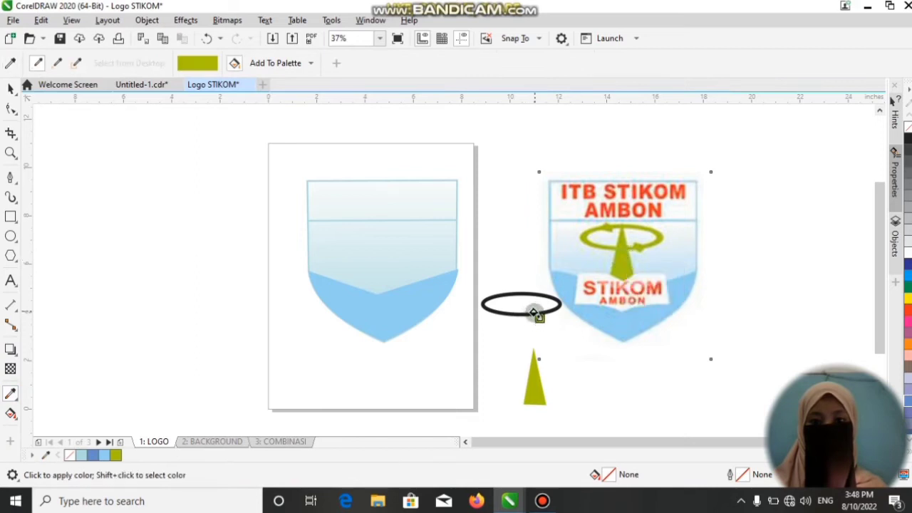
pyautogui.click(529, 311)
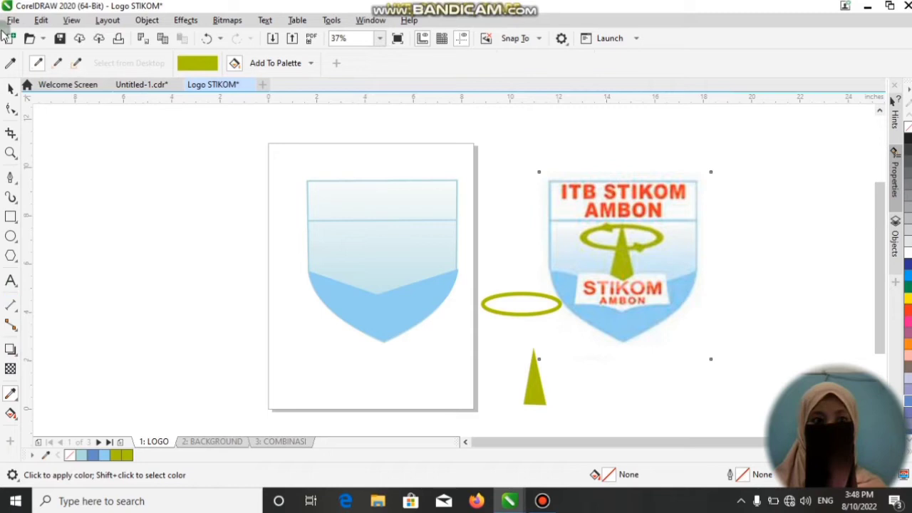
pyautogui.click(11, 88)
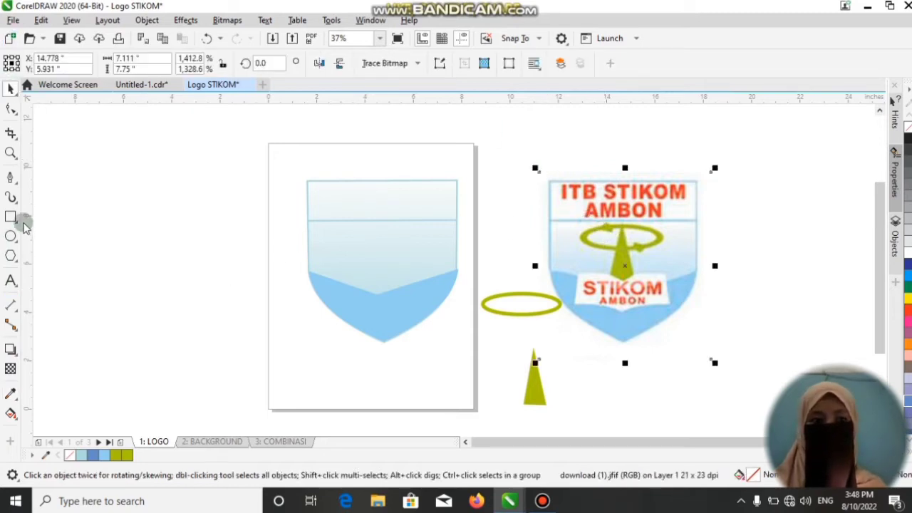
# Draw a closed arrowhead triangle about 1.06 by 0.97 inches with the Pen tool and move it below the reference logo.
pyautogui.click(10, 177)
pyautogui.click(186, 206)
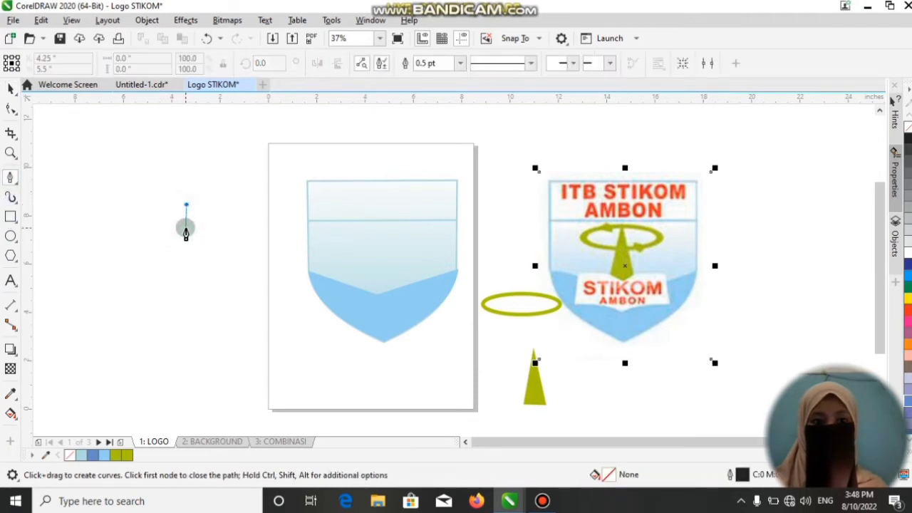
pyautogui.doubleClick(186, 229)
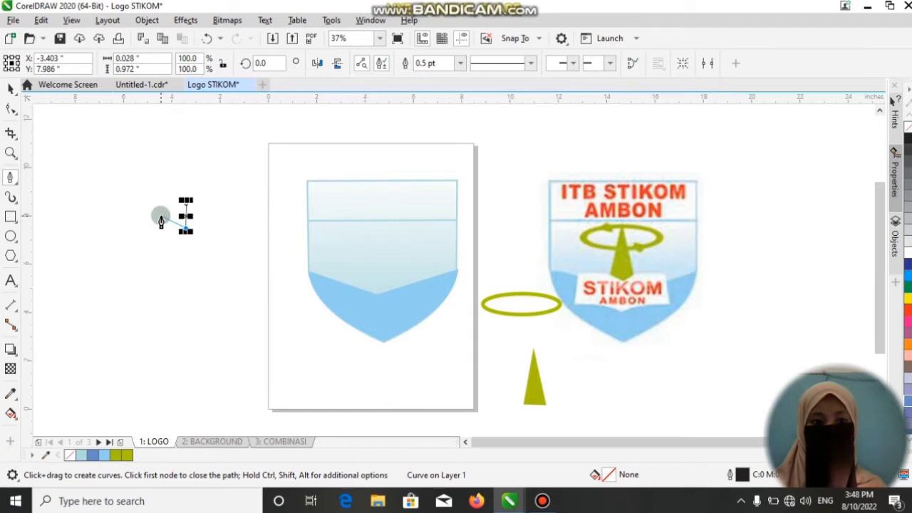
pyautogui.click(161, 220)
pyautogui.click(186, 206)
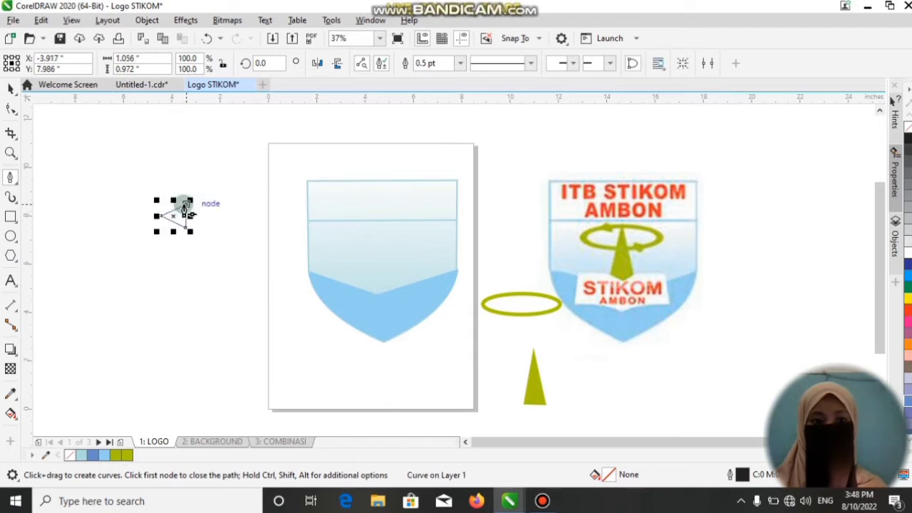
pyautogui.press('space')
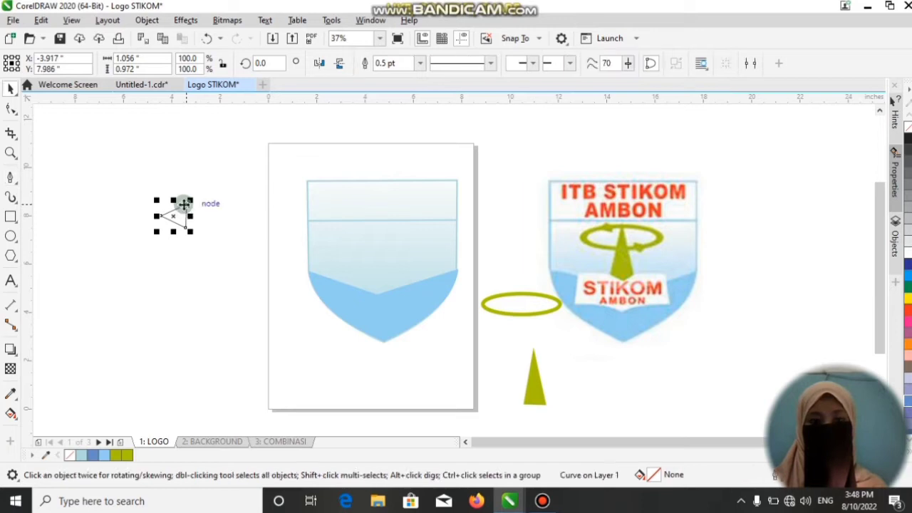
pyautogui.click(179, 242)
pyautogui.moveTo(175, 214); pyautogui.dragTo(628, 371)
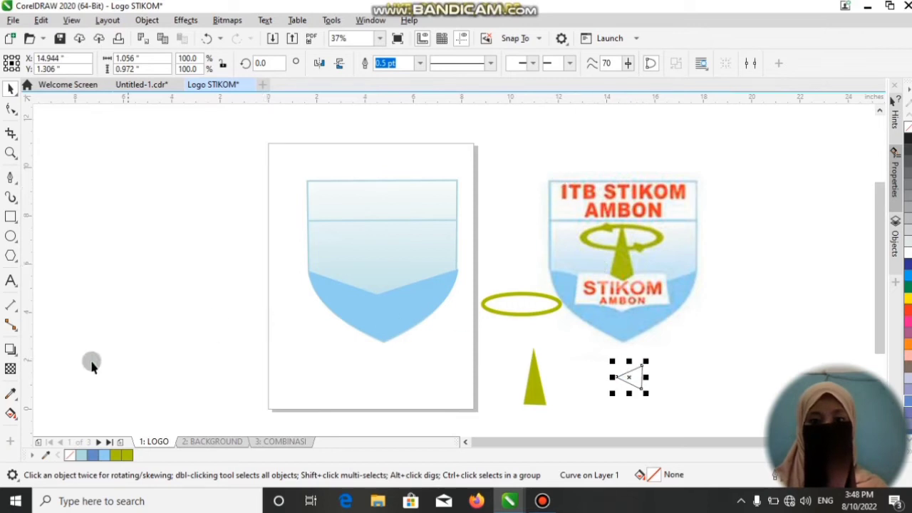
# Fill the arrowhead triangle with the olive green sampled from the drawn ring and remove its outline.
pyautogui.click(10, 393)
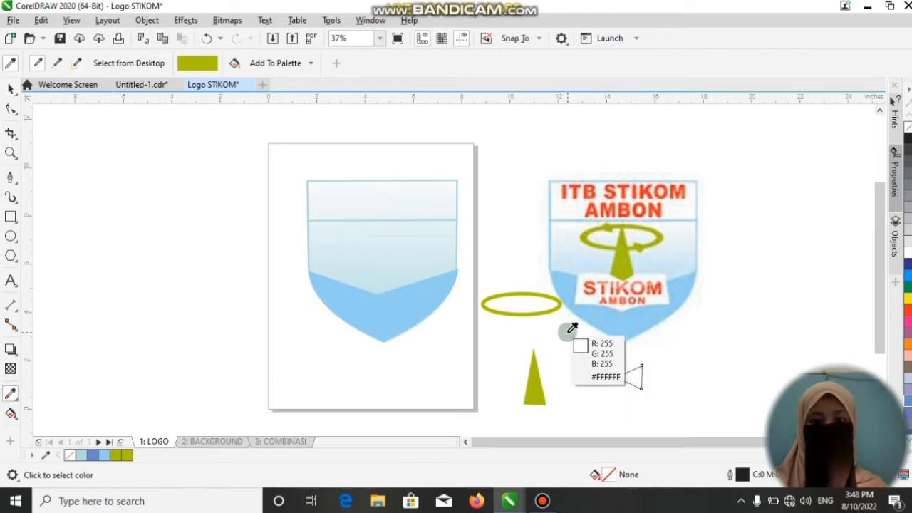
pyautogui.click(544, 313)
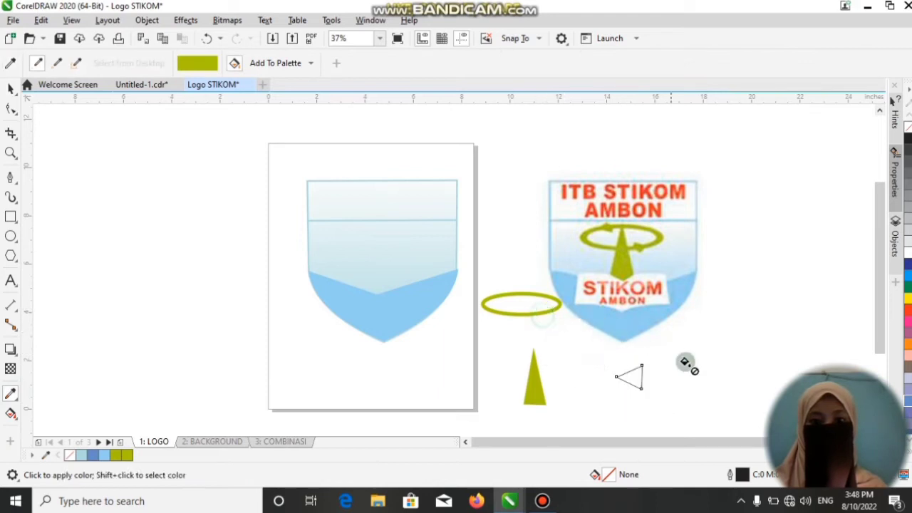
pyautogui.click(630, 379)
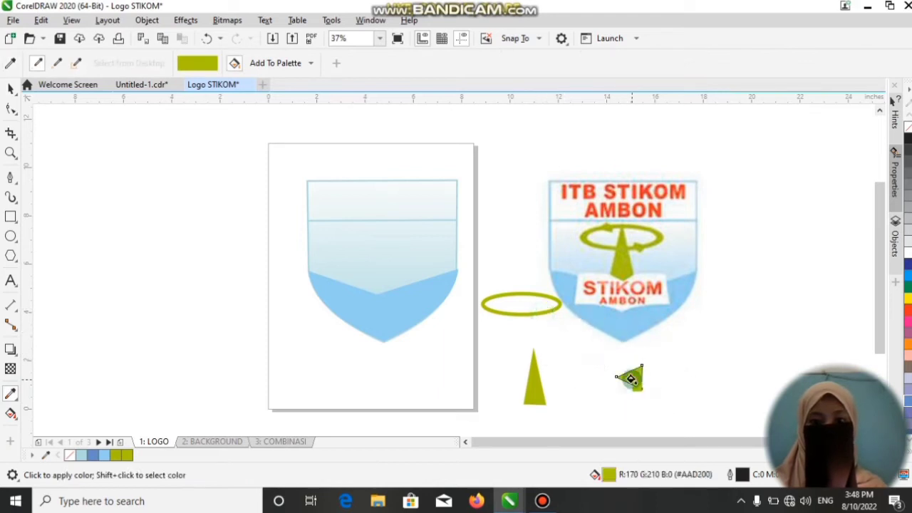
pyautogui.click(10, 88)
pyautogui.click(421, 64)
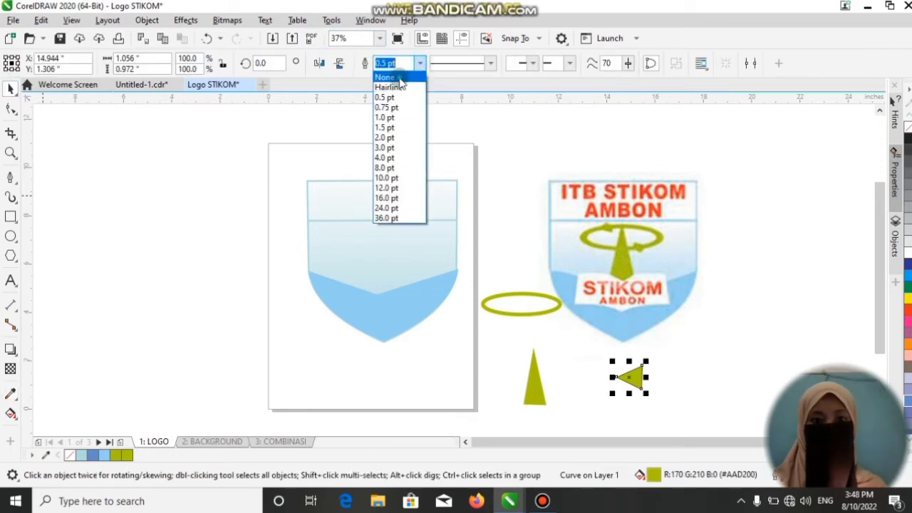
pyautogui.click(399, 77)
# Scale the arrowhead down to about 0.53 by 0.49 inches and place it on the ring's upper-left edge.
pyautogui.click(511, 294)
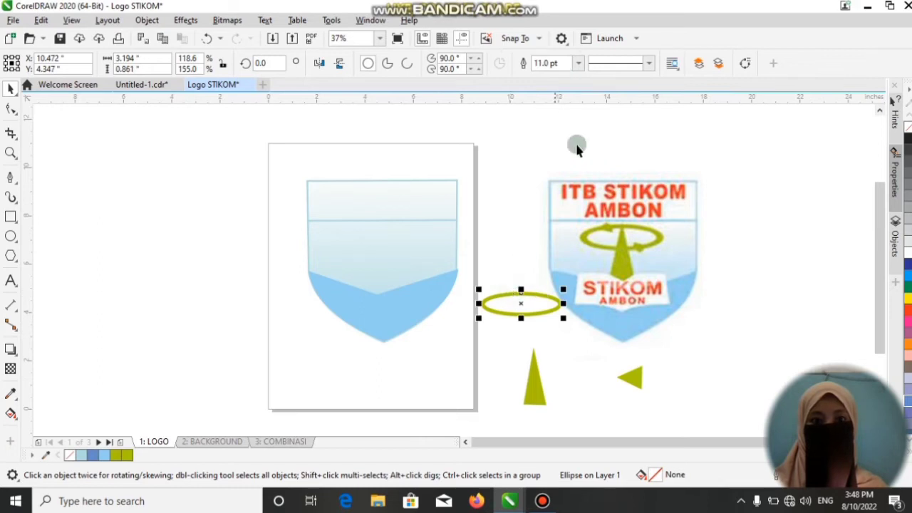
pyautogui.click(578, 62)
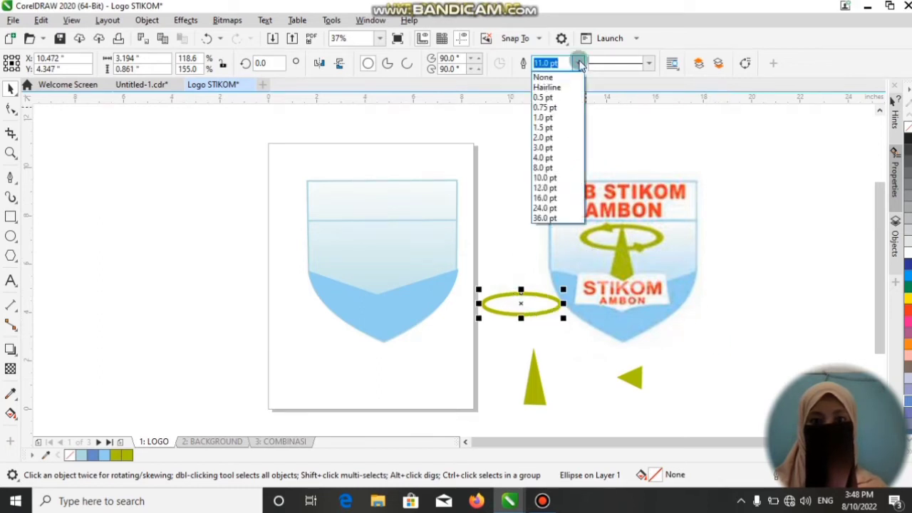
pyautogui.click(634, 373)
pyautogui.click(630, 378)
pyautogui.moveTo(635, 386); pyautogui.dragTo(505, 296)
pyautogui.click(524, 313)
pyautogui.click(509, 189)
pyautogui.click(591, 336)
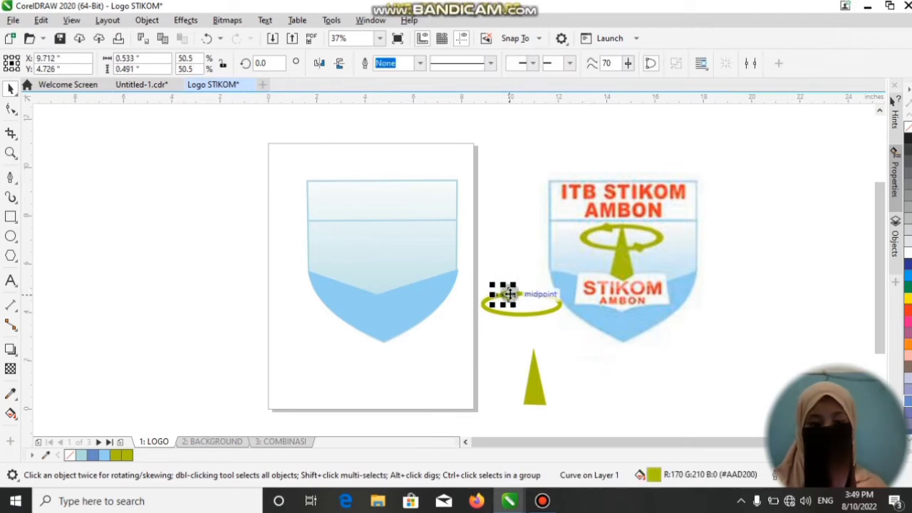
# Place a second arrowhead, rotated about 204.7 degrees, on the ring's lower-right edge so it points the opposite way.
pyautogui.moveTo(581, 357); pyautogui.dragTo(593, 338)
pyautogui.click(578, 361)
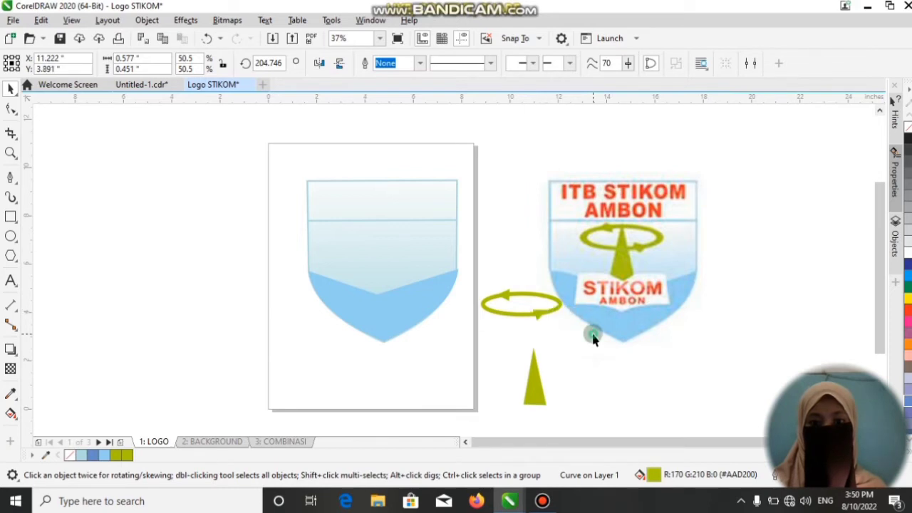
pyautogui.click(591, 335)
# Move the olive green tower triangle up so its tip sits inside the centre of the ring.
pyautogui.click(491, 346)
pyautogui.moveTo(534, 375); pyautogui.dragTo(523, 322)
pyautogui.click(584, 342)
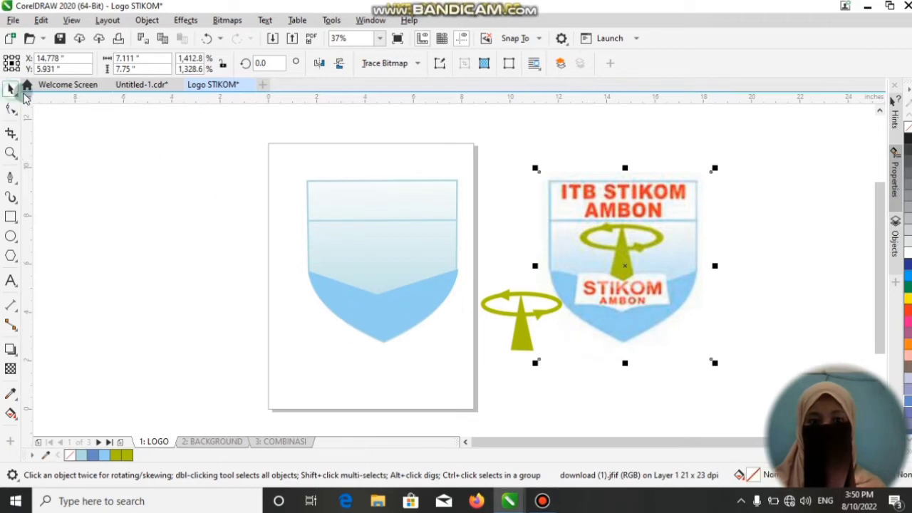
# Group the olive green ring, its two arrowheads and the tower into one object.
pyautogui.click(475, 271)
pyautogui.moveTo(526, 290); pyautogui.dragTo(578, 397)
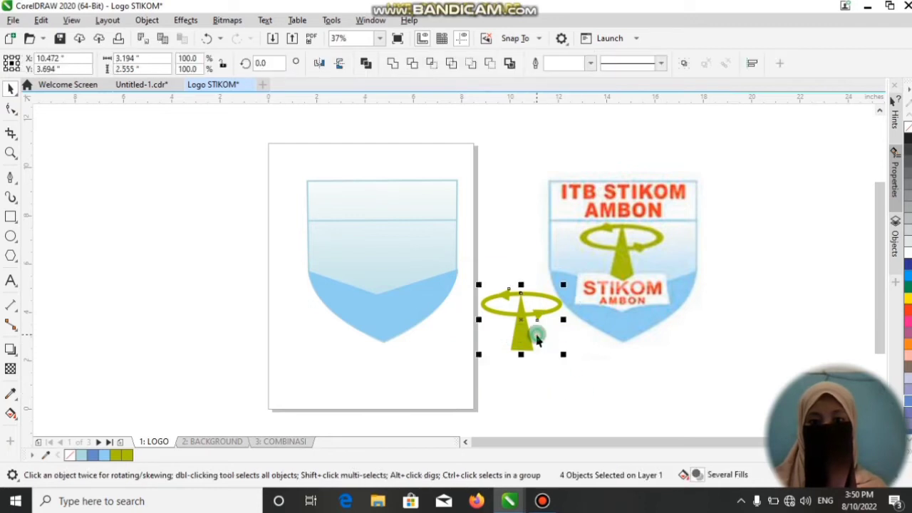
pyautogui.rightClick(536, 340)
pyautogui.click(508, 300)
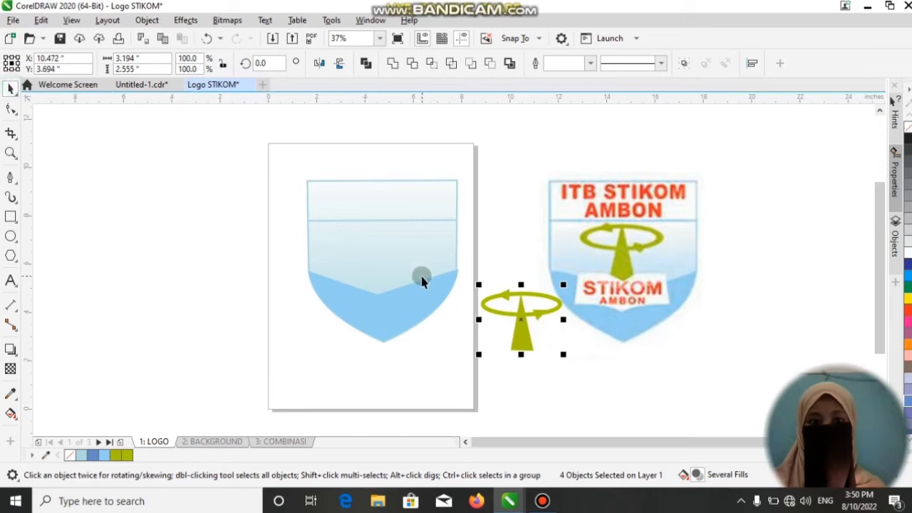
pyautogui.moveTo(464, 250); pyautogui.dragTo(577, 381)
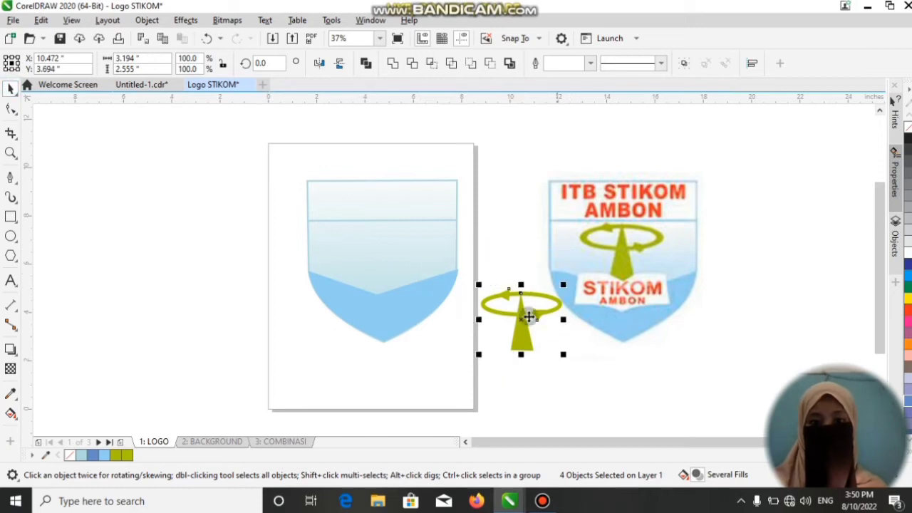
pyautogui.rightClick(525, 306)
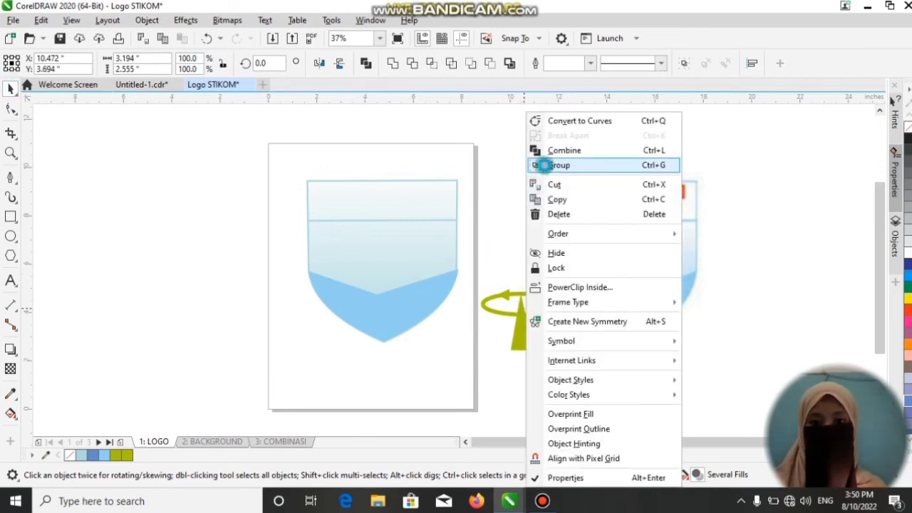
pyautogui.click(543, 166)
# Scale the tower group down and place it below the reference image, with the reference shifted further from the page.
pyautogui.moveTo(563, 356); pyautogui.dragTo(609, 377)
pyautogui.click(546, 332)
pyautogui.click(519, 309)
pyautogui.click(476, 366)
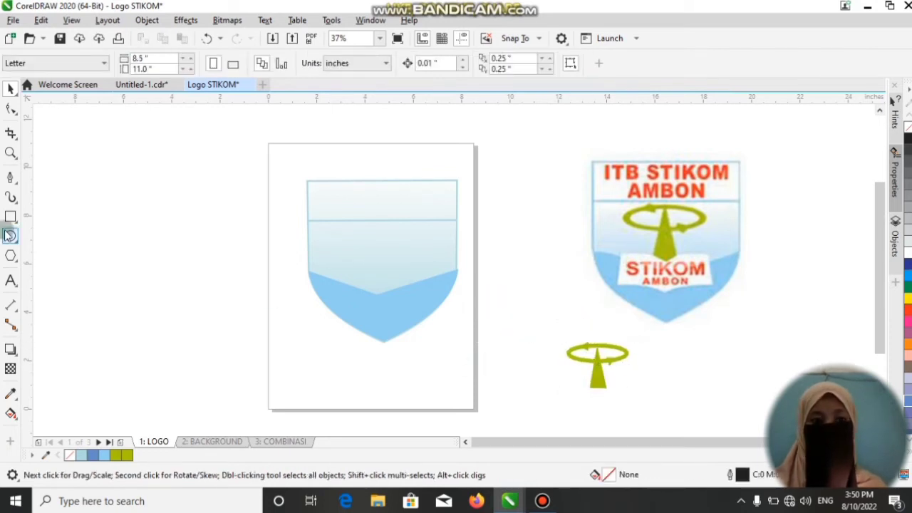
# Trace the open book behind the small STIKOM AMBON lettering as a closed six-node outline with the Pen tool.
pyautogui.click(10, 177)
pyautogui.click(621, 255)
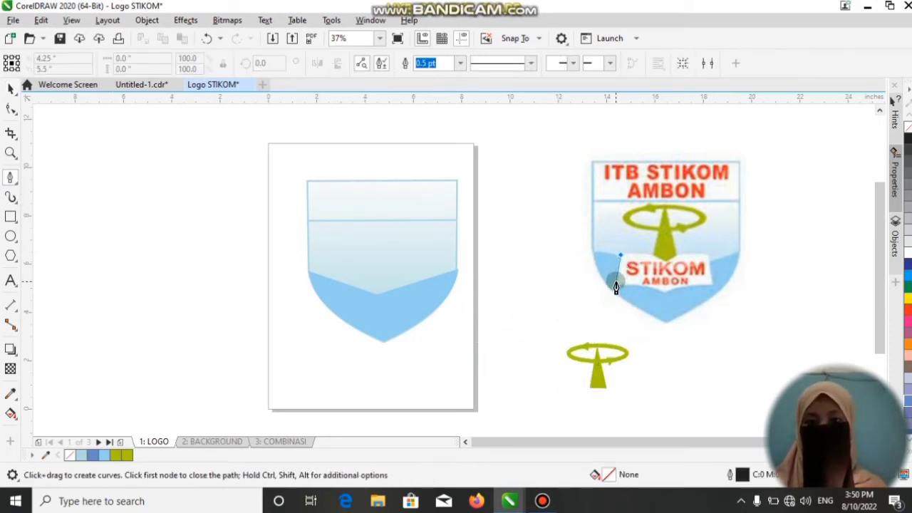
pyautogui.click(614, 285)
pyautogui.click(663, 296)
pyautogui.click(711, 285)
pyautogui.click(708, 255)
pyautogui.click(618, 254)
pyautogui.press('space')
pyautogui.click(613, 335)
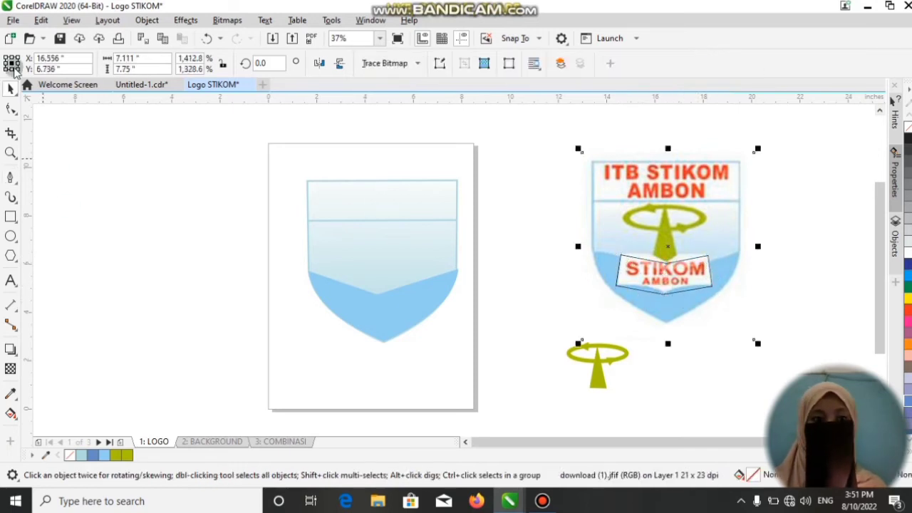
# Convert the book outline's lower-right edge to a curve and bend it upward to match the reference.
pyautogui.click(10, 108)
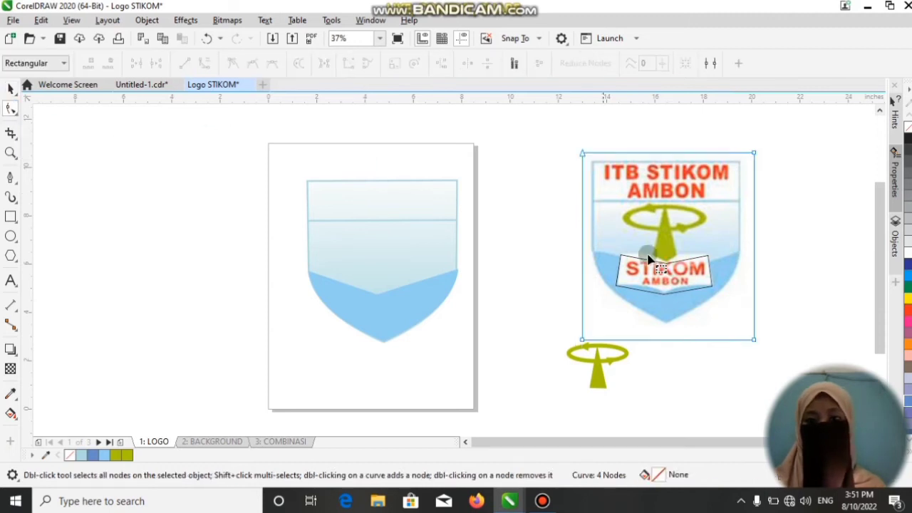
pyautogui.click(670, 298)
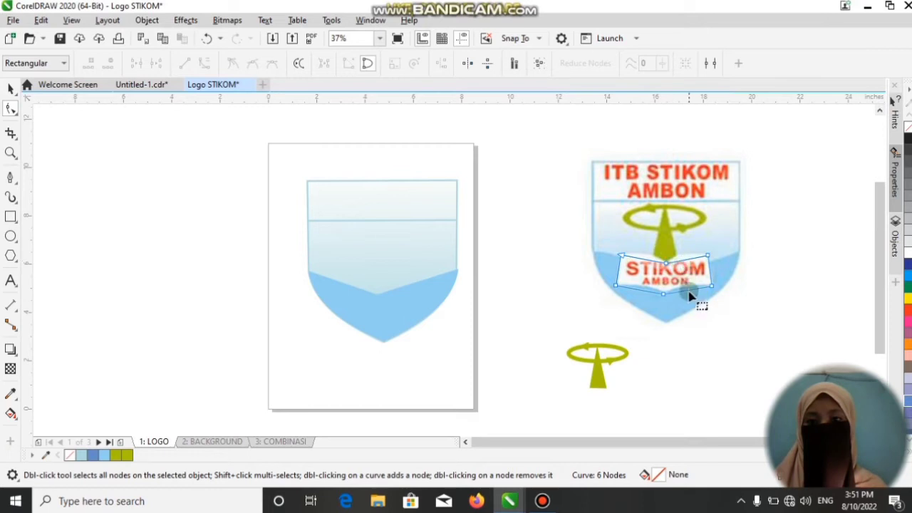
pyautogui.rightClick(690, 293)
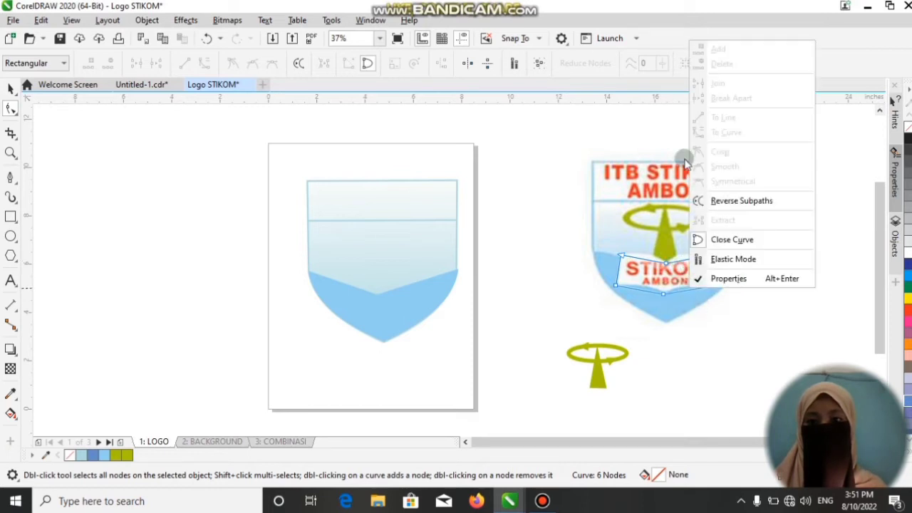
pyautogui.click(692, 295)
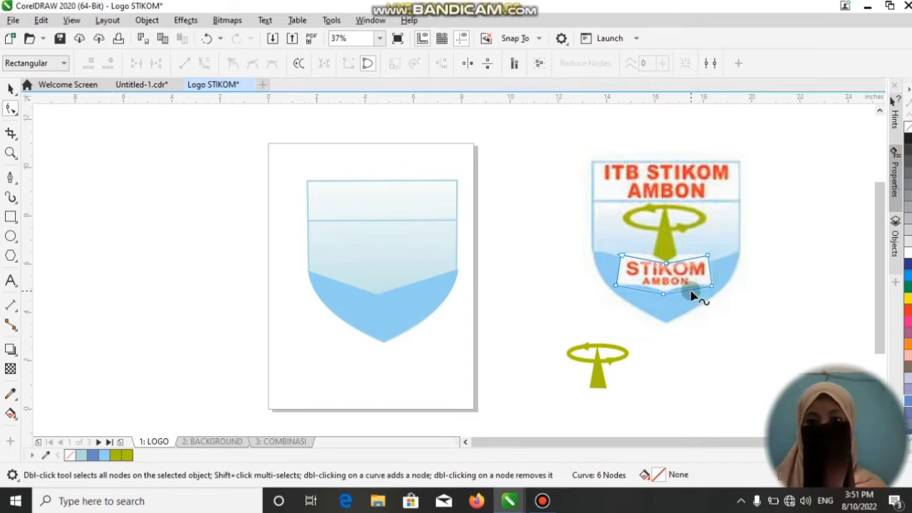
pyautogui.rightClick(693, 290)
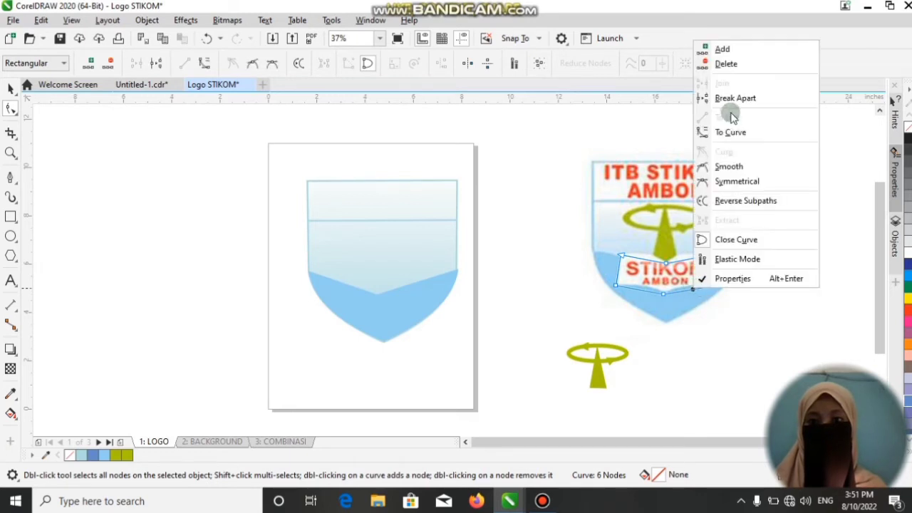
pyautogui.click(720, 135)
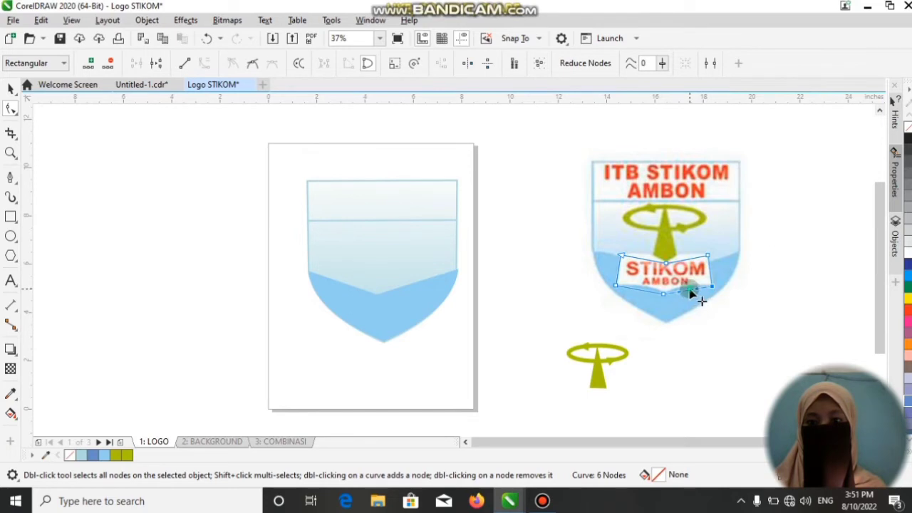
pyautogui.moveTo(690, 290); pyautogui.dragTo(687, 287)
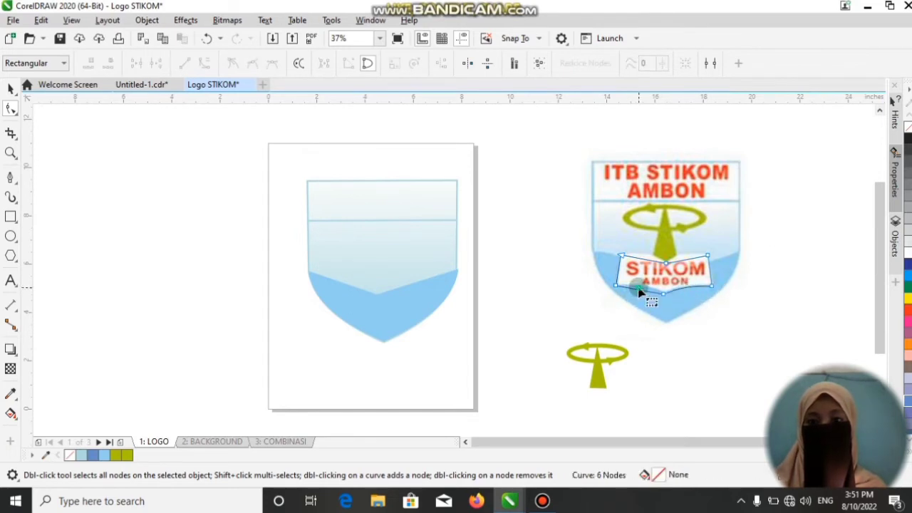
# Convert the book outline's lower-left edge to a curve and bend it upward to mirror the opposite page.
pyautogui.rightClick(639, 291)
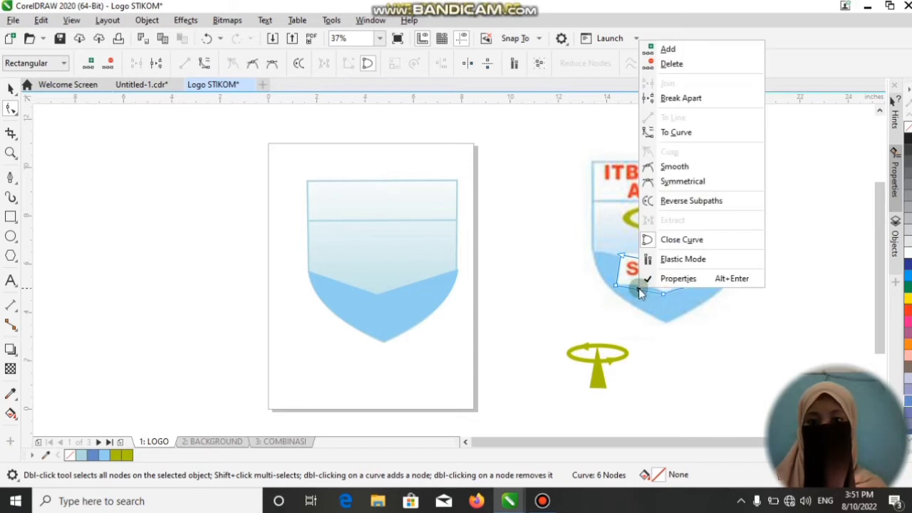
pyautogui.click(670, 134)
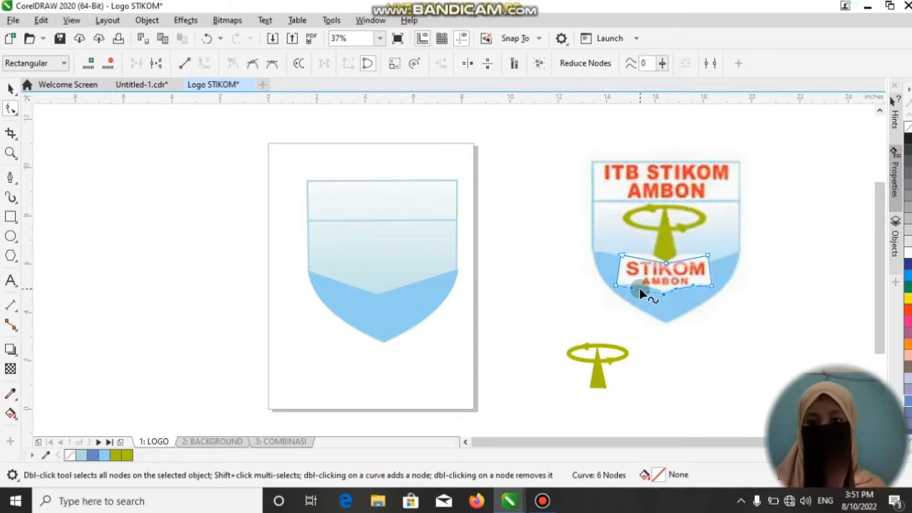
pyautogui.moveTo(639, 289); pyautogui.dragTo(644, 289)
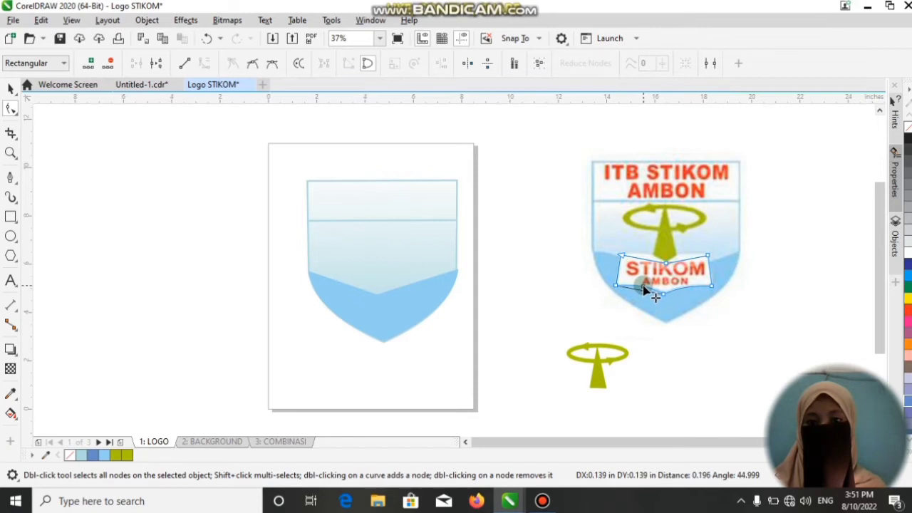
pyautogui.moveTo(645, 289); pyautogui.dragTo(647, 286)
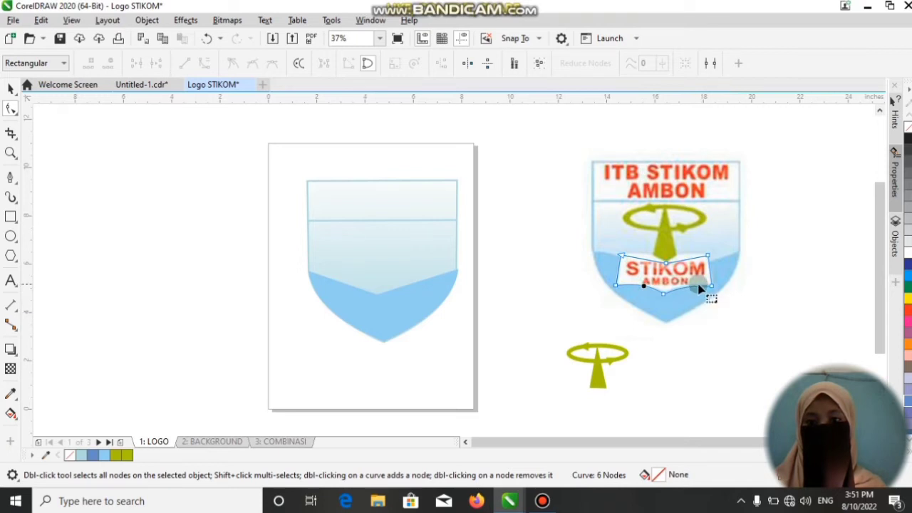
# Convert the book outline's two upper edges to curves and arch them upward along the reference pages.
pyautogui.click(685, 255)
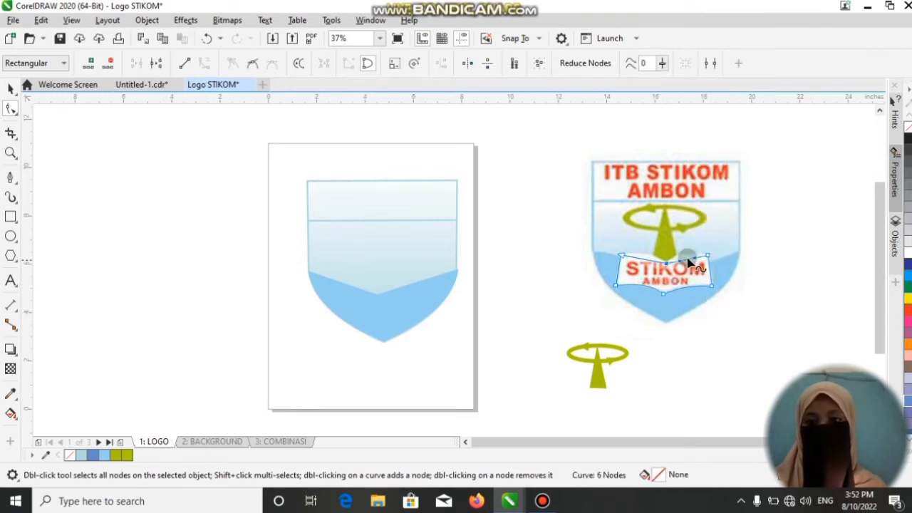
pyautogui.click(646, 263)
pyautogui.rightClick(644, 273)
pyautogui.click(673, 21)
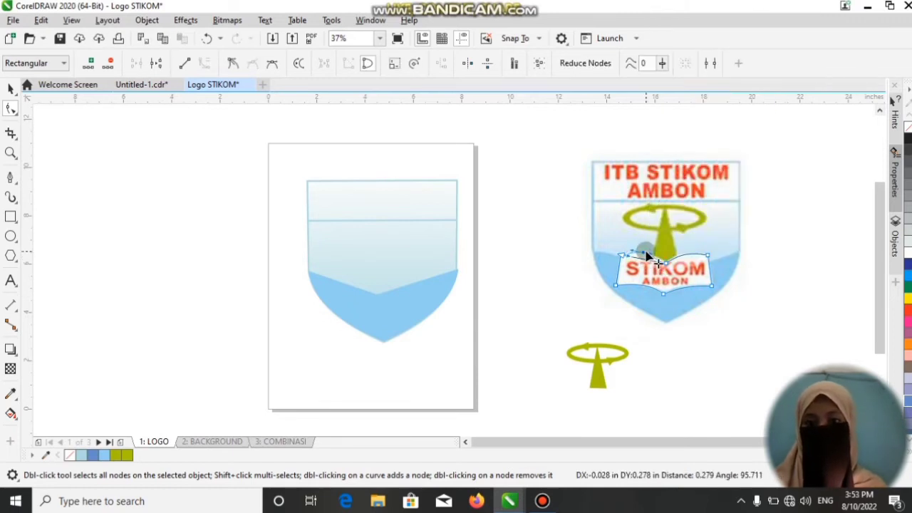
pyautogui.click(650, 263)
pyautogui.press('space')
pyautogui.click(656, 252)
pyautogui.press('space')
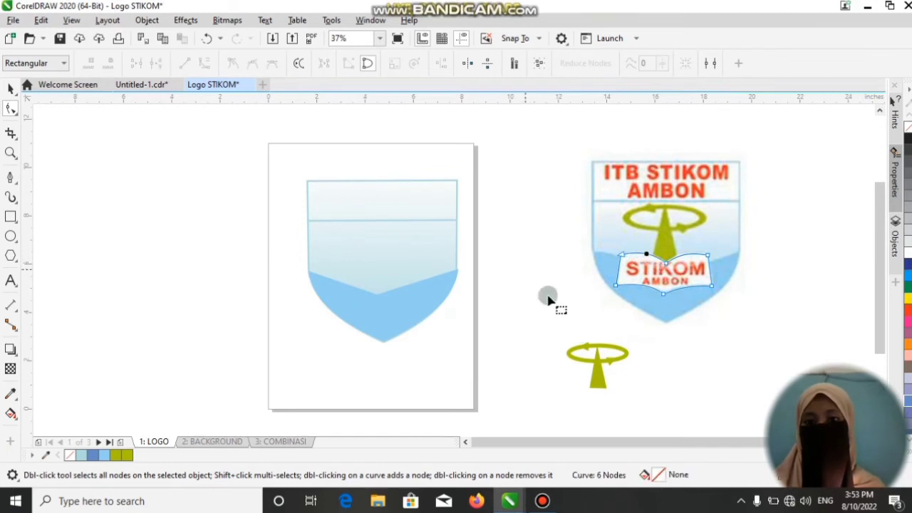
pyautogui.press('space')
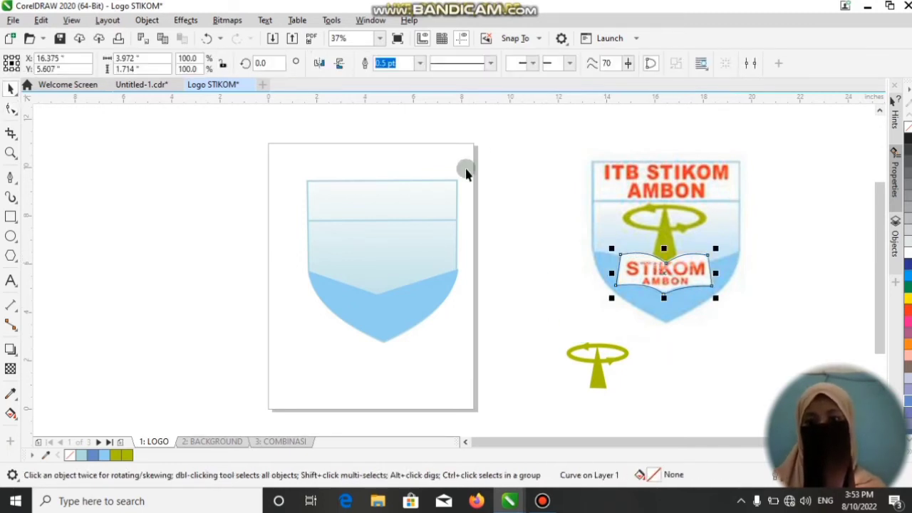
# Move the book shape off the reference image, fill it white and set its outline width to None.
pyautogui.moveTo(644, 252); pyautogui.dragTo(546, 292)
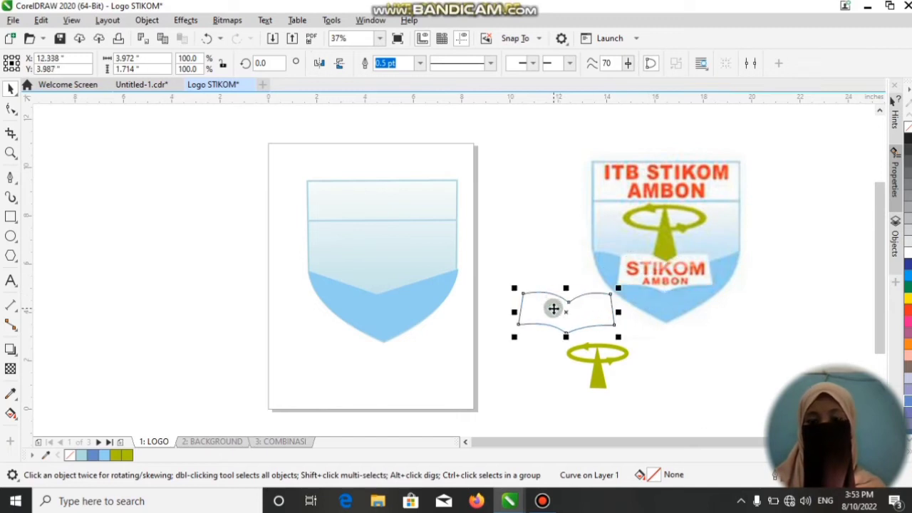
pyautogui.click(909, 254)
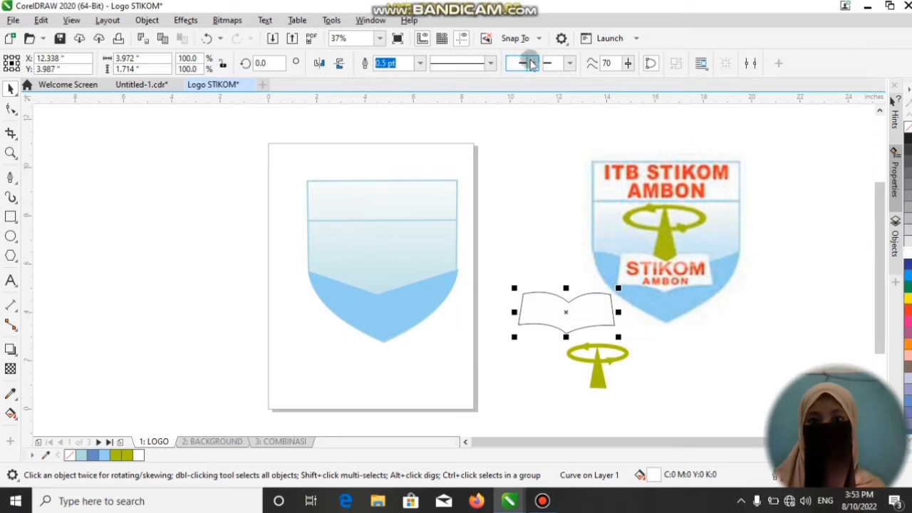
pyautogui.click(421, 62)
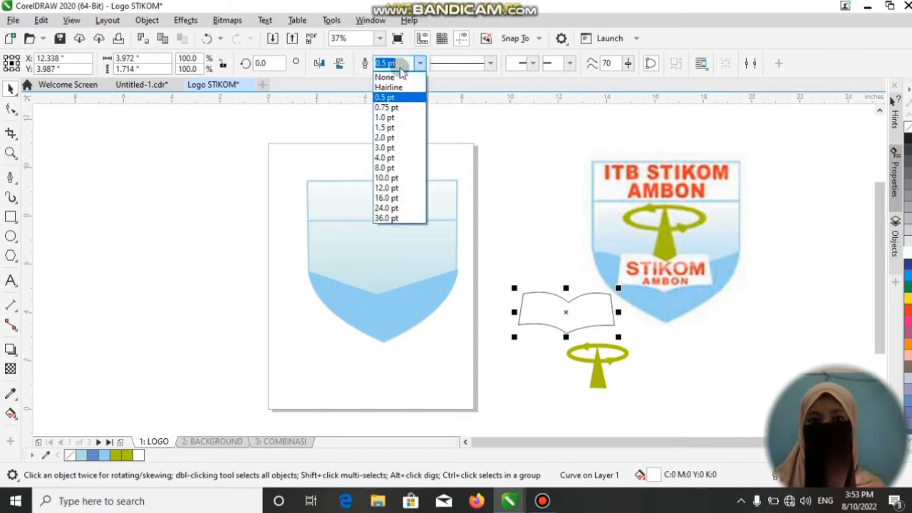
pyautogui.click(385, 80)
# Place the white book on the shield, centred over the blue lower section.
pyautogui.moveTo(553, 308); pyautogui.dragTo(364, 305)
pyautogui.moveTo(434, 330)
pyautogui.mouseDown()
pyautogui.moveTo(410, 303)
pyautogui.moveTo(444, 328)
pyautogui.moveTo(440, 320)
pyautogui.mouseUp()
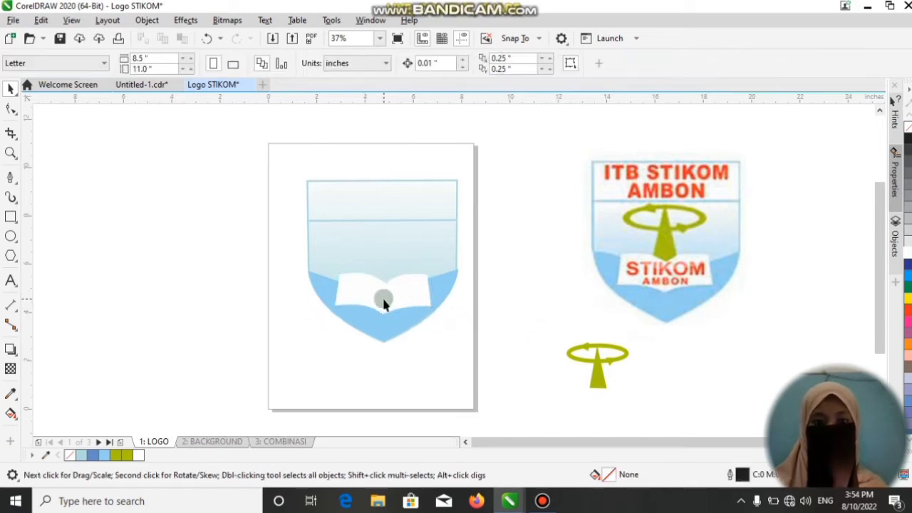
pyautogui.click(537, 354)
# Move the tower group beside the reference shield and scale it up to about 3.44 by 2.76 inches.
pyautogui.click(597, 365)
pyautogui.moveTo(563, 339); pyautogui.dragTo(511, 296)
pyautogui.moveTo(558, 337); pyautogui.dragTo(561, 340)
pyautogui.moveTo(511, 316); pyautogui.dragTo(562, 331)
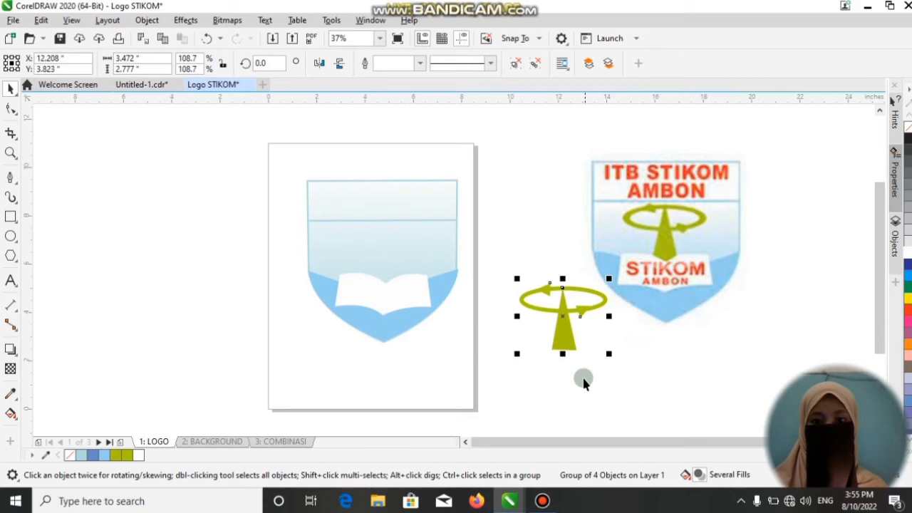
pyautogui.moveTo(607, 353); pyautogui.dragTo(612, 358)
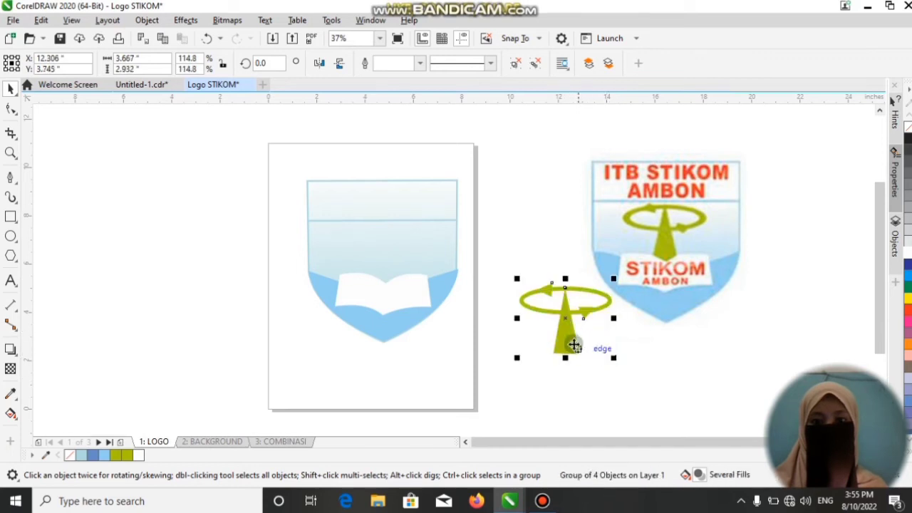
pyautogui.moveTo(613, 357); pyautogui.dragTo(608, 354)
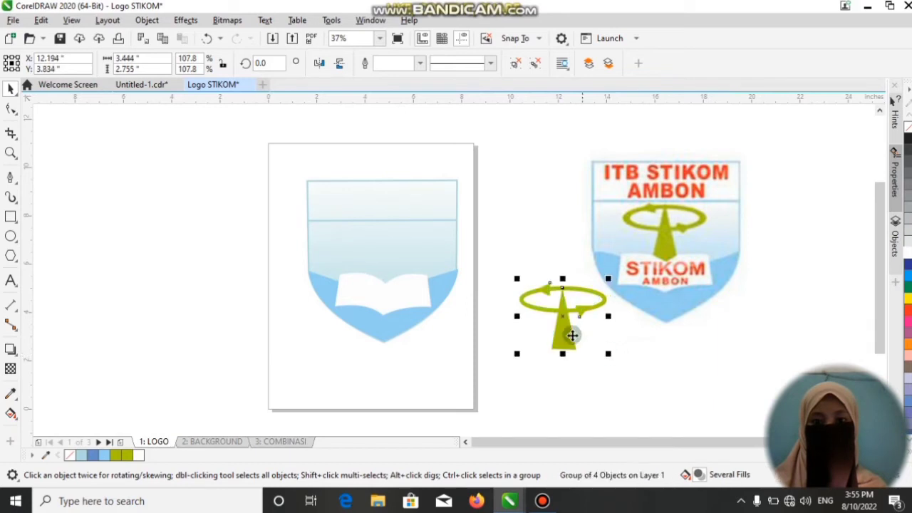
# Place the tower group on the shield so its base meets the centre notch of the white book.
pyautogui.moveTo(569, 332); pyautogui.dragTo(389, 265)
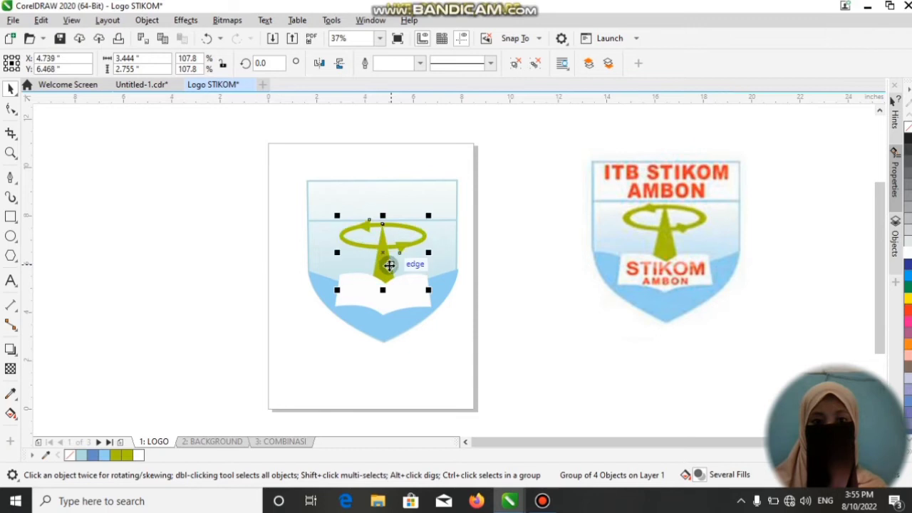
pyautogui.click(511, 321)
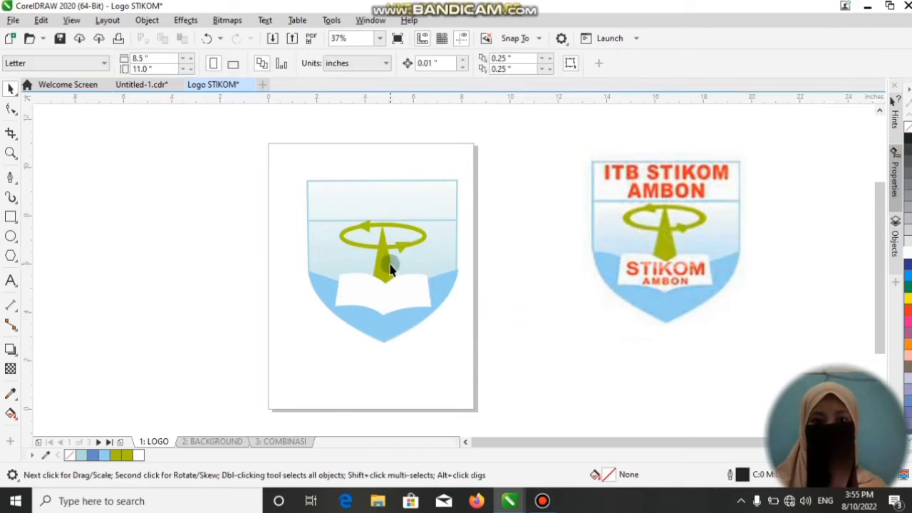
pyautogui.click(385, 266)
pyautogui.moveTo(385, 266); pyautogui.dragTo(384, 269)
pyautogui.click(525, 311)
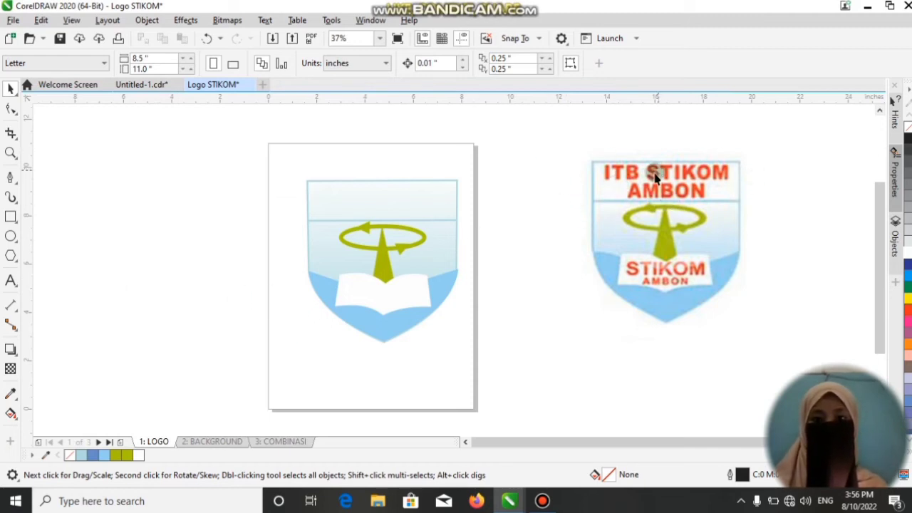
# Add the artistic text "ITB STIKOM" and "AMBON" on two lines in the empty area beside the page.
pyautogui.click(9, 282)
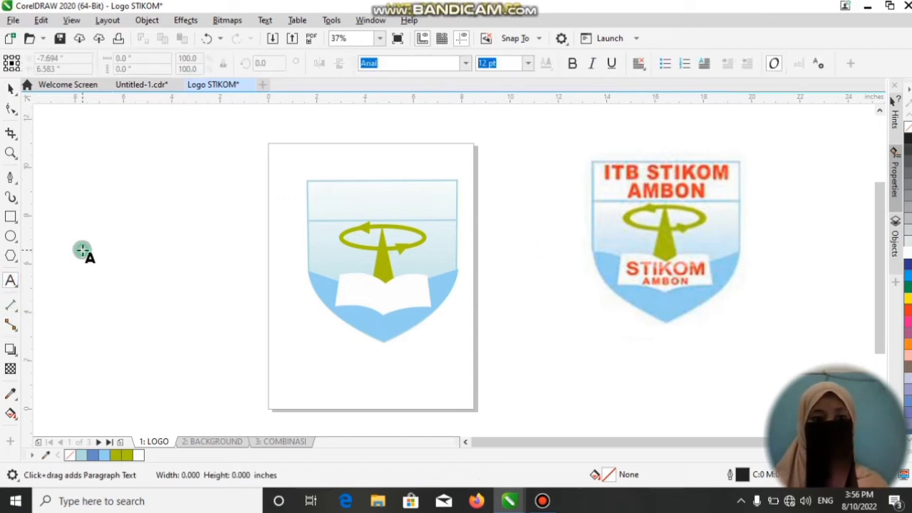
pyautogui.click(81, 250)
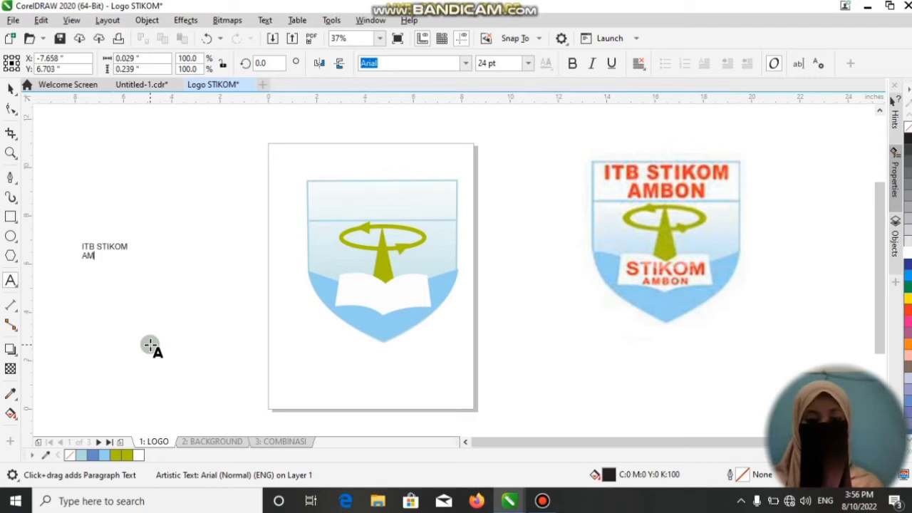
pyautogui.press('Escape')
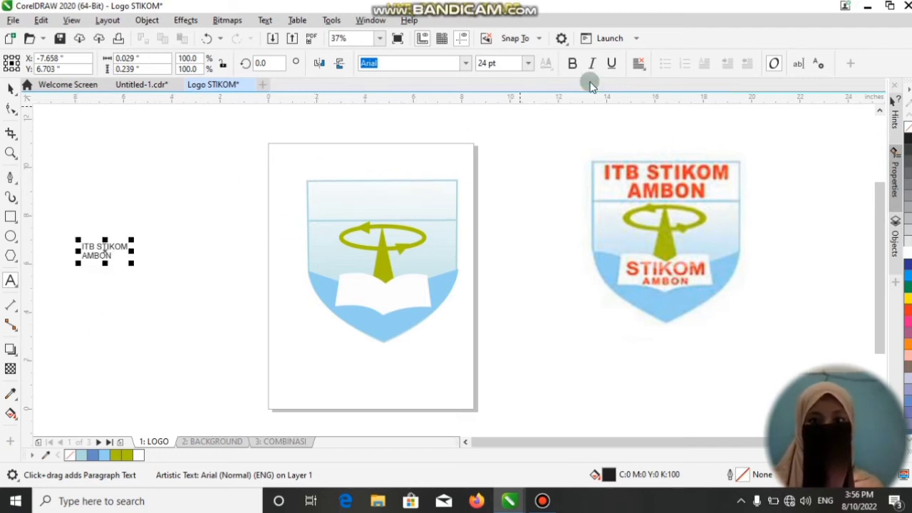
# Center-align the two lines of the "ITB STIKOM AMBON" artistic text.
pyautogui.click(640, 64)
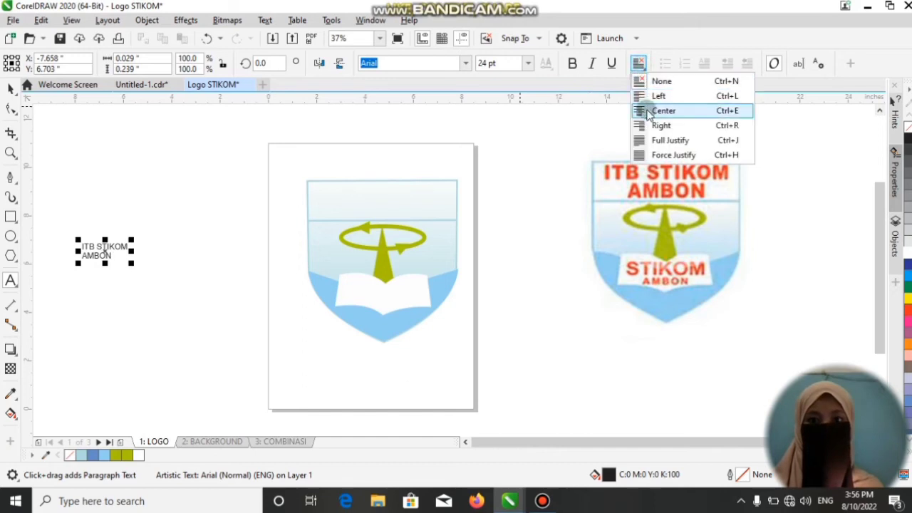
pyautogui.click(648, 111)
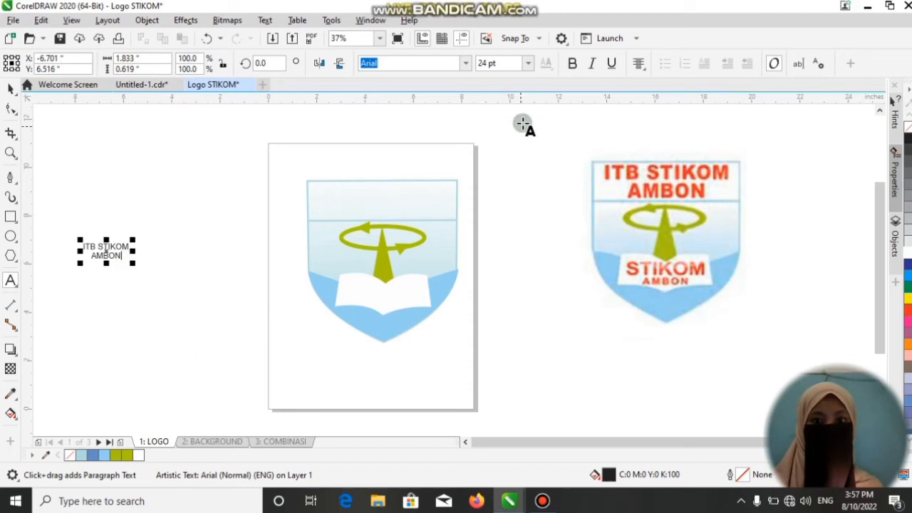
pyautogui.press('i')
pyautogui.click(698, 189)
pyautogui.click(105, 251)
pyautogui.press('space')
pyautogui.hotkey('ctrl', 'z')
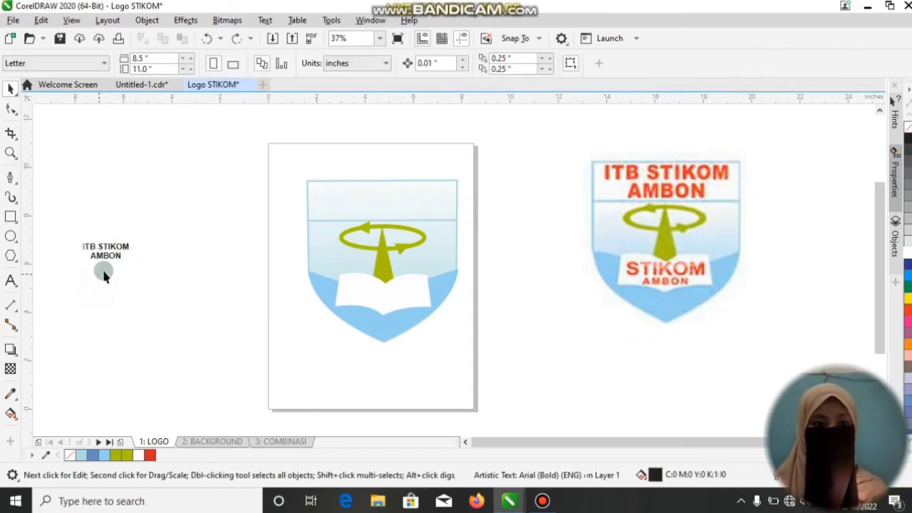
# Fill the "ITB STIKOM AMBON" text with the red sampled from the reference logo's heading.
pyautogui.press('i')
pyautogui.click(656, 204)
pyautogui.click(149, 247)
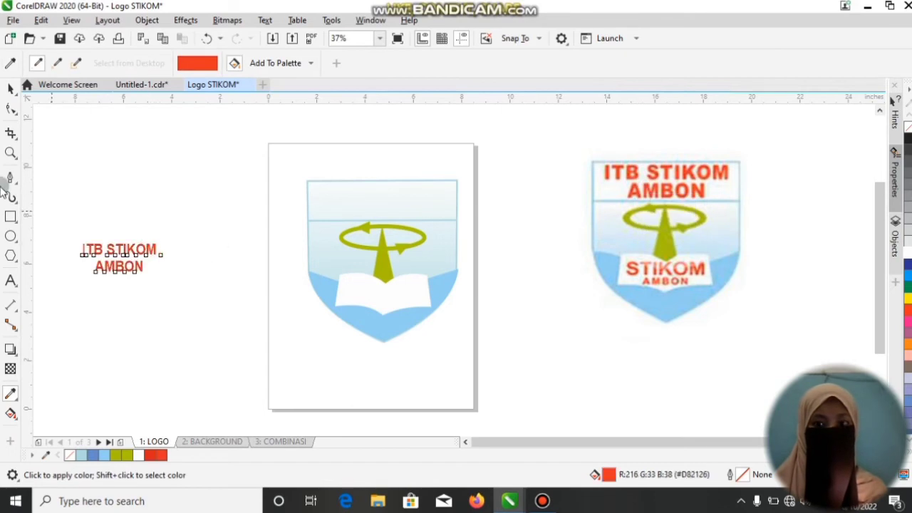
# Set the font size of the whole red two-line text to 36 pt.
pyautogui.press('space')
pyautogui.click(230, 278)
pyautogui.moveTo(82, 246); pyautogui.dragTo(126, 259)
pyautogui.click(528, 63)
pyautogui.click(508, 227)
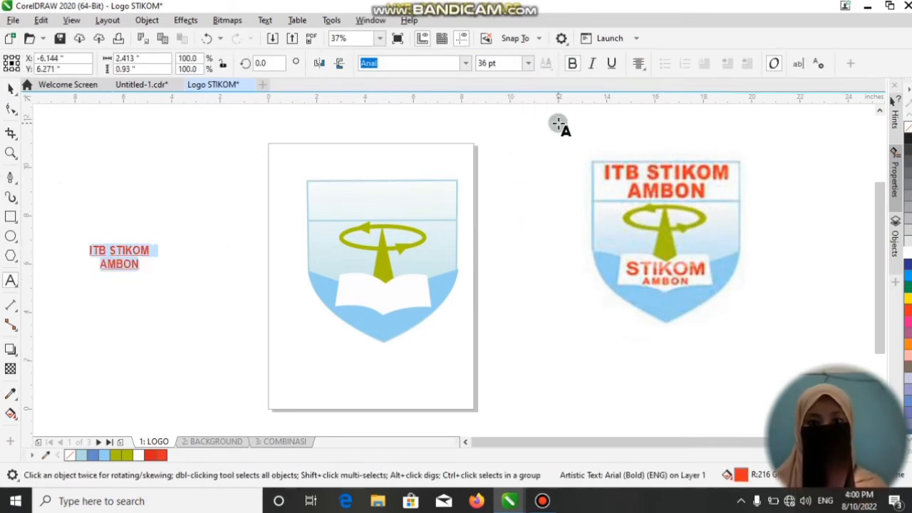
# Place the red heading in the shield's upper band, sized to about 5.14 by 1.24 inches.
pyautogui.click(124, 255)
pyautogui.click(155, 309)
pyautogui.moveTo(92, 206); pyautogui.dragTo(252, 240)
pyautogui.press('Escape')
pyautogui.click(224, 218)
pyautogui.moveTo(122, 251); pyautogui.dragTo(450, 203)
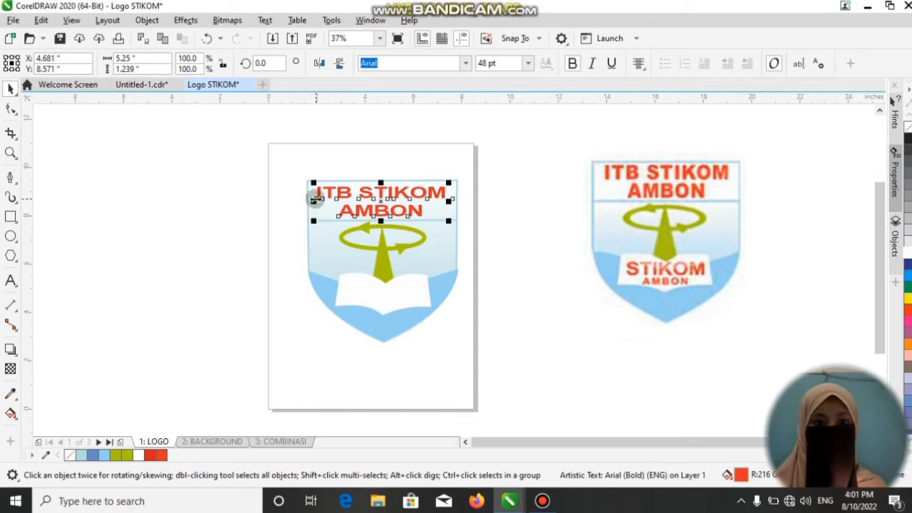
pyautogui.moveTo(316, 198); pyautogui.dragTo(318, 199)
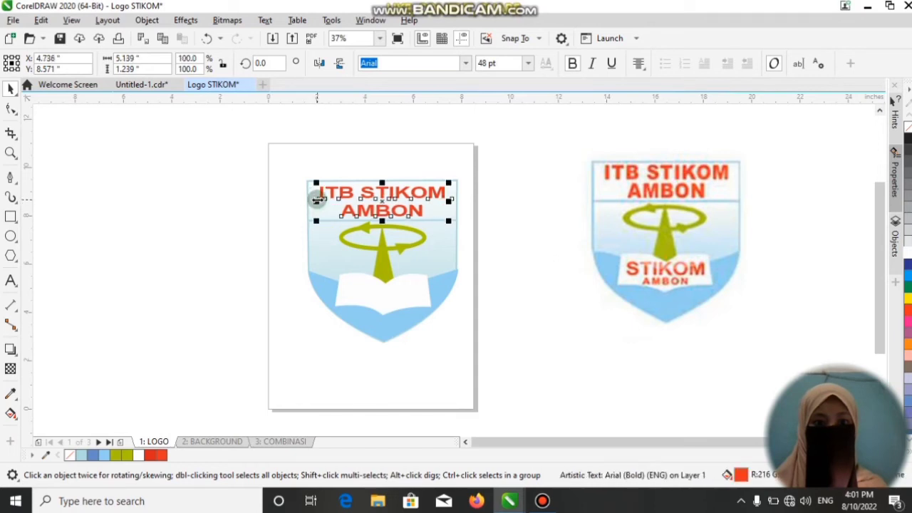
pyautogui.click(528, 238)
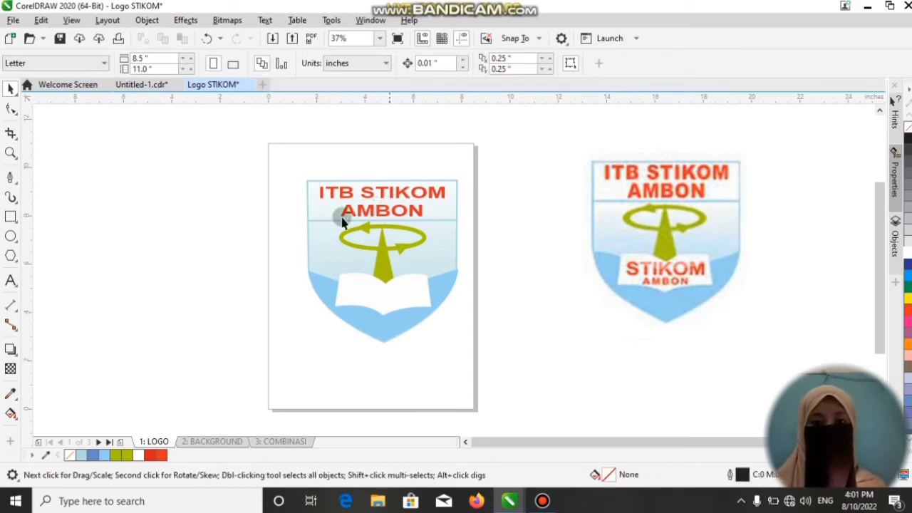
pyautogui.click(357, 193)
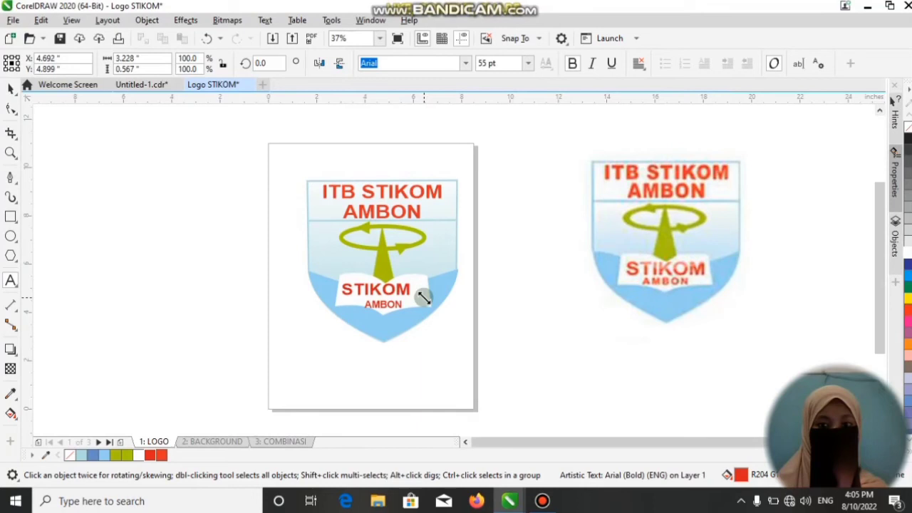
# Adjust the size of the red "STIKOM" lettering on the white book.
pyautogui.moveTo(423, 298); pyautogui.dragTo(408, 282)
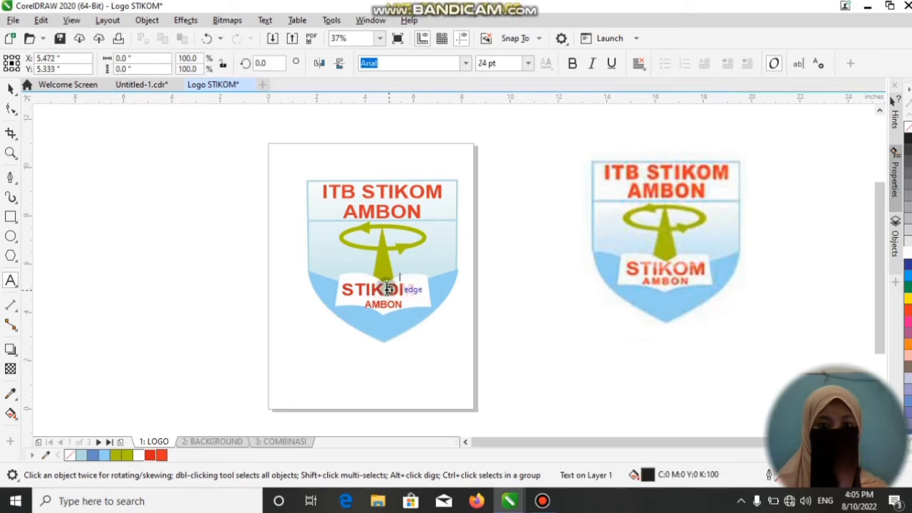
pyautogui.click(385, 286)
pyautogui.click(439, 286)
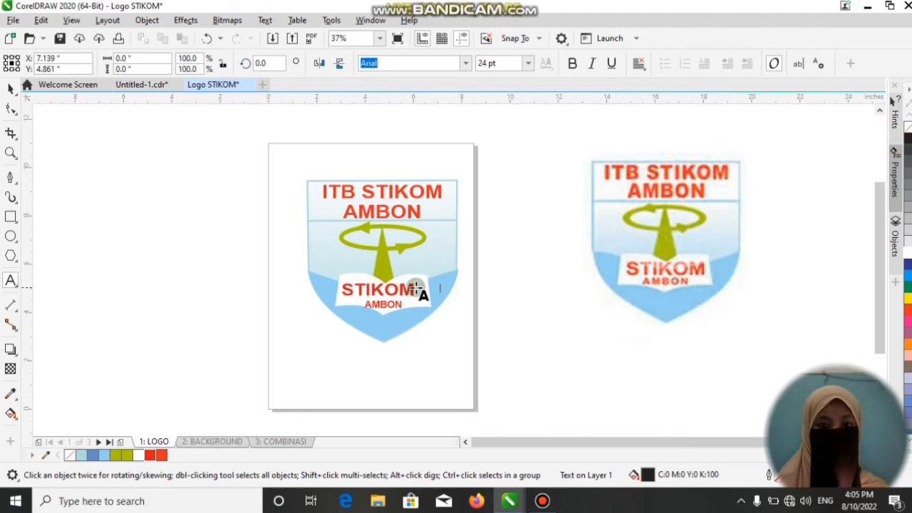
pyautogui.click(417, 289)
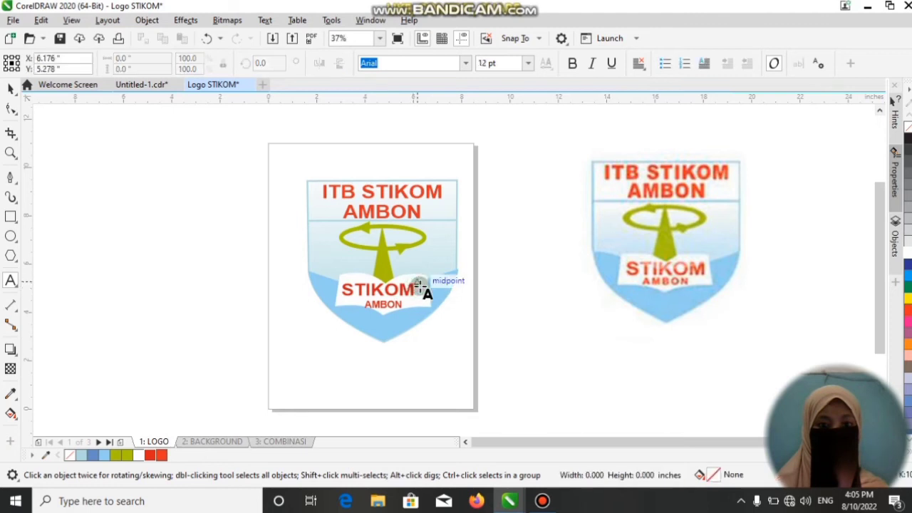
# Centre "STIKOM" and "AMBON" on the white book and widen the small "AMBON" to about 1.75 inches.
pyautogui.click(10, 89)
pyautogui.click(390, 293)
pyautogui.moveTo(392, 286); pyautogui.dragTo(374, 300)
pyautogui.click(386, 303)
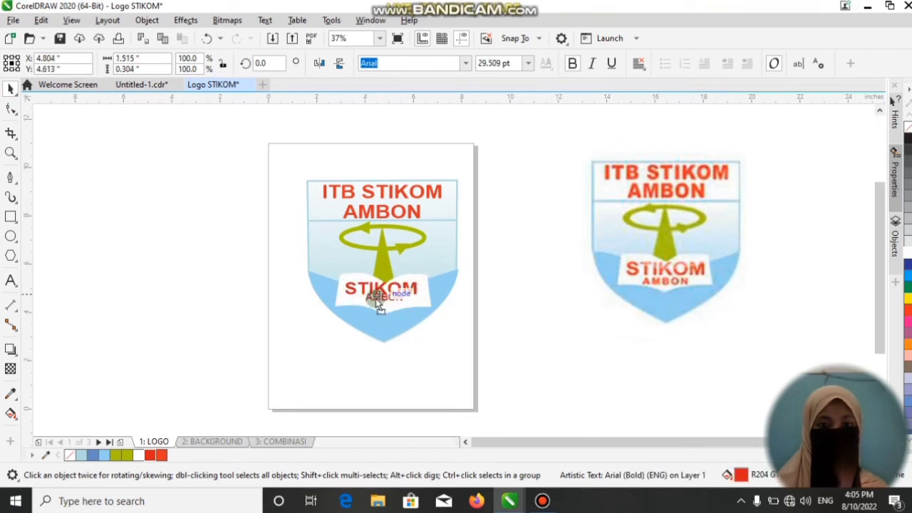
pyautogui.click(374, 300)
pyautogui.click(374, 303)
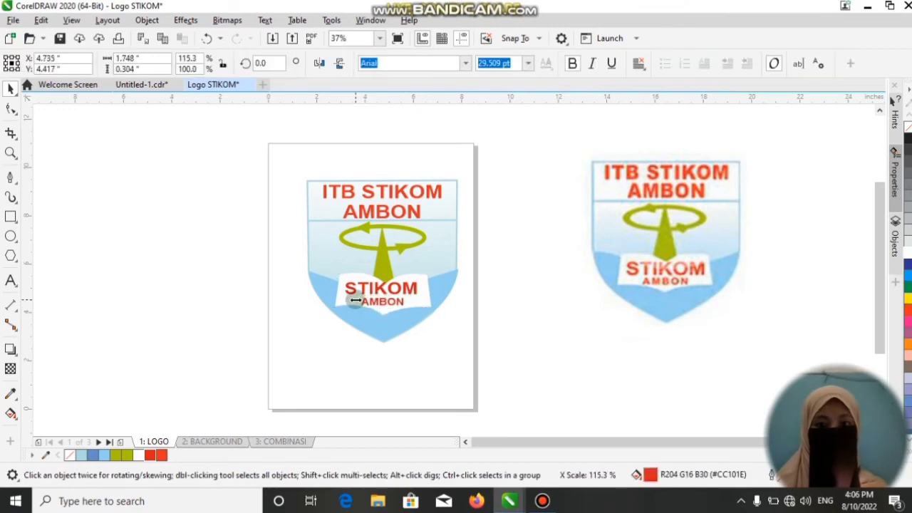
pyautogui.click(505, 342)
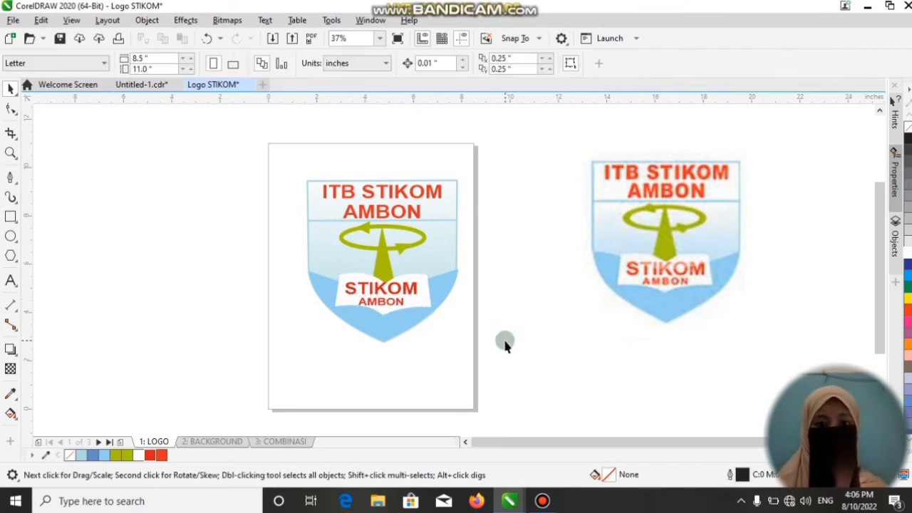
# Group all the pieces and lettering of the finished shield logo into one object.
pyautogui.doubleClick(10, 86)
pyautogui.rightClick(449, 317)
pyautogui.press('Escape')
pyautogui.click(257, 149)
pyautogui.click(333, 326)
pyautogui.moveTo(306, 342); pyautogui.dragTo(283, 361)
# Make the BACKGROUND page landscape and enlarge the oval reference image beside it to about 8.75 by 6.89 inches.
pyautogui.click(211, 442)
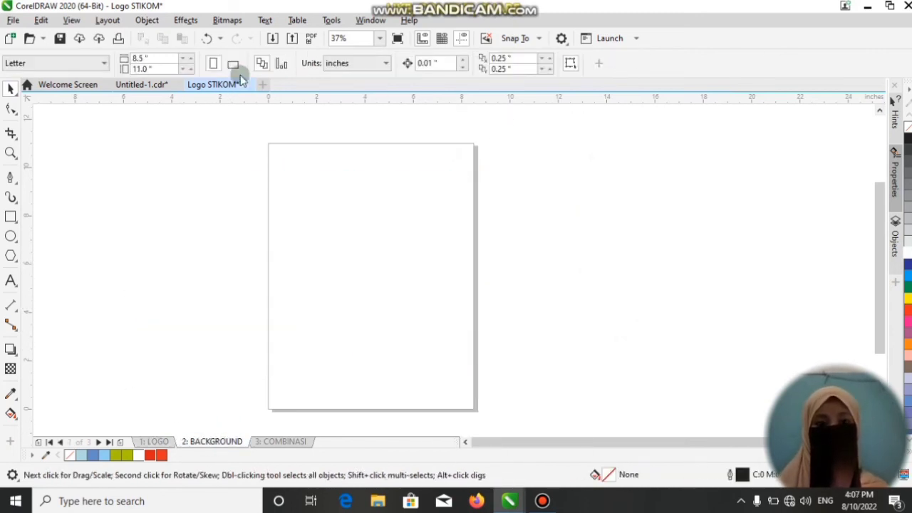
pyautogui.click(233, 63)
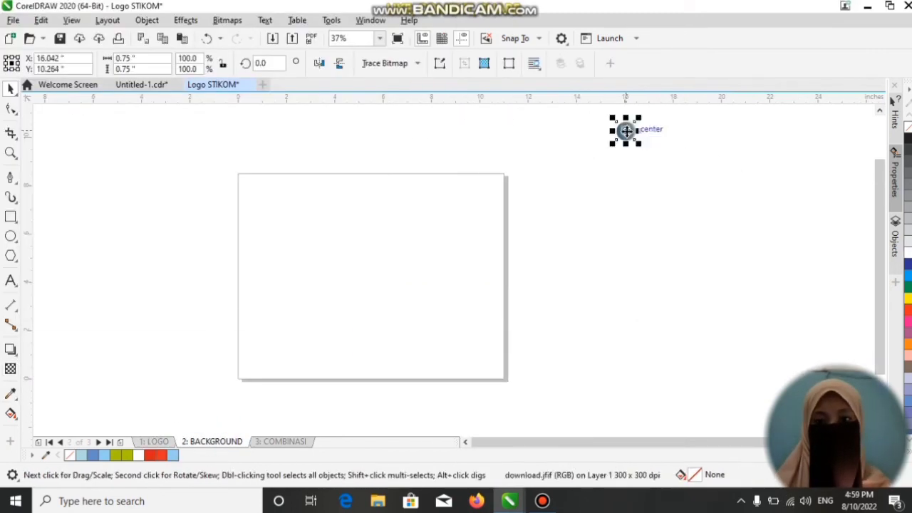
pyautogui.moveTo(648, 142); pyautogui.dragTo(847, 205)
pyautogui.moveTo(682, 208); pyautogui.dragTo(626, 214)
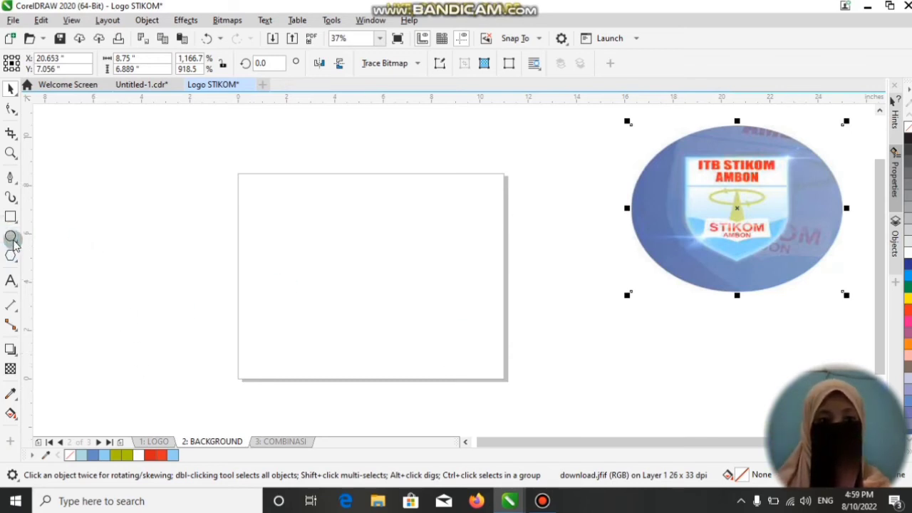
# Copy the grouped logo from the LOGO page onto the BACKGROUND page and place it beside the blank sheet.
pyautogui.click(146, 443)
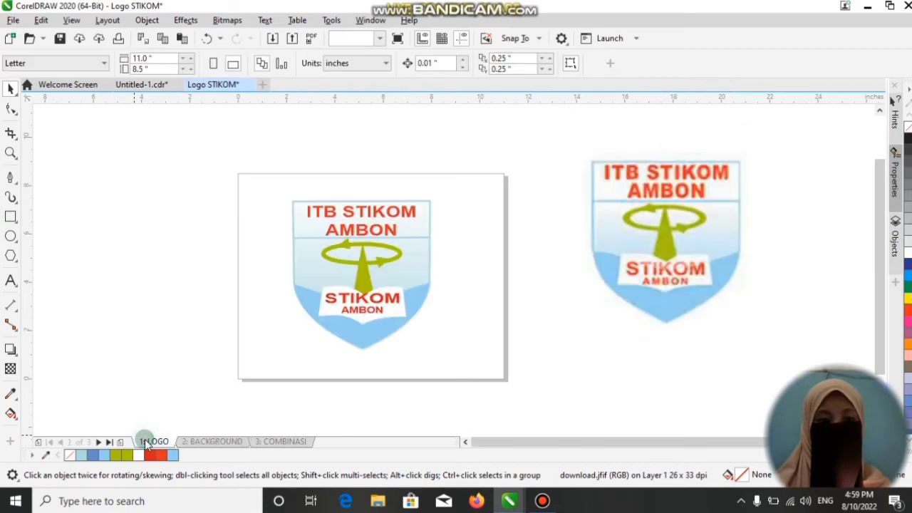
pyautogui.click(351, 255)
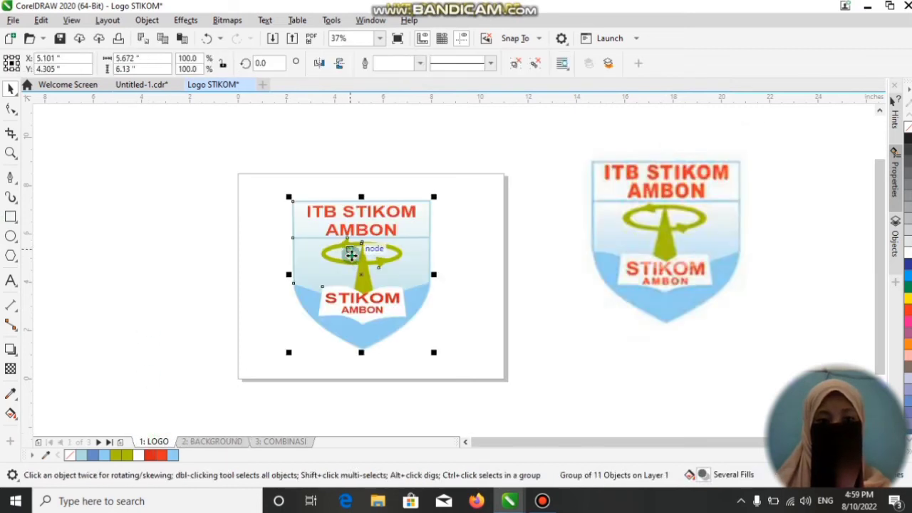
pyautogui.rightClick(351, 255)
pyautogui.click(390, 166)
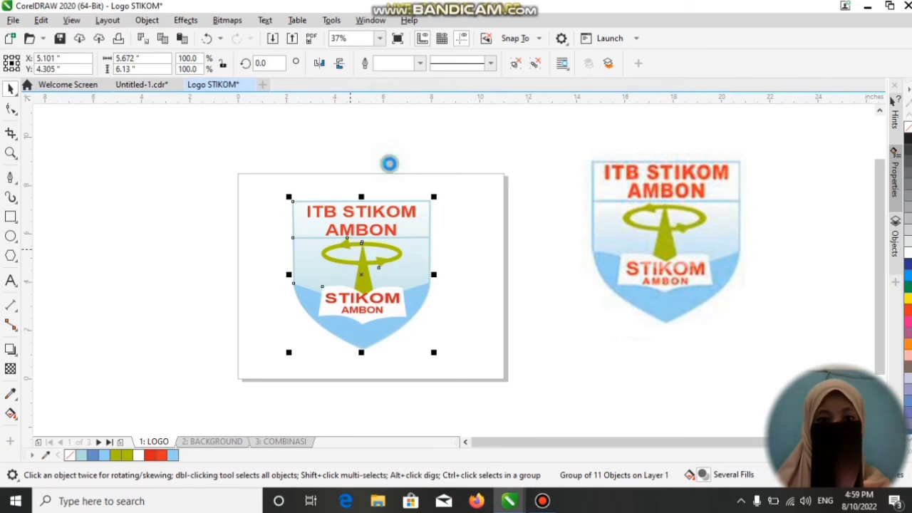
pyautogui.click(218, 443)
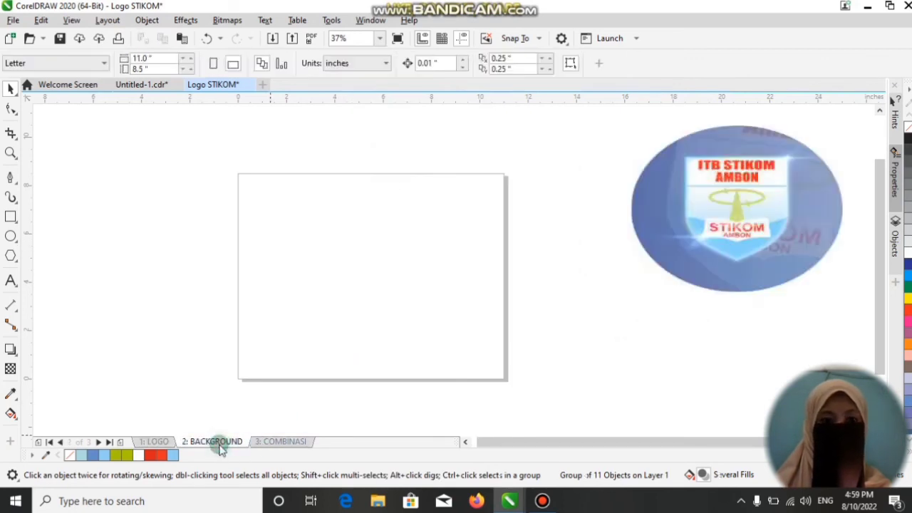
pyautogui.rightClick(114, 189)
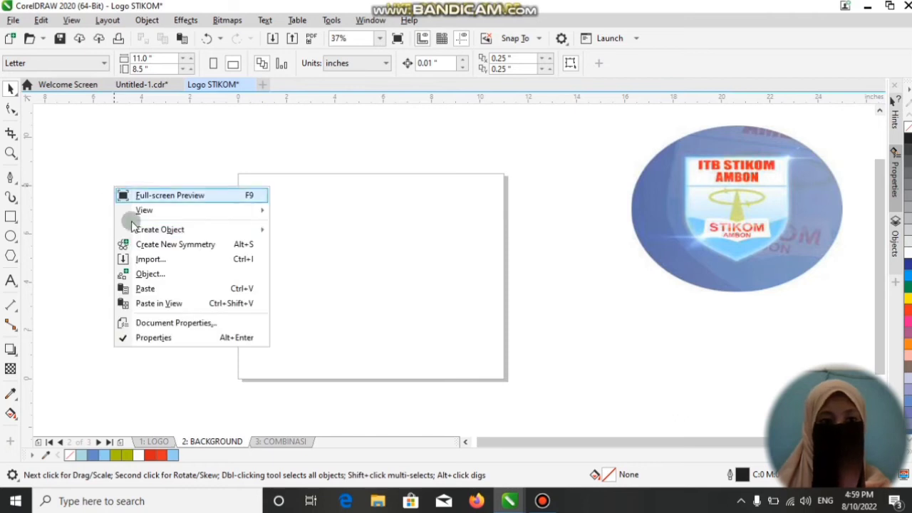
pyautogui.click(144, 287)
pyautogui.moveTo(323, 223); pyautogui.dragTo(122, 203)
pyautogui.moveTo(145, 283); pyautogui.dragTo(145, 284)
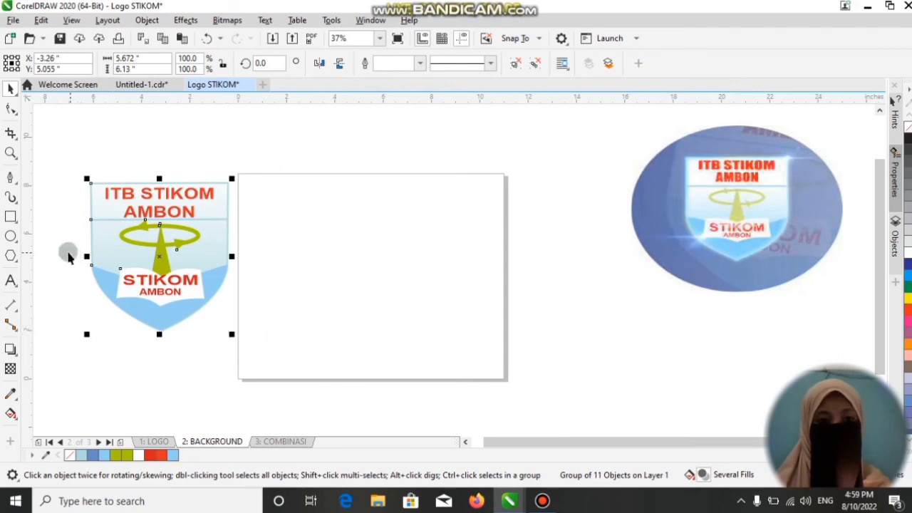
pyautogui.click(75, 316)
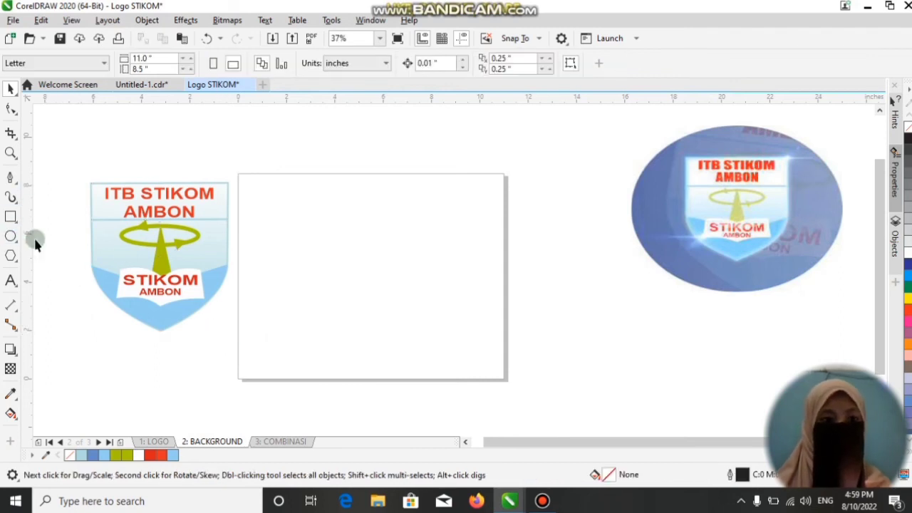
# Draw an ellipse about 6.56 by 5.5 inches on the sheet and move a duplicate of it below the reference oval.
pyautogui.click(11, 236)
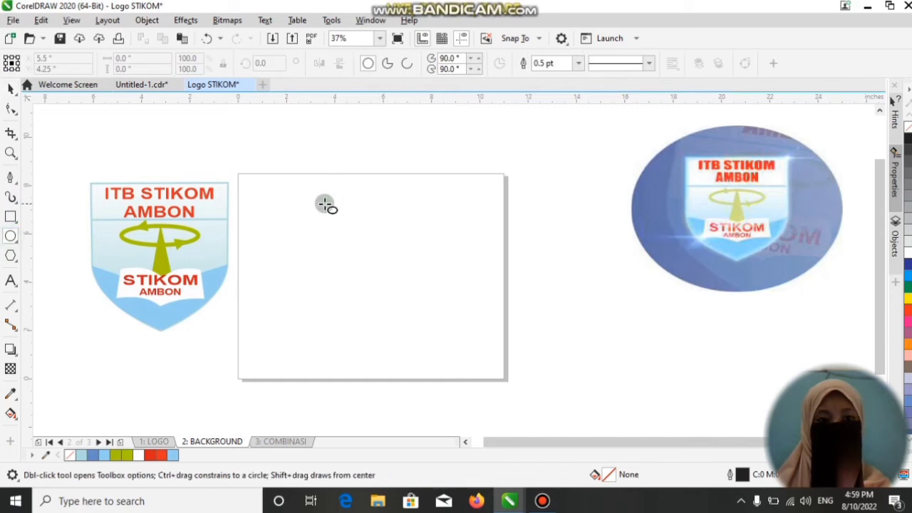
pyautogui.moveTo(320, 203); pyautogui.dragTo(479, 335)
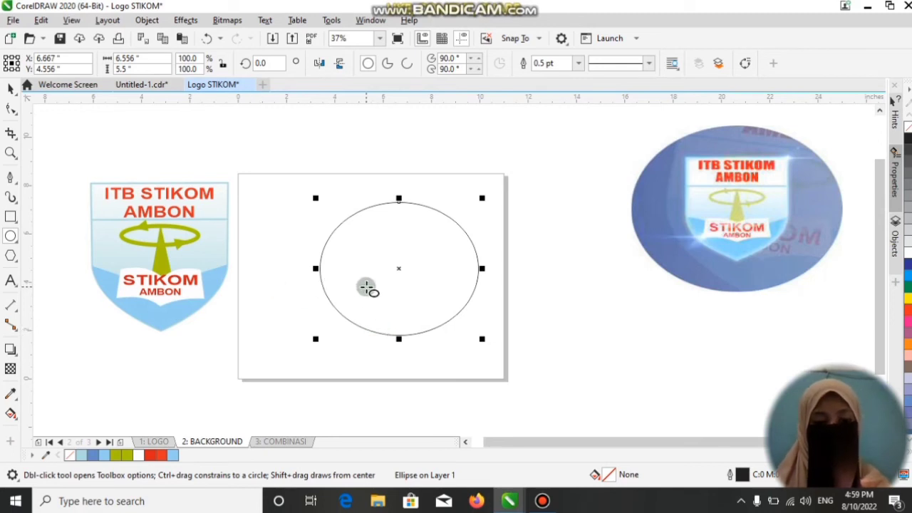
pyautogui.hotkey('ctrl', 'd')
pyautogui.moveTo(375, 265); pyautogui.dragTo(618, 350)
pyautogui.hotkey('ctrl', 'z')
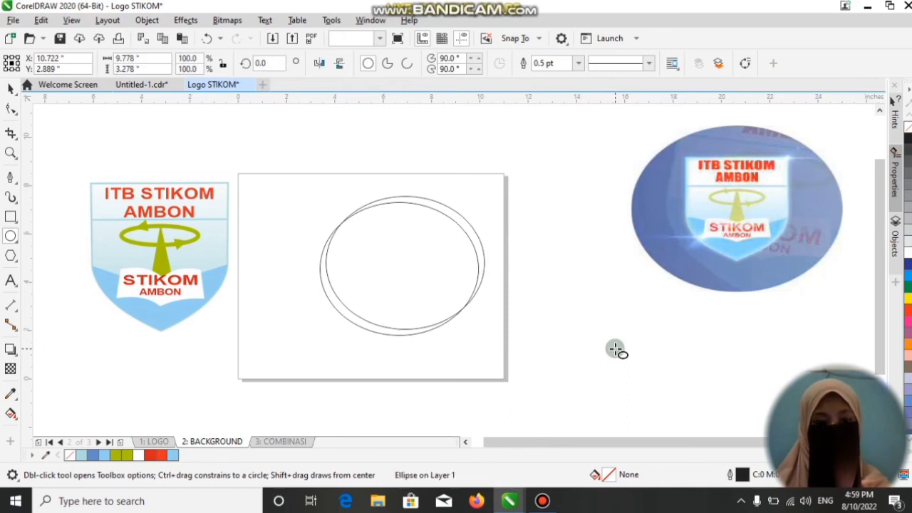
pyautogui.press('space')
pyautogui.moveTo(426, 216); pyautogui.dragTo(612, 300)
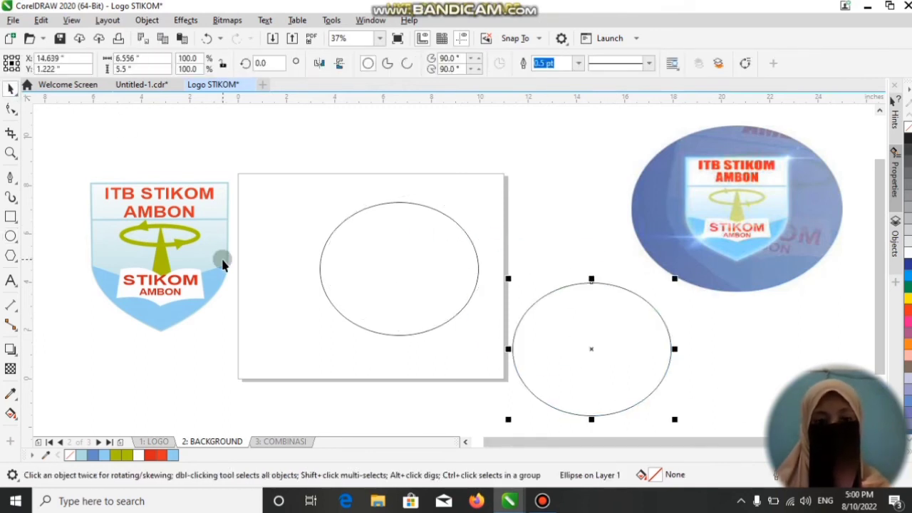
# Tilt the logo copy to about 343.4 degrees and scale it up to about 6.81 by 7.11 inches.
pyautogui.click(164, 257)
pyautogui.moveTo(141, 244); pyautogui.dragTo(214, 257)
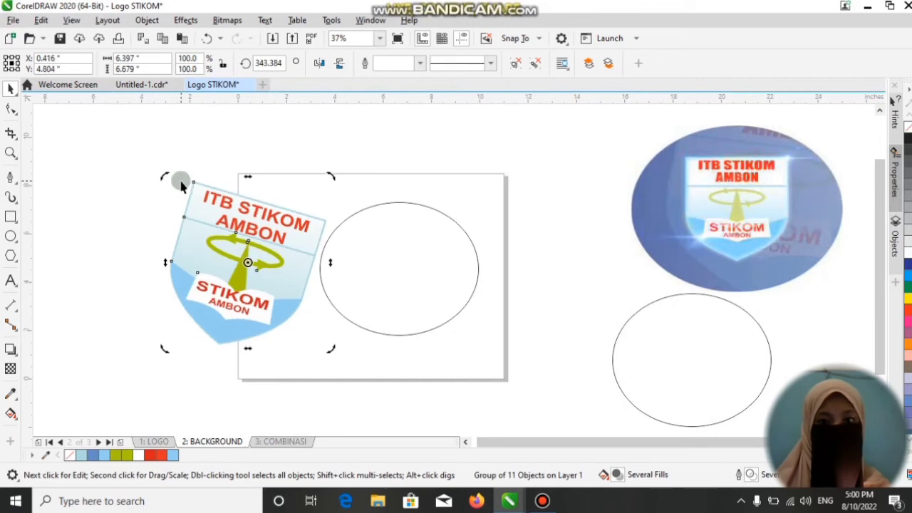
pyautogui.moveTo(330, 352); pyautogui.dragTo(338, 357)
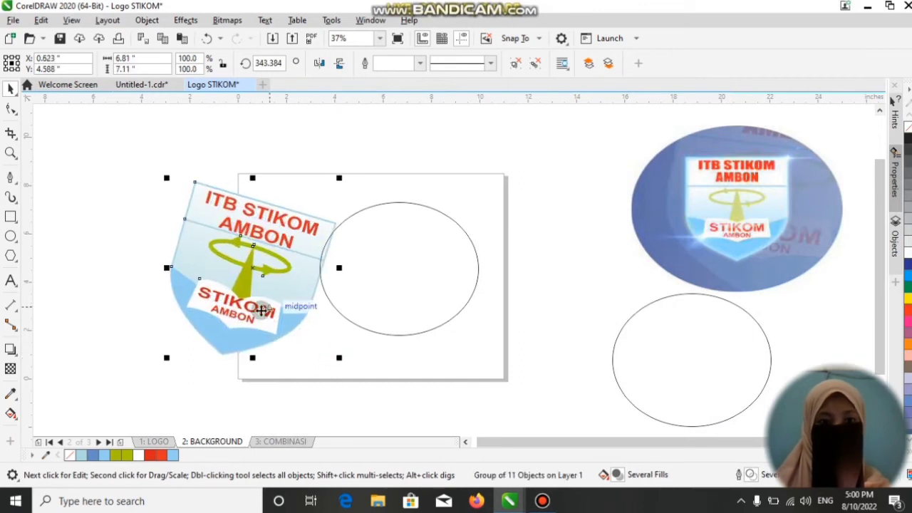
# PowerClip the tilted logo inside the ellipse on the sheet.
pyautogui.rightClick(286, 292)
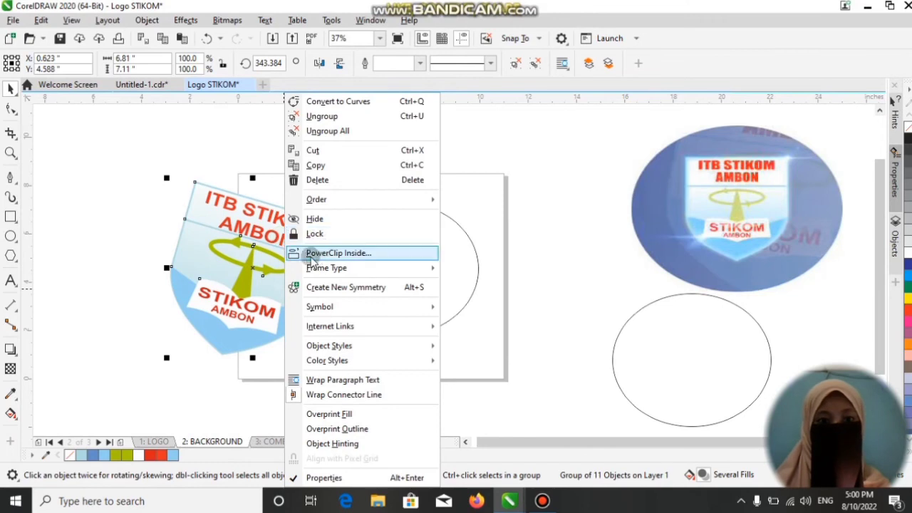
pyautogui.click(332, 255)
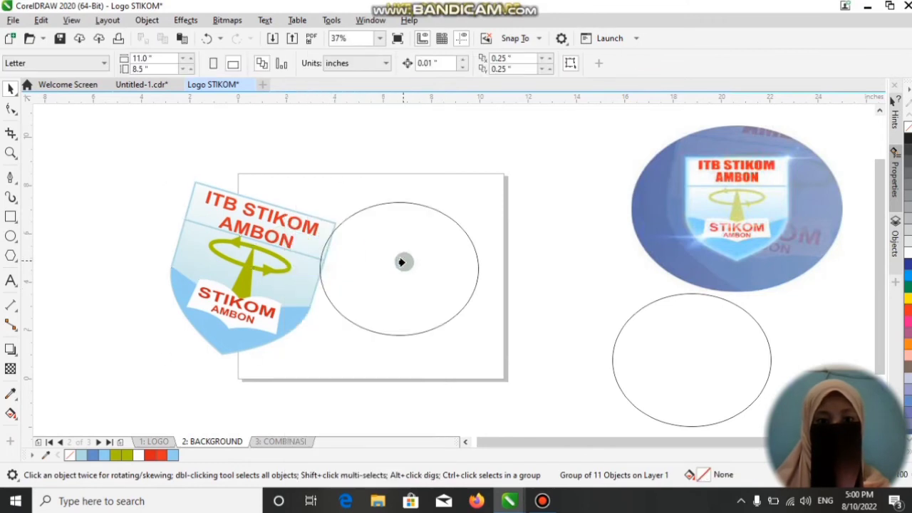
pyautogui.click(401, 263)
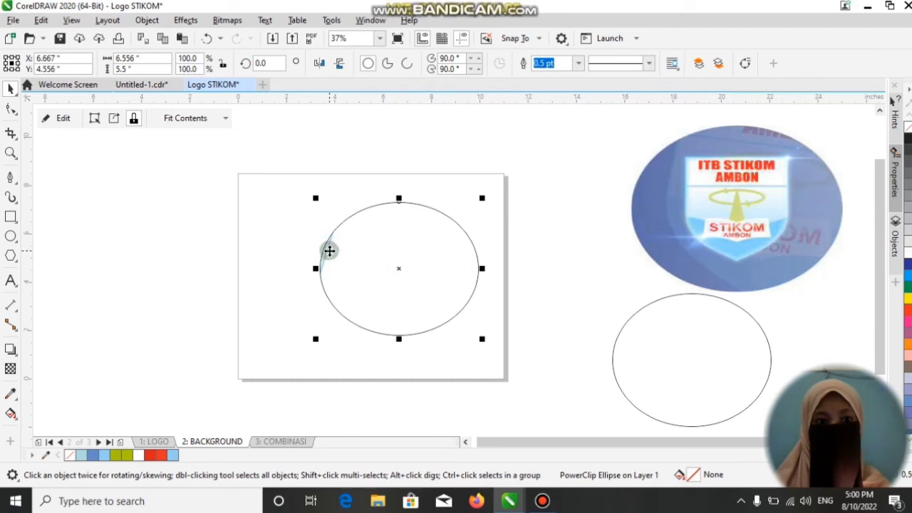
# Edit the PowerClip contents: scale the logo to about 7.85 by 8.33 inches, rotate it to about 339.4 degrees and reposition it inside the ellipse.
pyautogui.keyDown('ctrl'); pyautogui.click(329, 250); pyautogui.keyUp('ctrl')
pyautogui.moveTo(285, 253)
pyautogui.mouseDown()
pyautogui.moveTo(489, 253)
pyautogui.moveTo(460, 249)
pyautogui.moveTo(464, 242)
pyautogui.mouseUp()
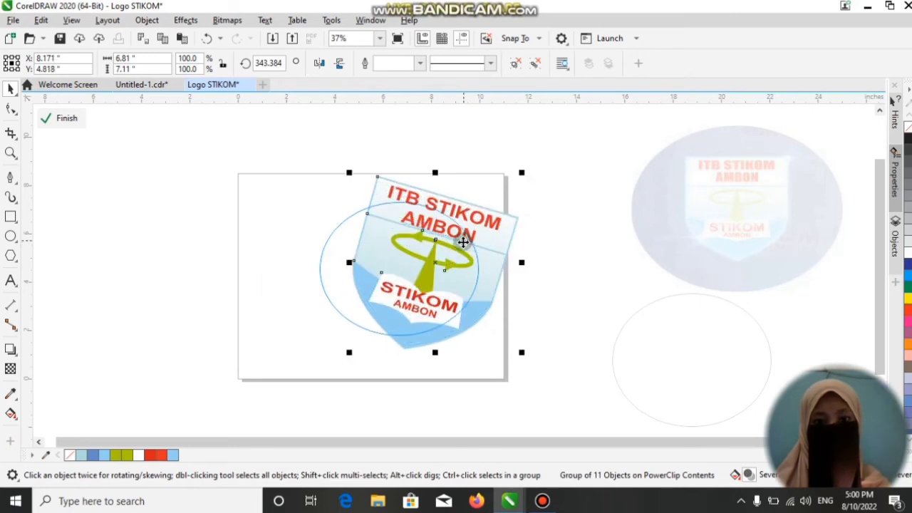
pyautogui.moveTo(521, 352); pyautogui.dragTo(542, 371)
pyautogui.moveTo(387, 271); pyautogui.dragTo(372, 245)
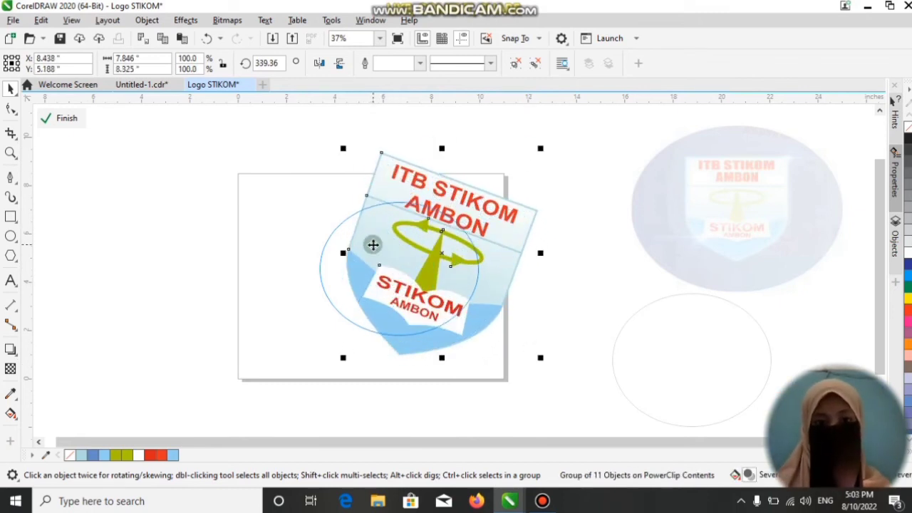
pyautogui.click(66, 118)
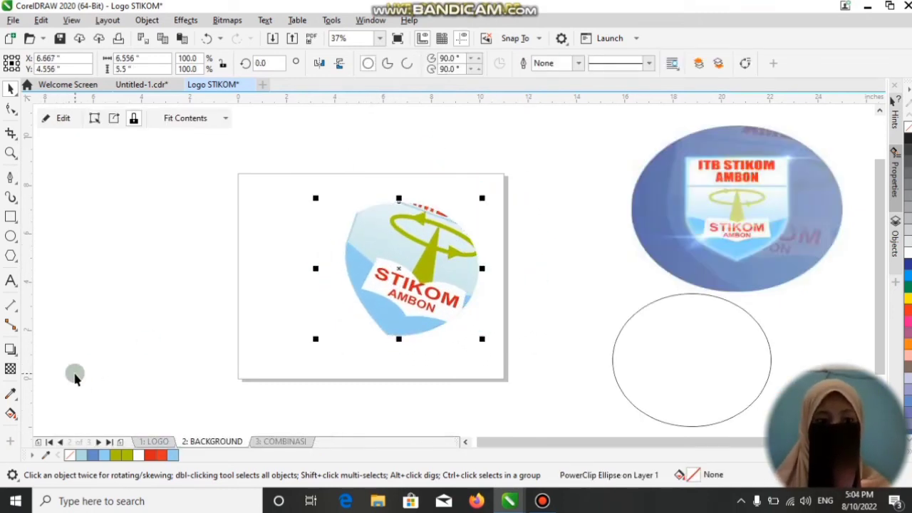
# Sample the dark blue (#6471A8) from the reference oval and fill both the clipped ellipse and its duplicate with it.
pyautogui.click(12, 393)
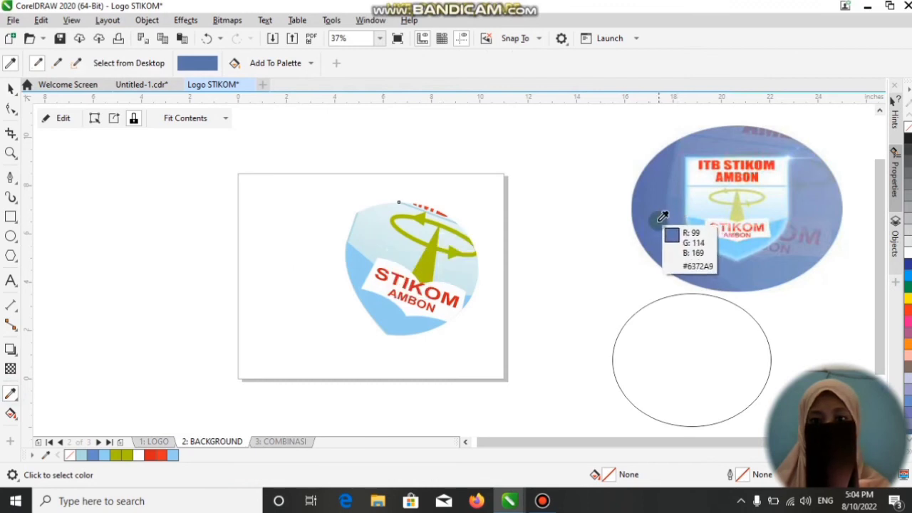
pyautogui.click(649, 203)
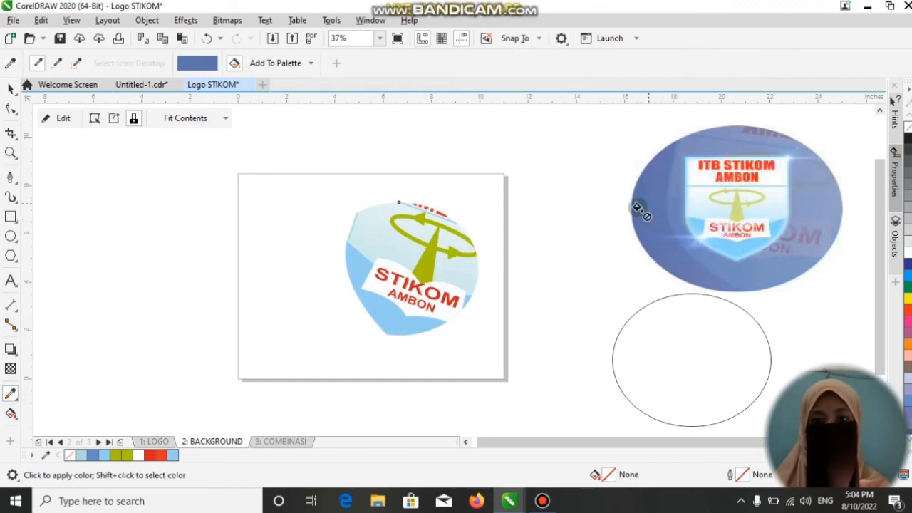
pyautogui.click(336, 289)
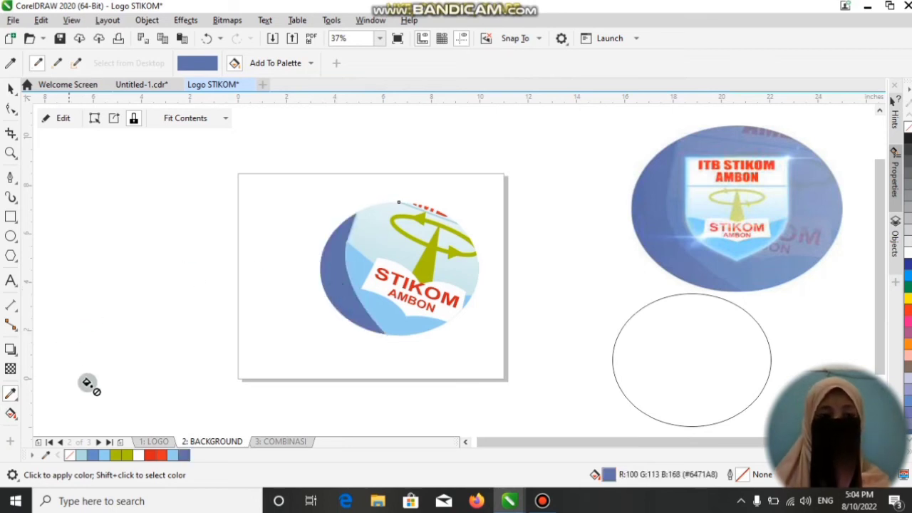
pyautogui.click(659, 360)
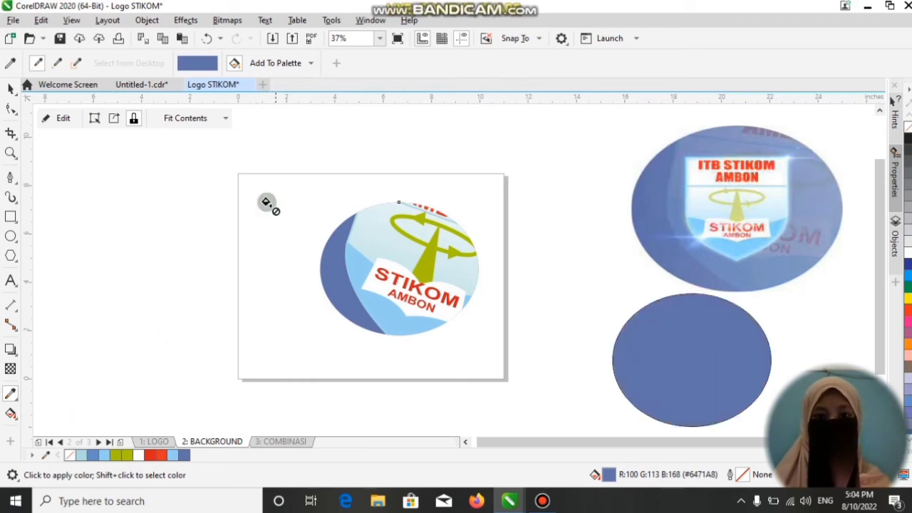
# Set the outline of both ellipses to None and move the plain blue duplicate over the clipped logo ellipse.
pyautogui.click(10, 88)
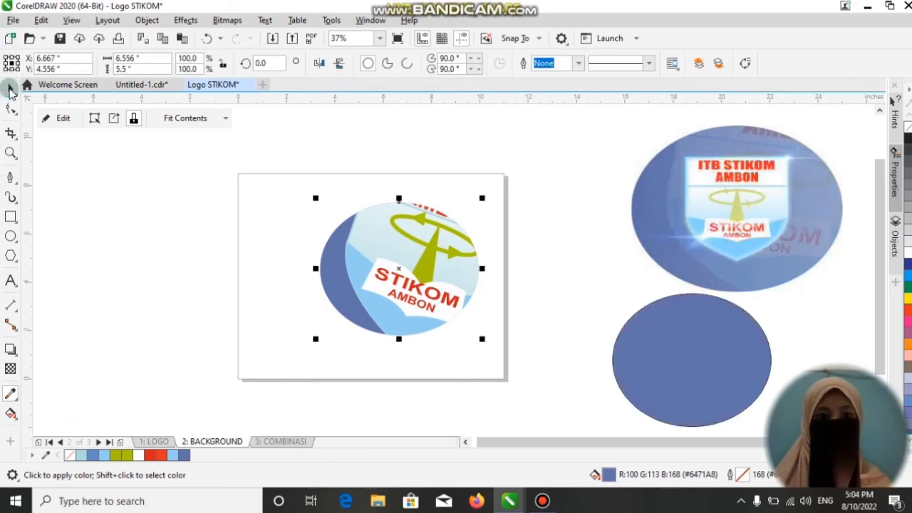
pyautogui.click(579, 64)
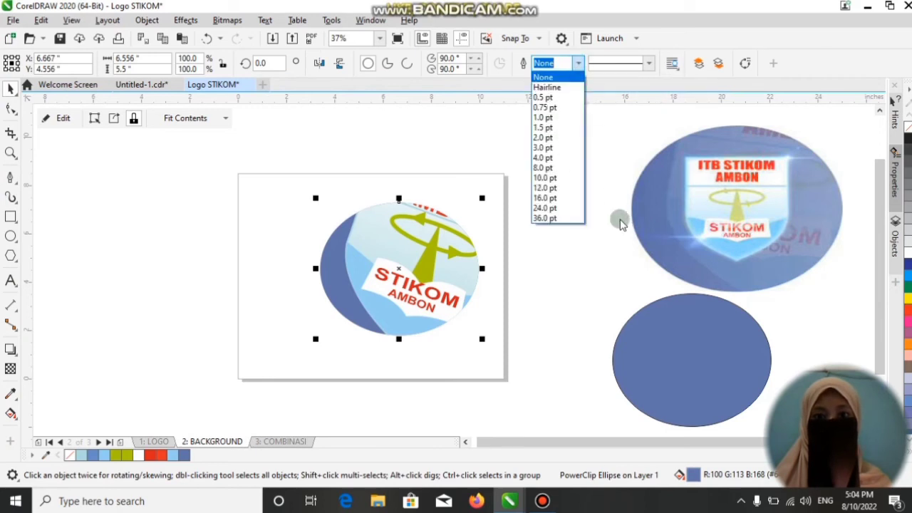
pyautogui.click(560, 84)
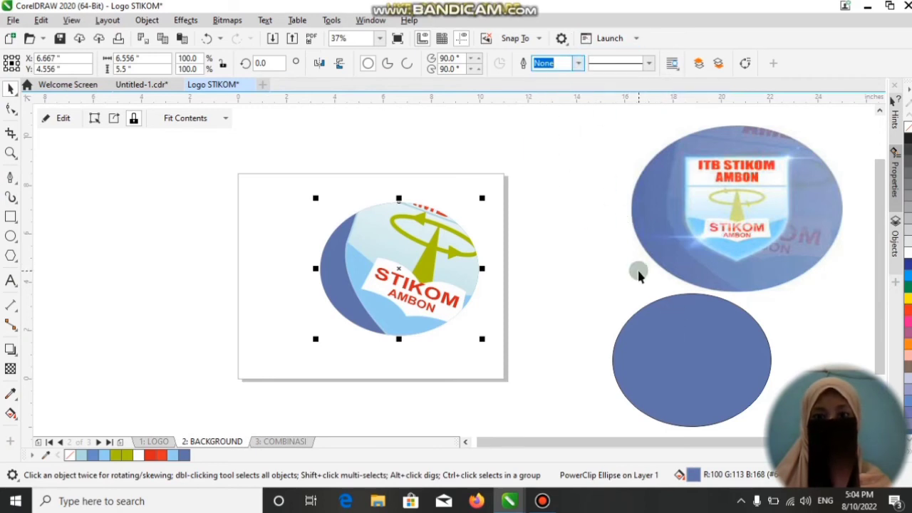
pyautogui.click(670, 358)
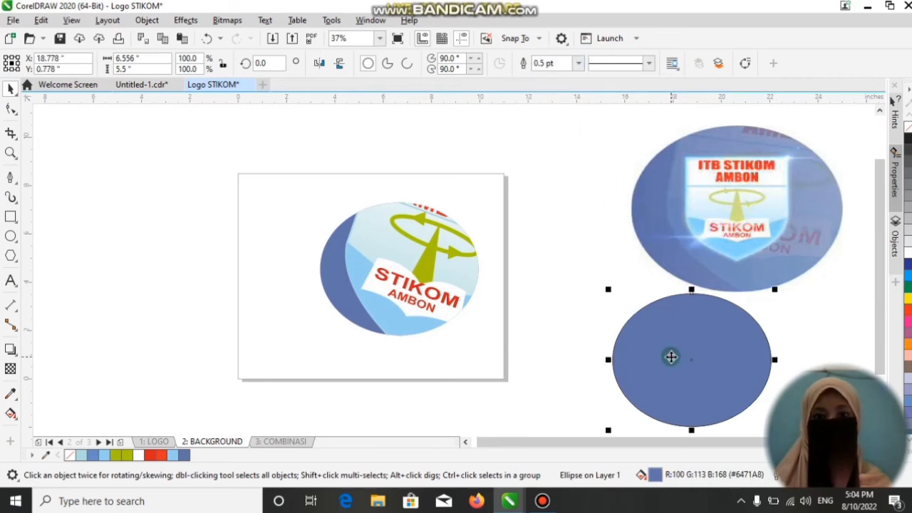
pyautogui.click(579, 63)
pyautogui.click(554, 77)
pyautogui.moveTo(665, 332); pyautogui.dragTo(376, 243)
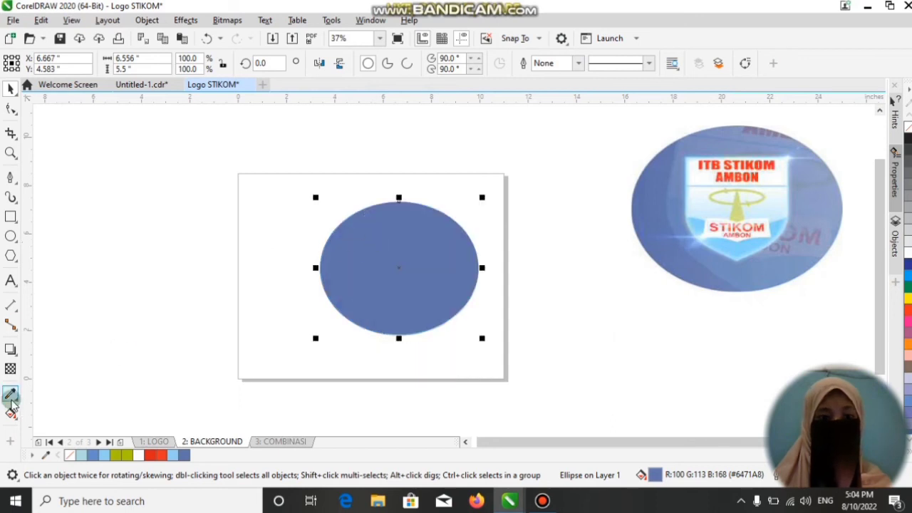
# Apply a uniform transparency of 23 to the plain blue ellipse covering the clipped logo.
pyautogui.click(11, 371)
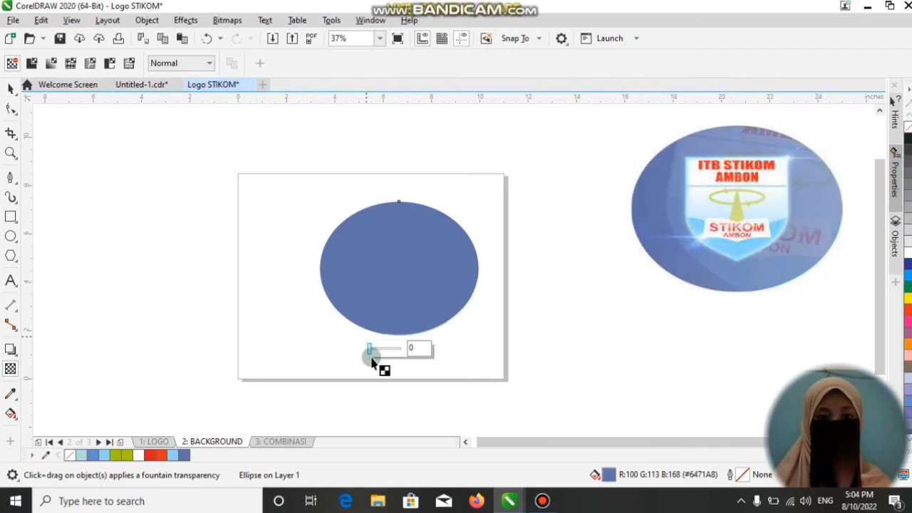
pyautogui.click(420, 348)
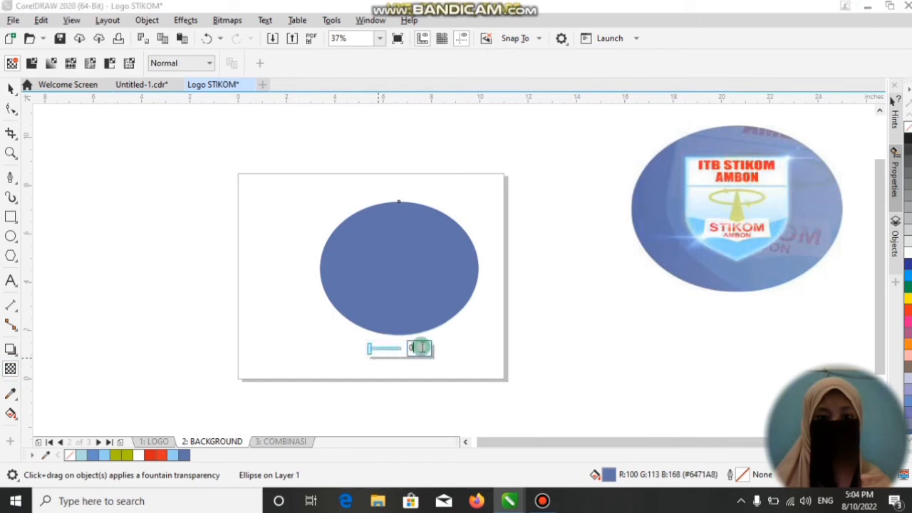
pyautogui.press('BackSpace')
pyautogui.write('23')
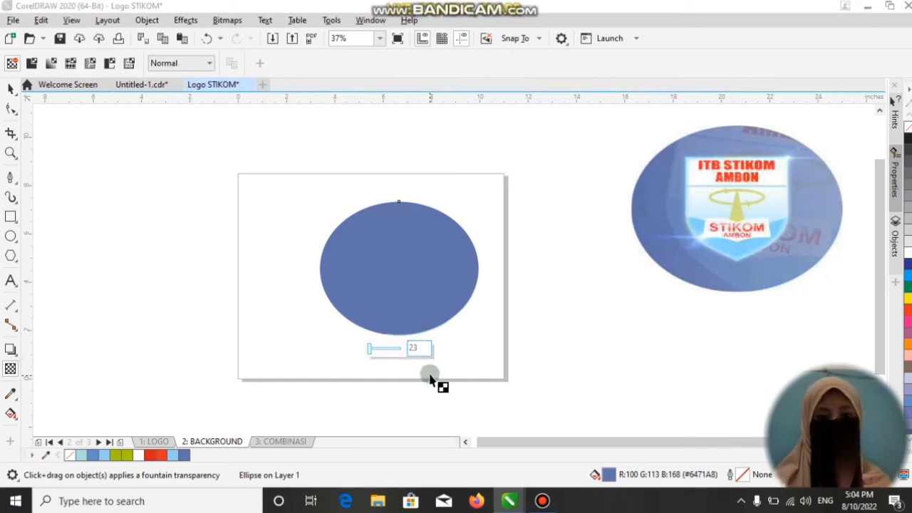
pyautogui.press('Return')
pyautogui.press('Escape')
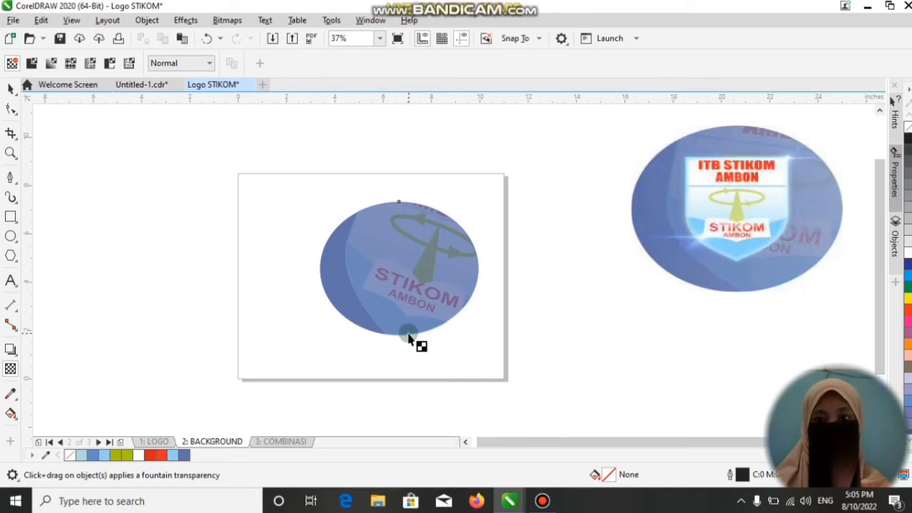
# Copy the grouped oval background from the BACKGROUND page onto the COMBINASI page and place it beside the blank sheet.
pyautogui.click(11, 87)
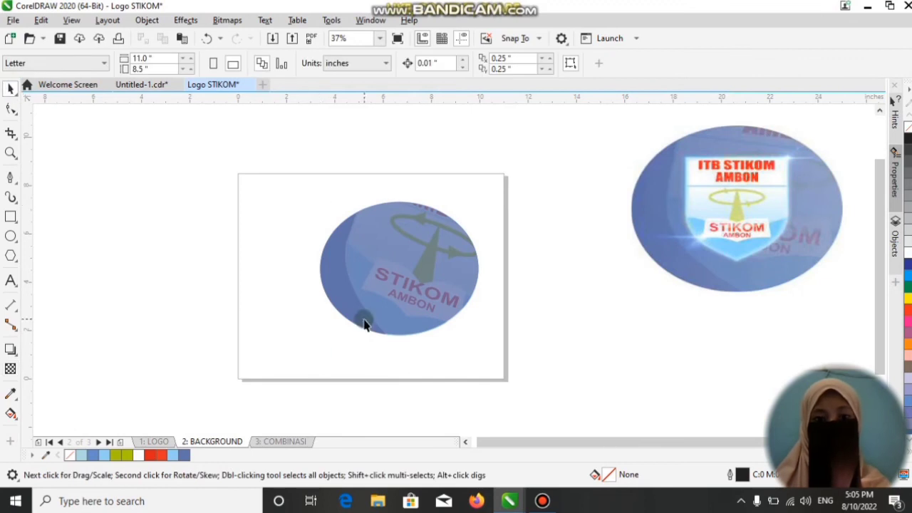
pyautogui.click(434, 245)
pyautogui.click(254, 442)
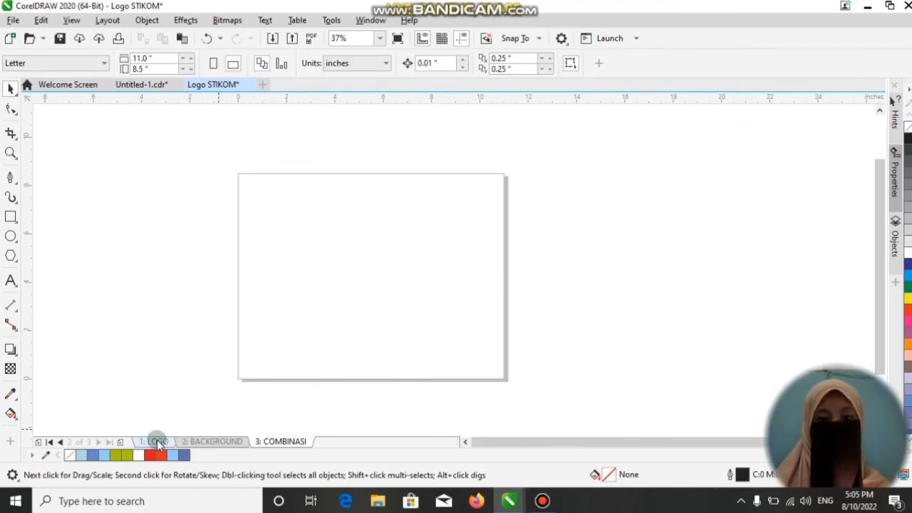
pyautogui.click(194, 444)
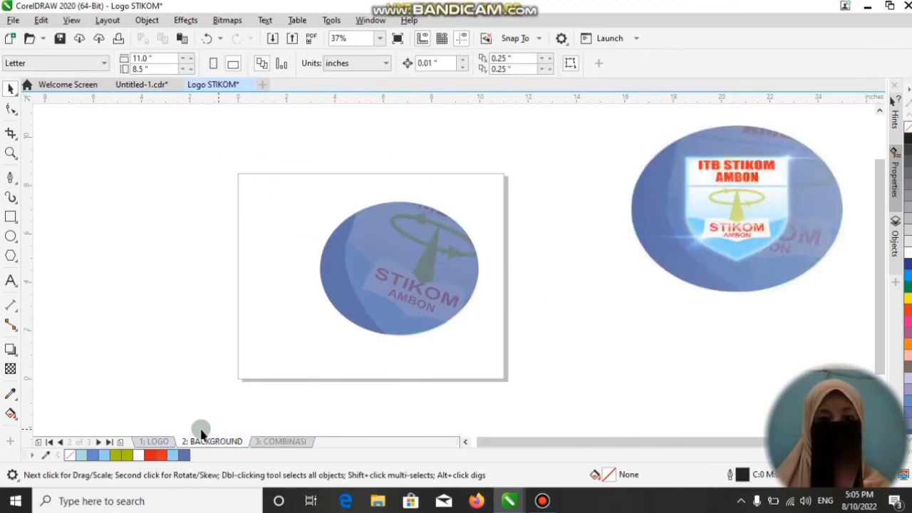
pyautogui.click(368, 302)
pyautogui.rightClick(368, 302)
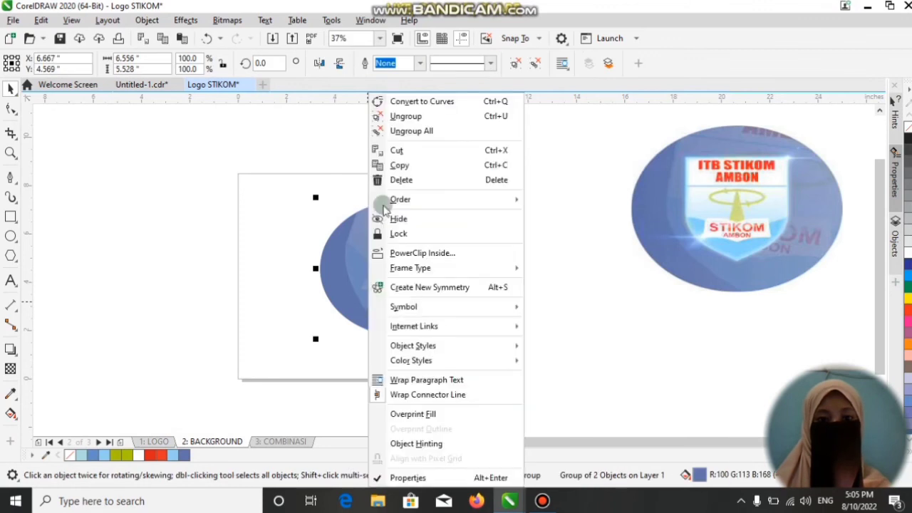
pyautogui.click(399, 165)
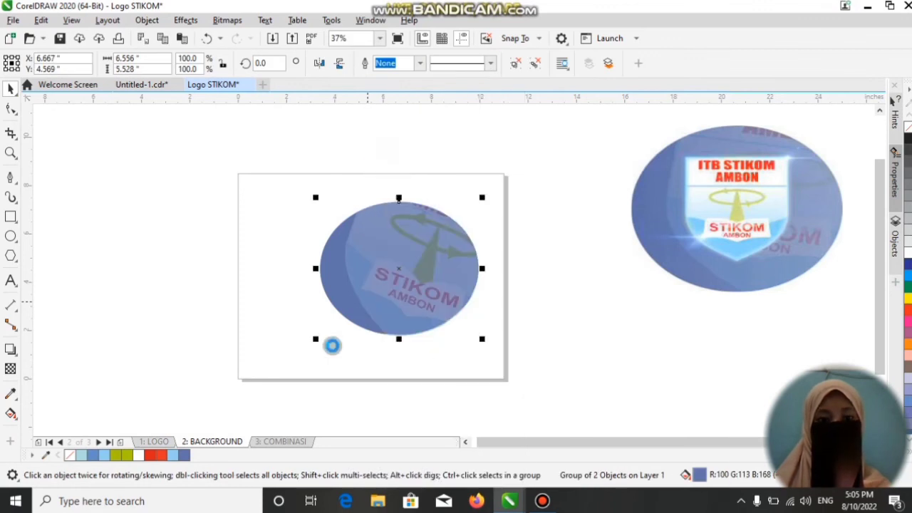
pyautogui.click(284, 442)
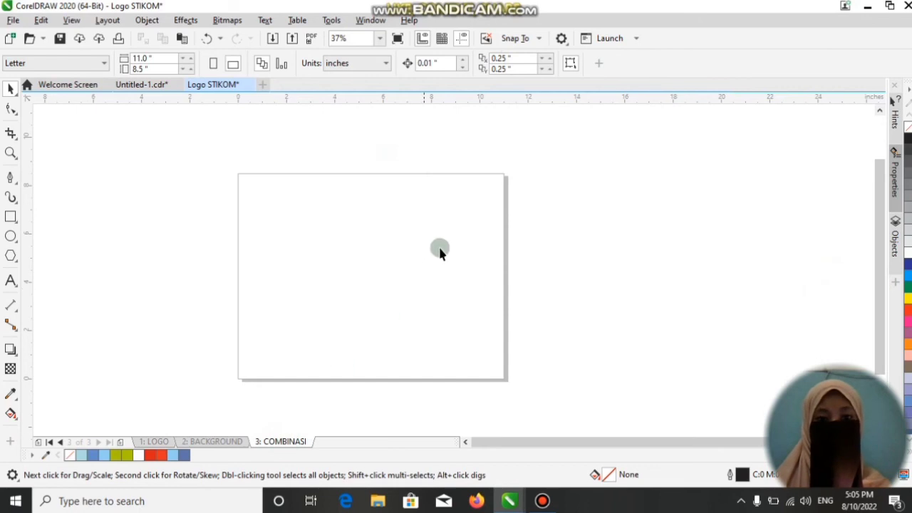
pyautogui.rightClick(540, 204)
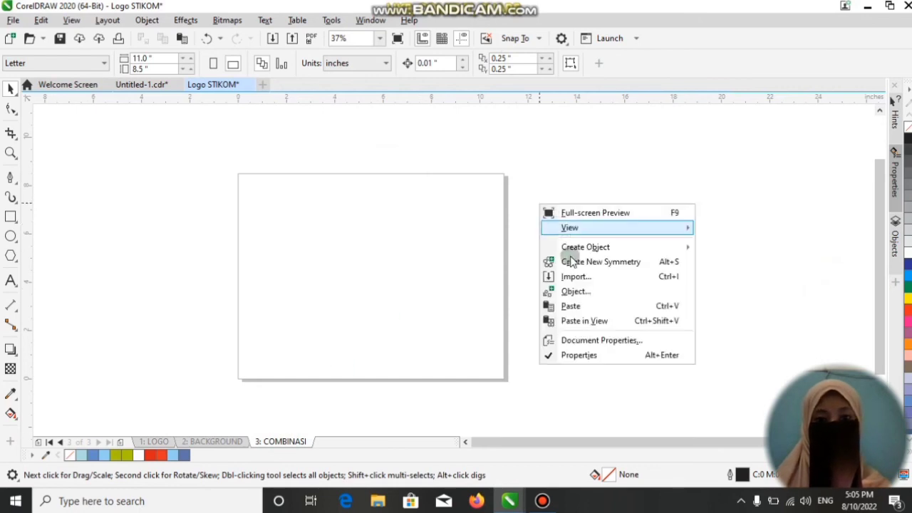
pyautogui.click(571, 306)
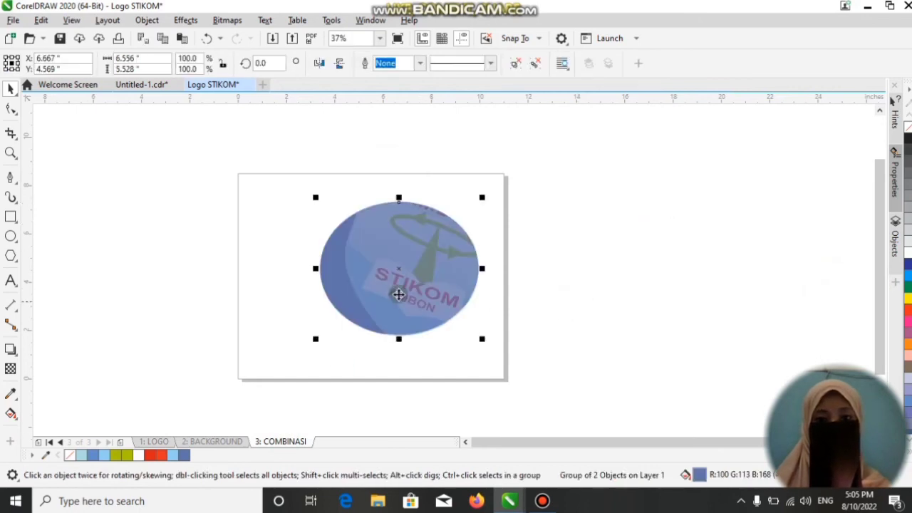
pyautogui.moveTo(404, 249); pyautogui.dragTo(591, 235)
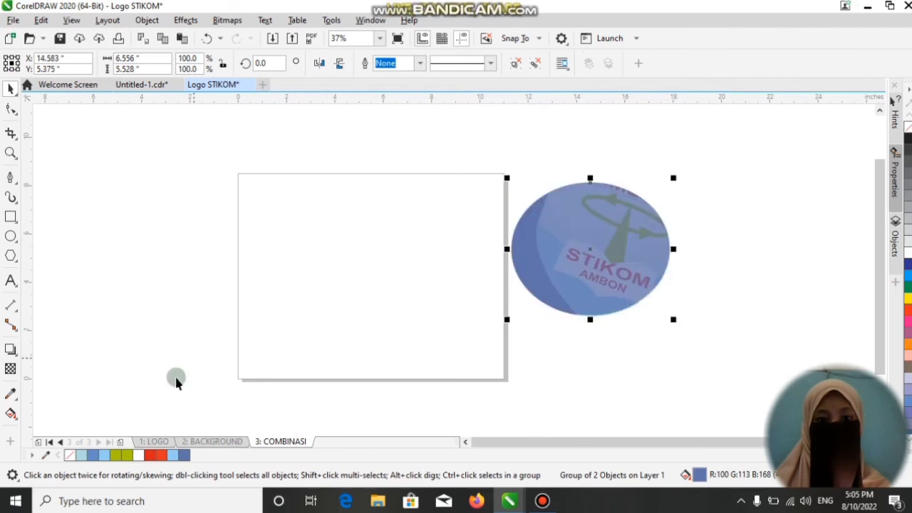
# Copy the grouped shield logo from the LOGO page onto the COMBINASI page and shift it toward the sheet's upper edge.
pyautogui.click(144, 443)
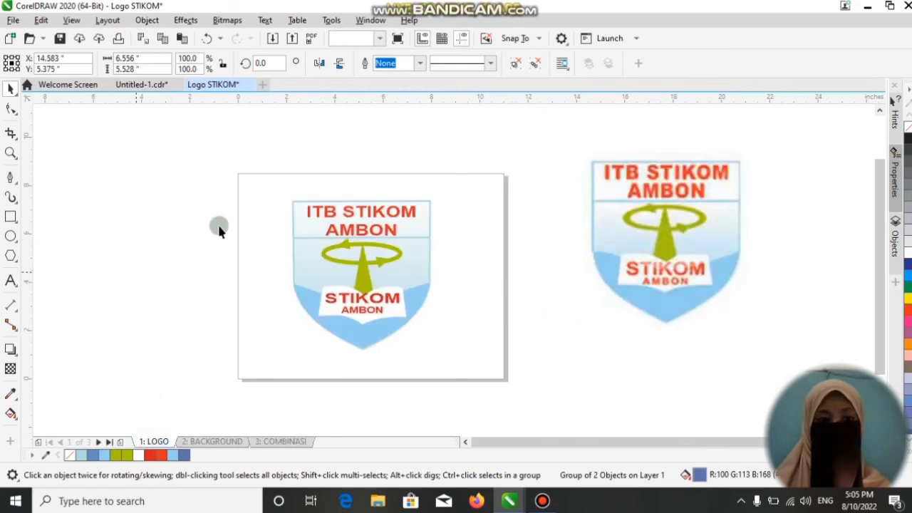
pyautogui.click(347, 258)
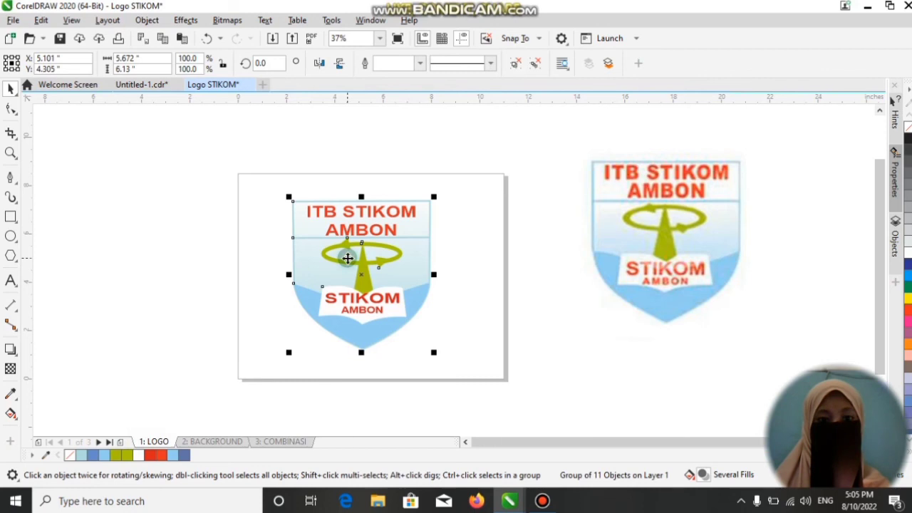
pyautogui.rightClick(347, 258)
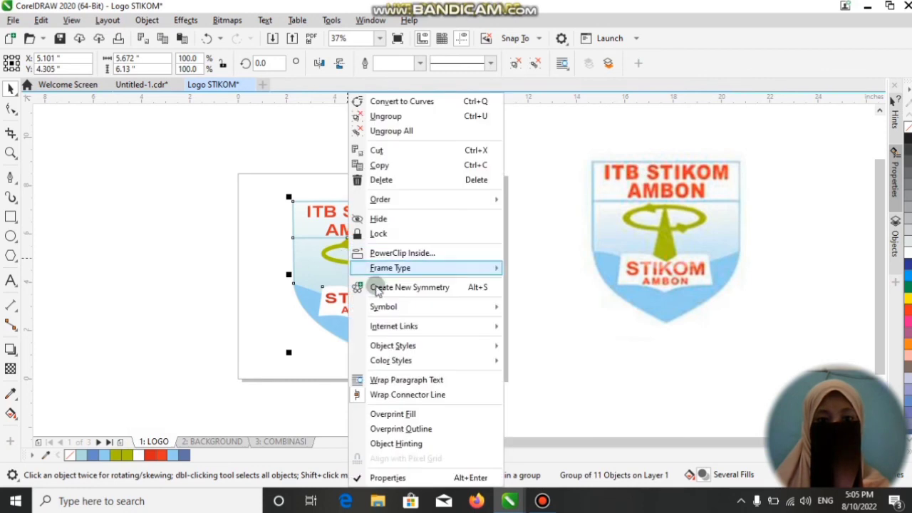
pyautogui.click(379, 166)
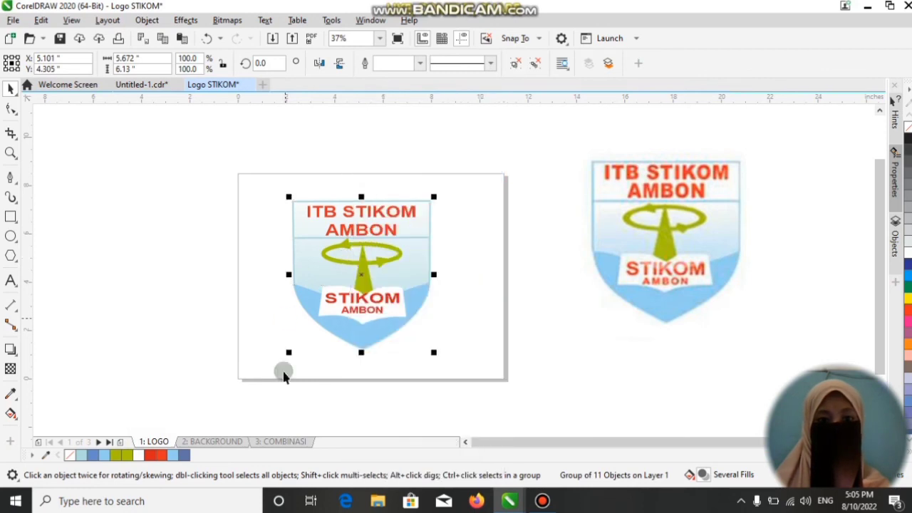
pyautogui.click(269, 443)
pyautogui.rightClick(282, 244)
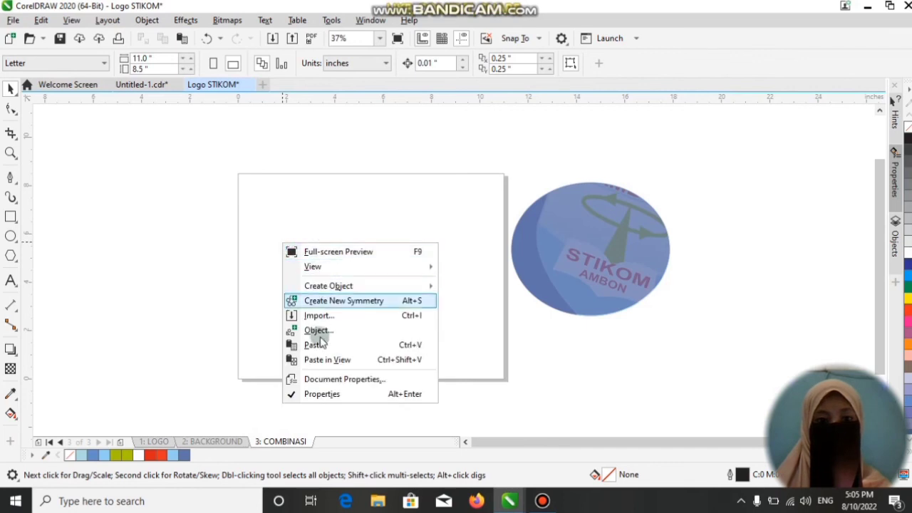
pyautogui.click(319, 345)
pyautogui.moveTo(347, 273); pyautogui.dragTo(336, 245)
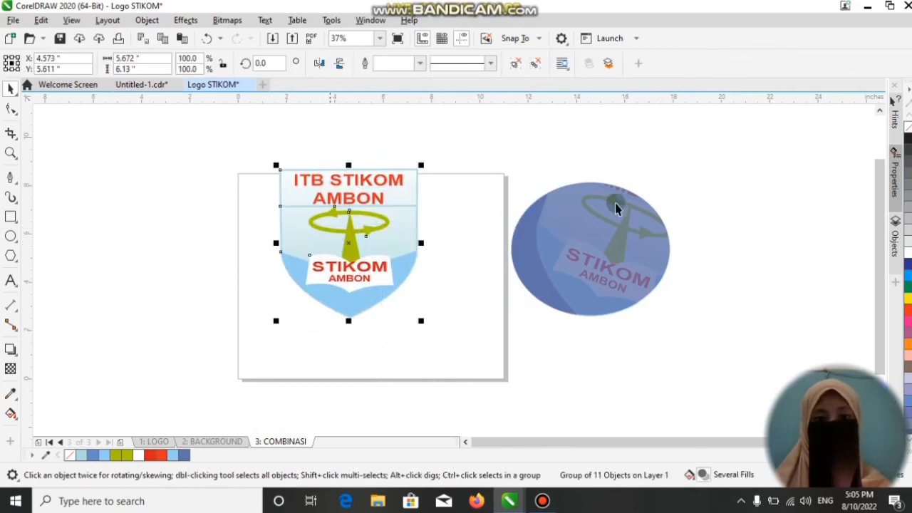
pyautogui.click(463, 305)
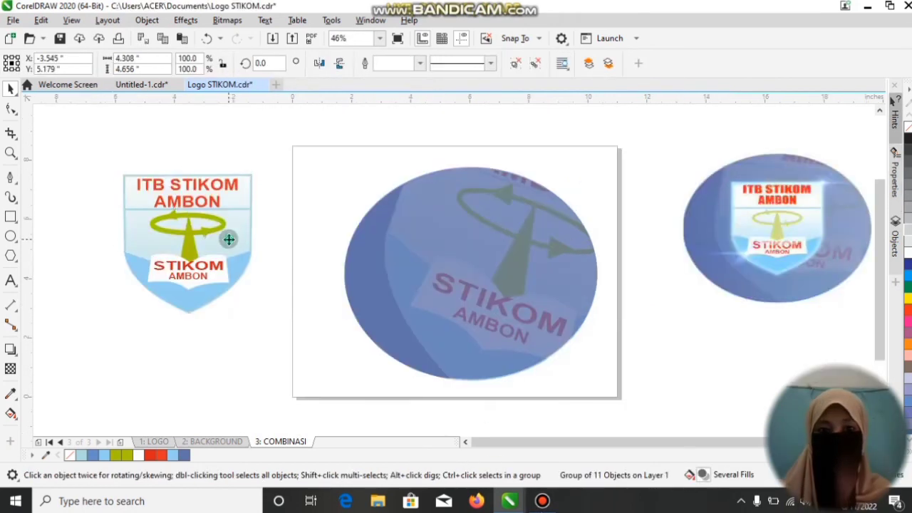
# Move the upright shield logo onto the middle of the oval background on the sheet, following the reference image.
pyautogui.click(270, 242)
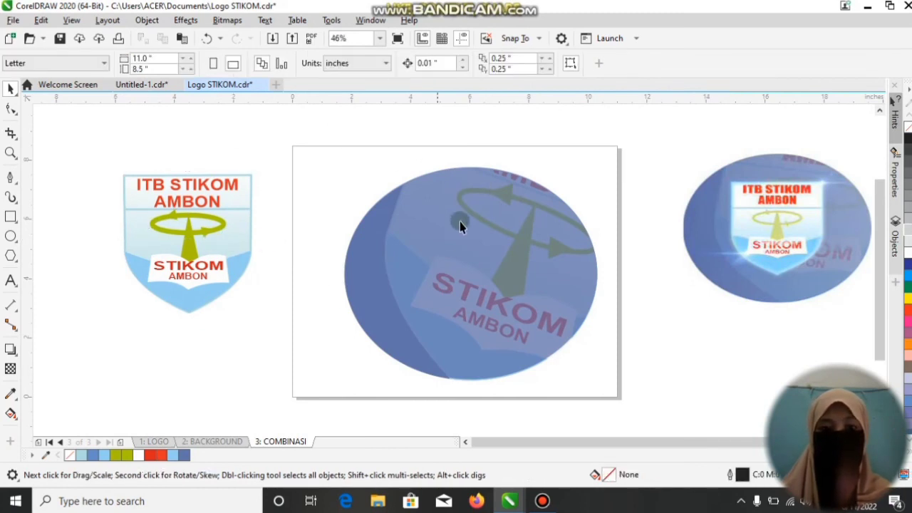
pyautogui.click(147, 218)
pyautogui.click(767, 263)
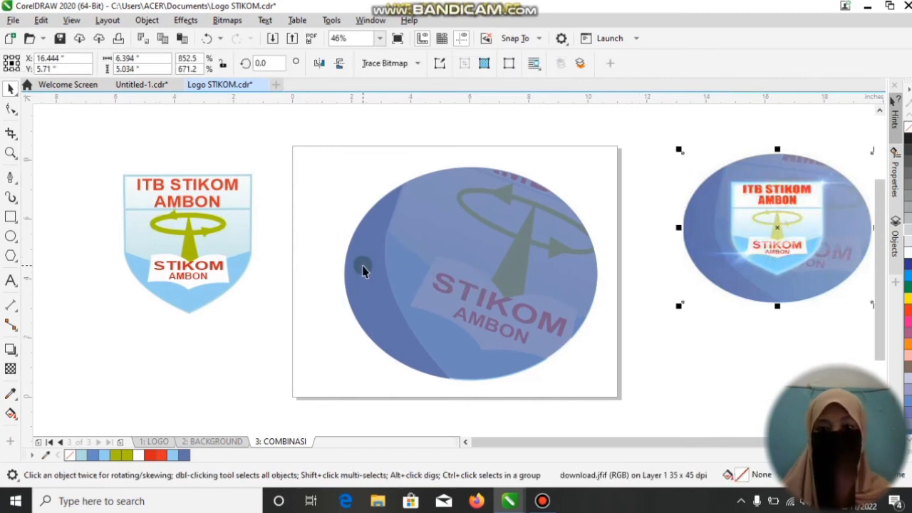
pyautogui.moveTo(175, 228); pyautogui.dragTo(447, 263)
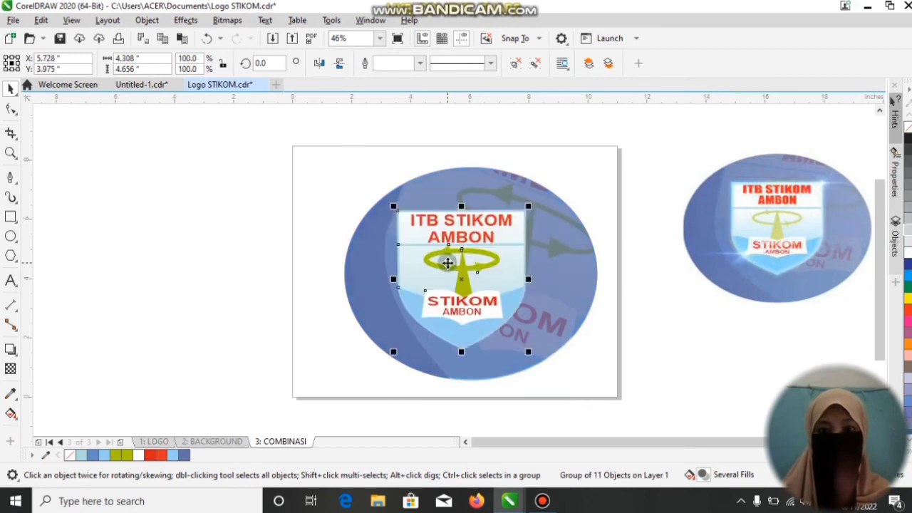
# Nudge the shield logo slightly on the oval, then trace its border with a closed straight-line outline from corner to corner.
pyautogui.moveTo(448, 263); pyautogui.dragTo(450, 264)
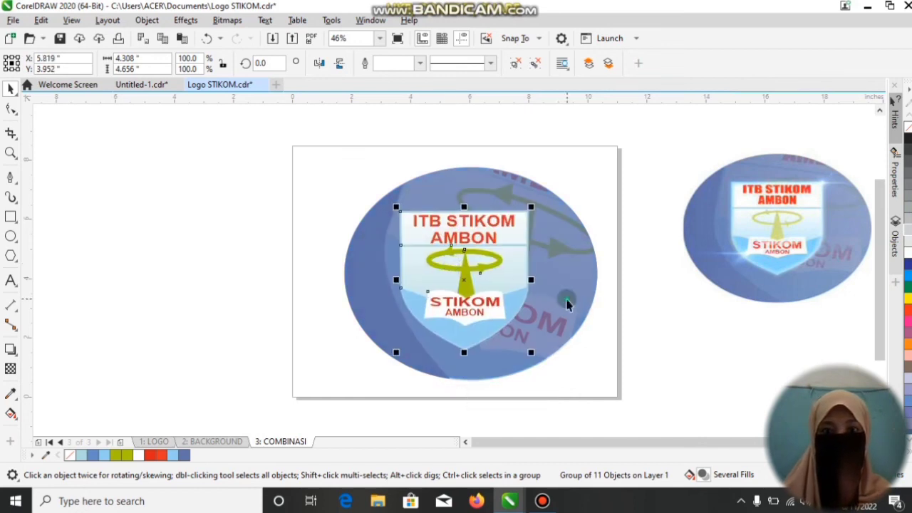
pyautogui.click(566, 302)
pyautogui.press('F5')
pyautogui.click(399, 211)
pyautogui.click(528, 211)
pyautogui.click(528, 286)
pyautogui.click(464, 352)
pyautogui.click(399, 288)
pyautogui.click(399, 212)
# Curve the two lower sides of the traced outline so they follow the shield's rounded edges.
pyautogui.press('F10')
pyautogui.moveTo(500, 314); pyautogui.dragTo(512, 322)
pyautogui.moveTo(430, 322); pyautogui.dragTo(415, 319)
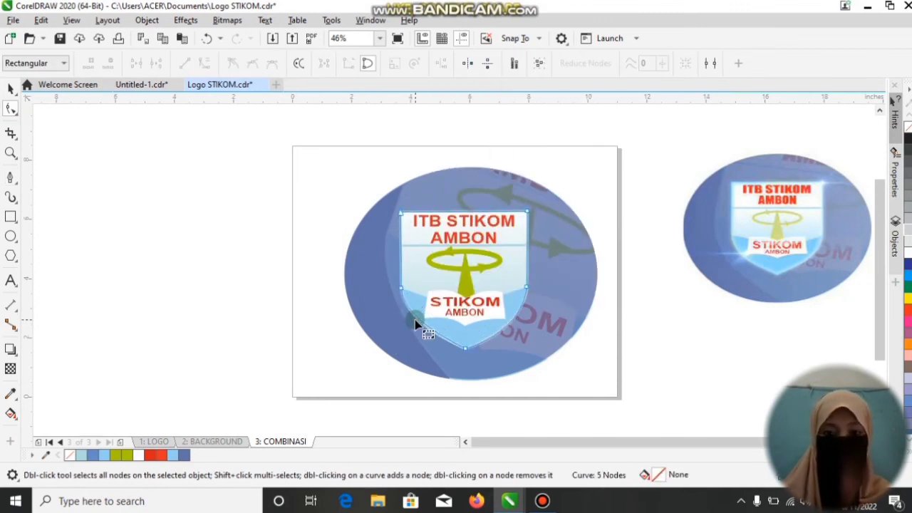
pyautogui.click(427, 323)
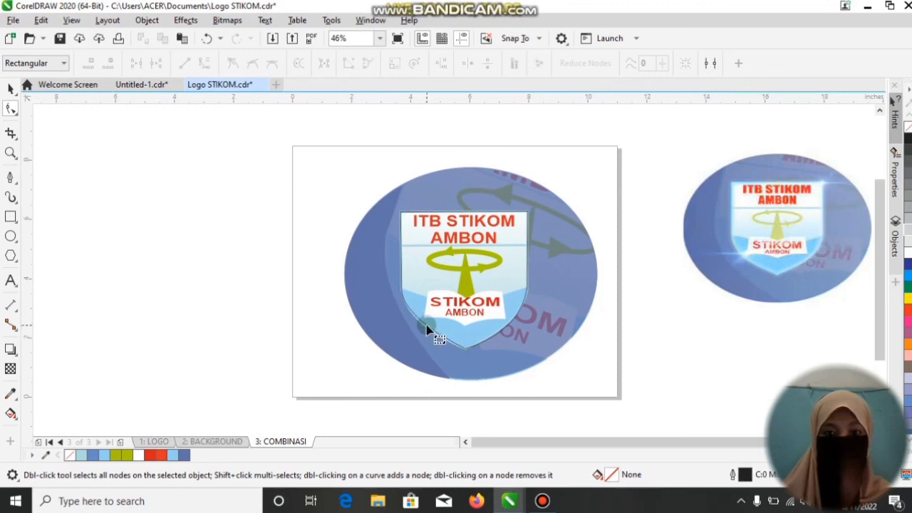
pyautogui.click(422, 325)
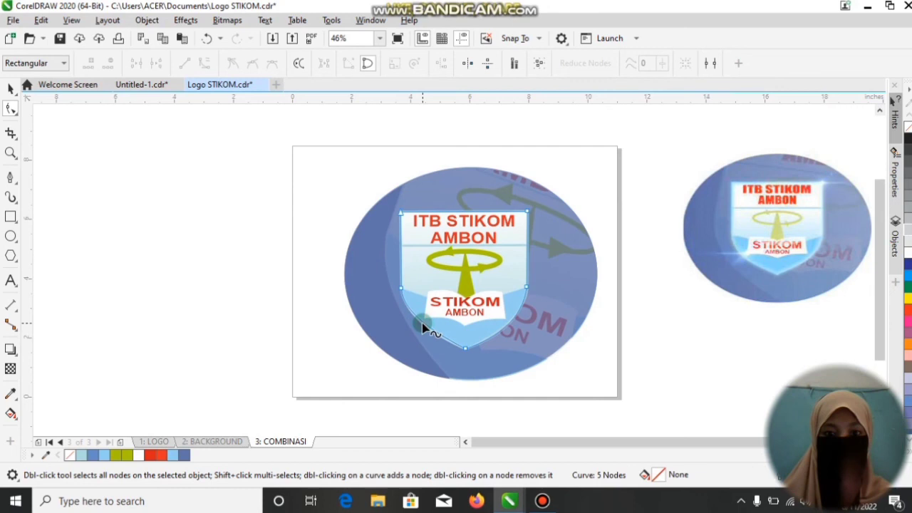
pyautogui.moveTo(422, 326); pyautogui.dragTo(423, 326)
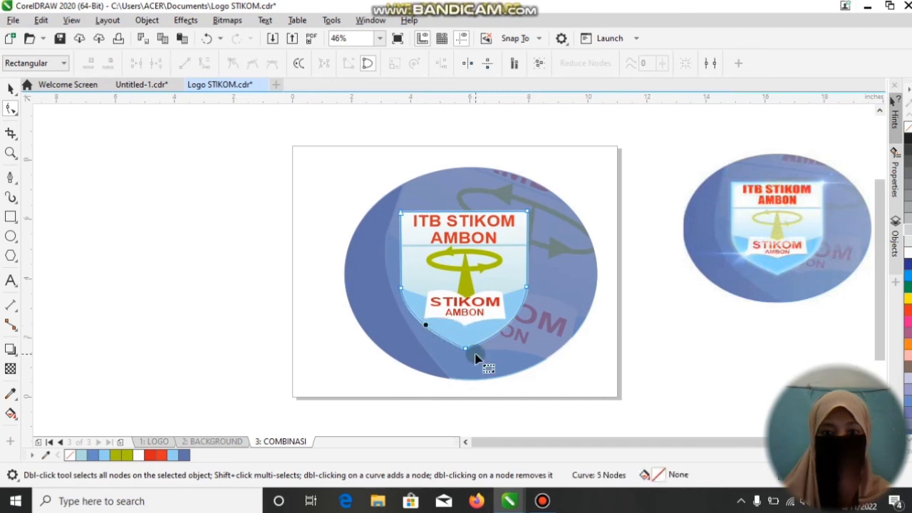
pyautogui.press('space')
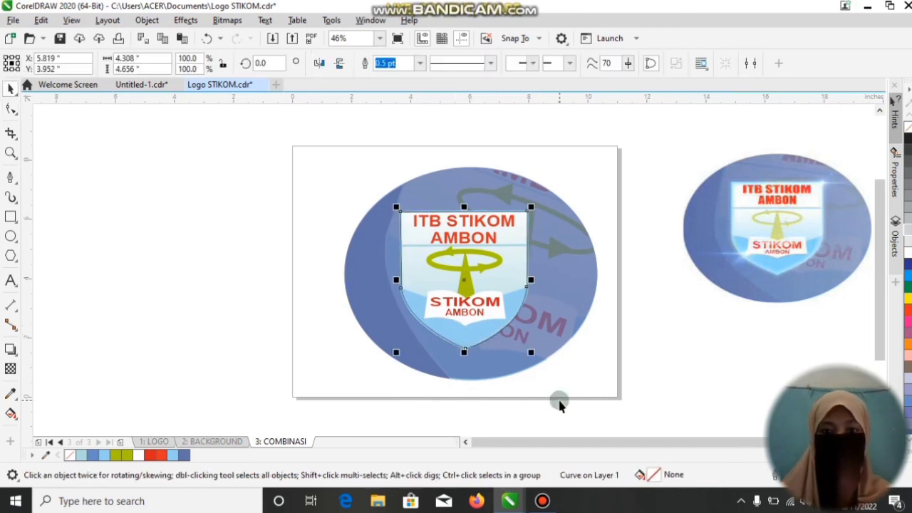
# Move the traced shield outline beside the oval and set its outline width to 8.0 pt.
pyautogui.click(505, 325)
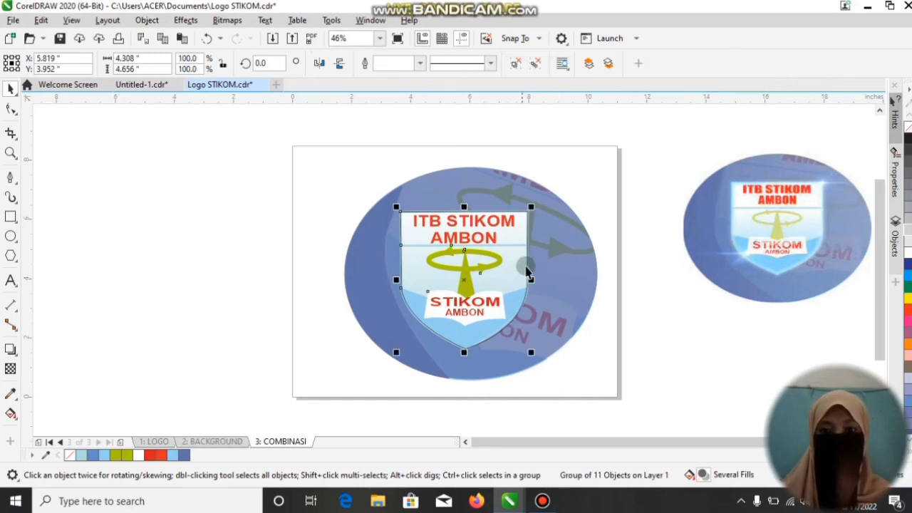
pyautogui.moveTo(523, 245); pyautogui.dragTo(369, 252)
pyautogui.click(417, 63)
pyautogui.click(395, 178)
# Colour the traced shield's outline with the light blue sampled from the artwork and fill the shape with white.
pyautogui.press('i')
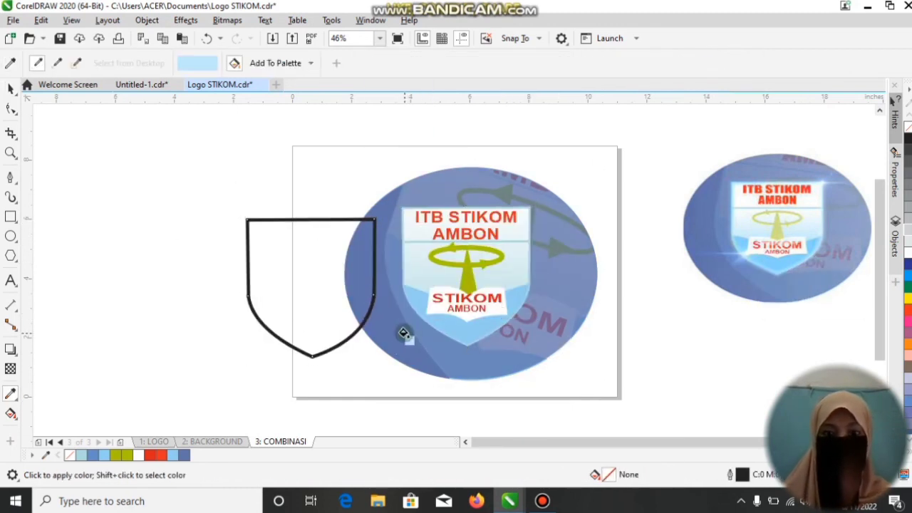
pyautogui.click(245, 273)
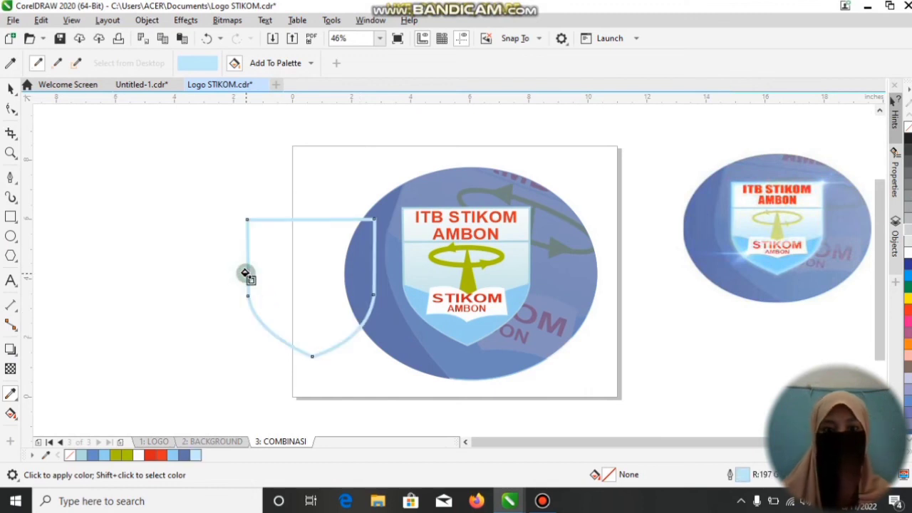
pyautogui.click(10, 87)
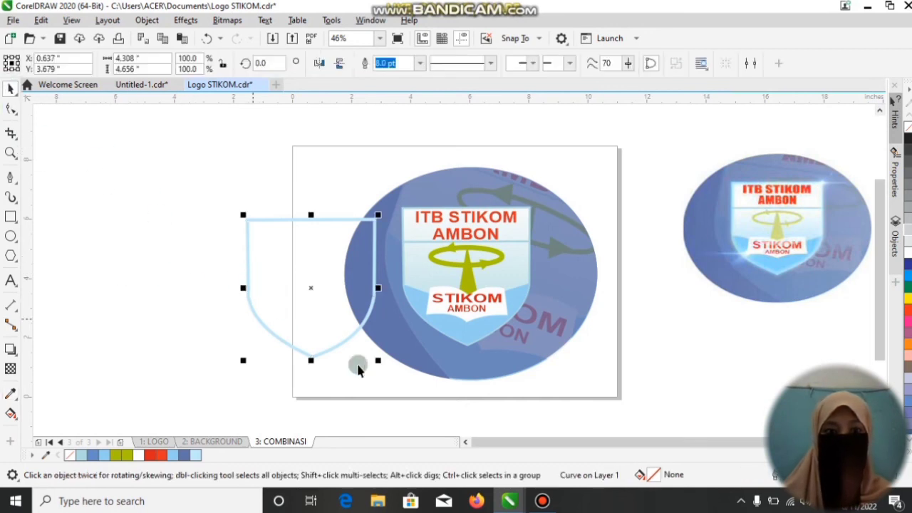
pyautogui.click(316, 307)
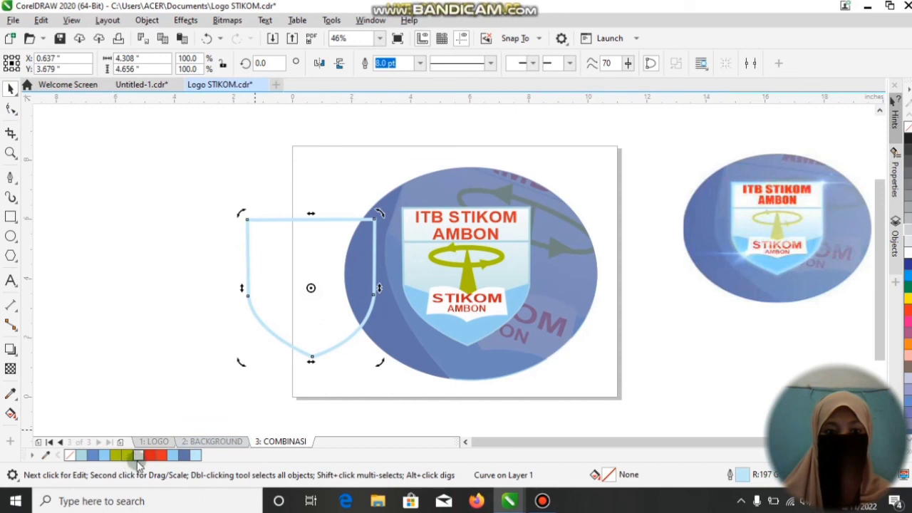
pyautogui.click(138, 456)
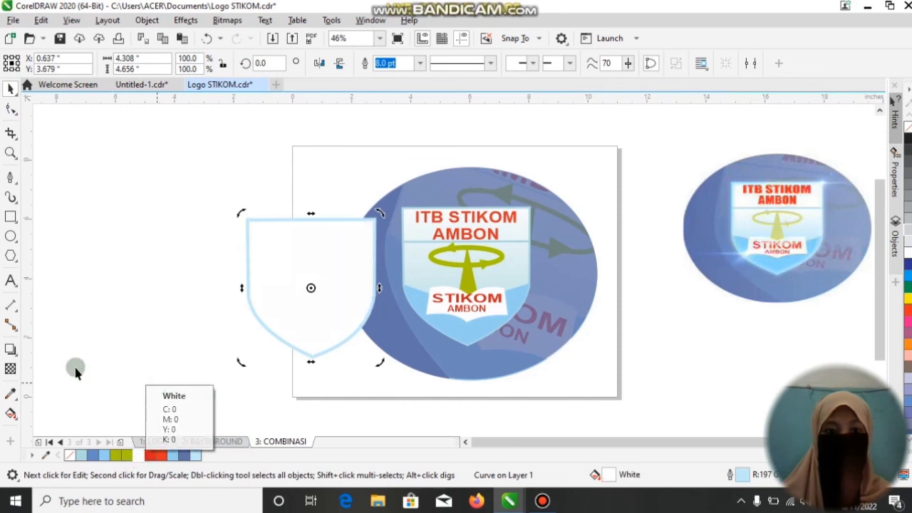
# Apply a uniform transparency of 68 to the white traced shield.
pyautogui.click(10, 369)
pyautogui.moveTo(282, 370); pyautogui.dragTo(291, 368)
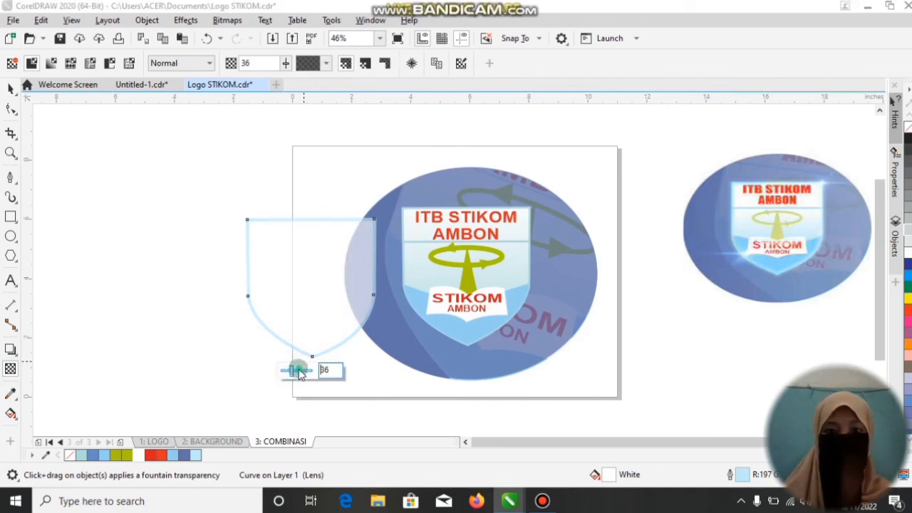
pyautogui.write('55')
pyautogui.press('Return')
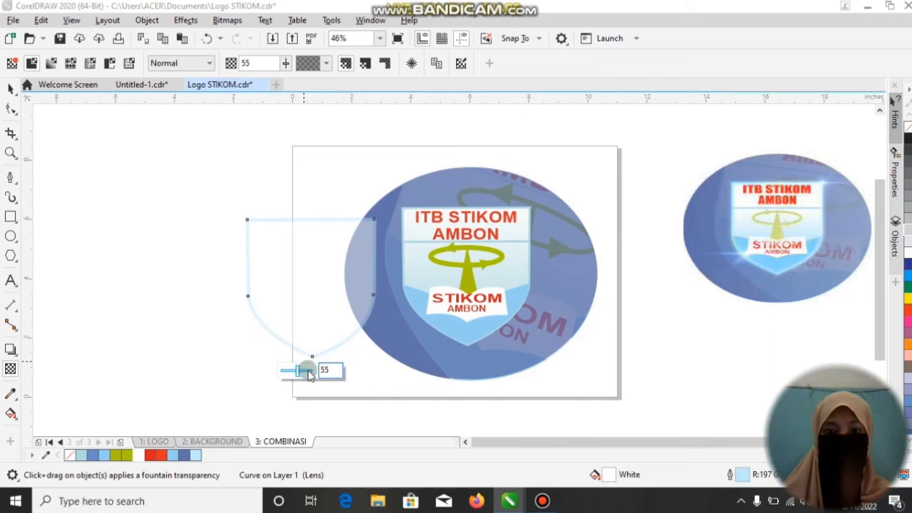
pyautogui.click(306, 375)
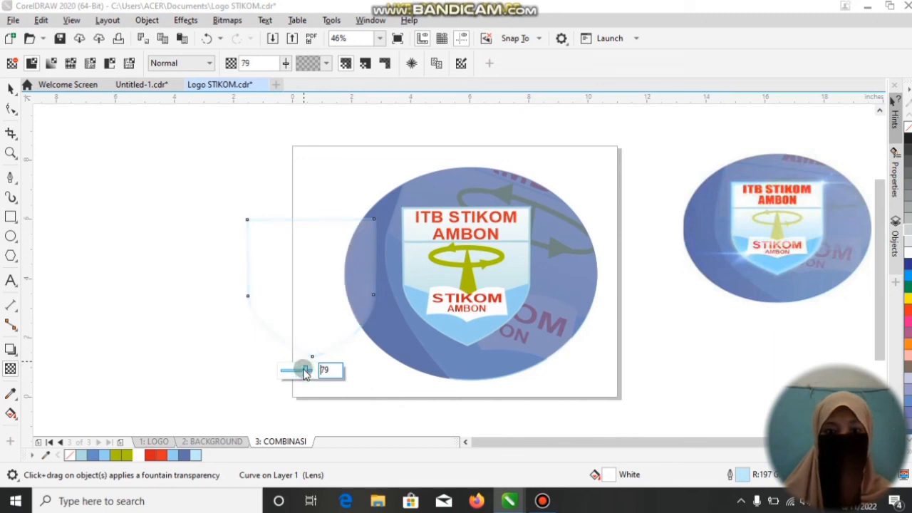
pyautogui.moveTo(305, 374); pyautogui.dragTo(301, 371)
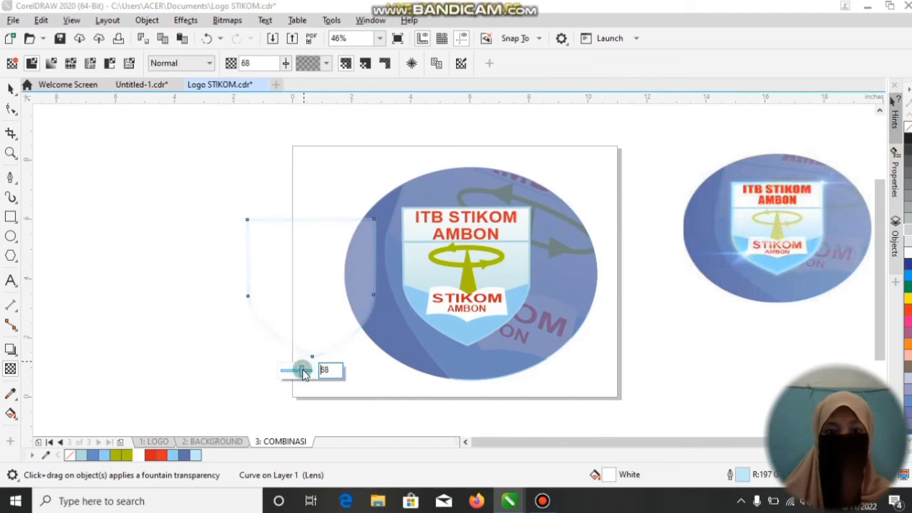
# Place the translucent white shield over the logo and shift it together with the logo and oval as one group on the sheet.
pyautogui.click(11, 89)
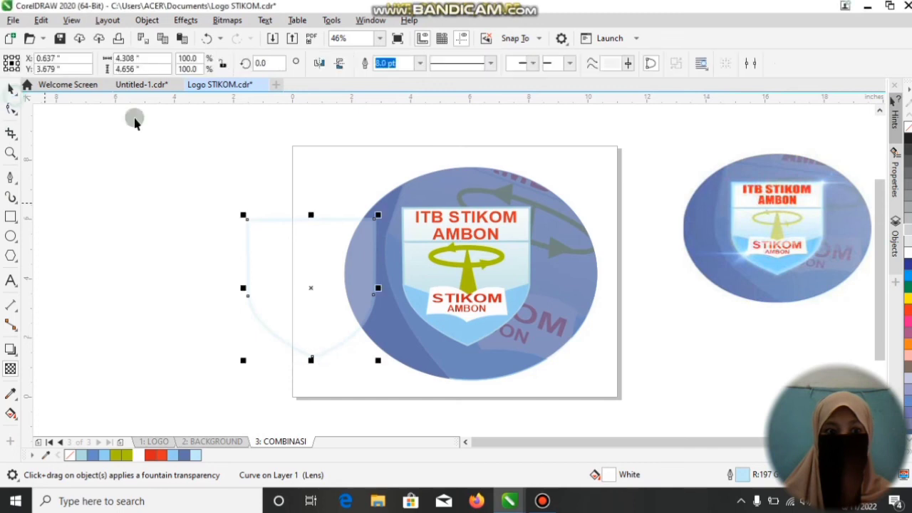
pyautogui.moveTo(321, 228); pyautogui.dragTo(482, 217)
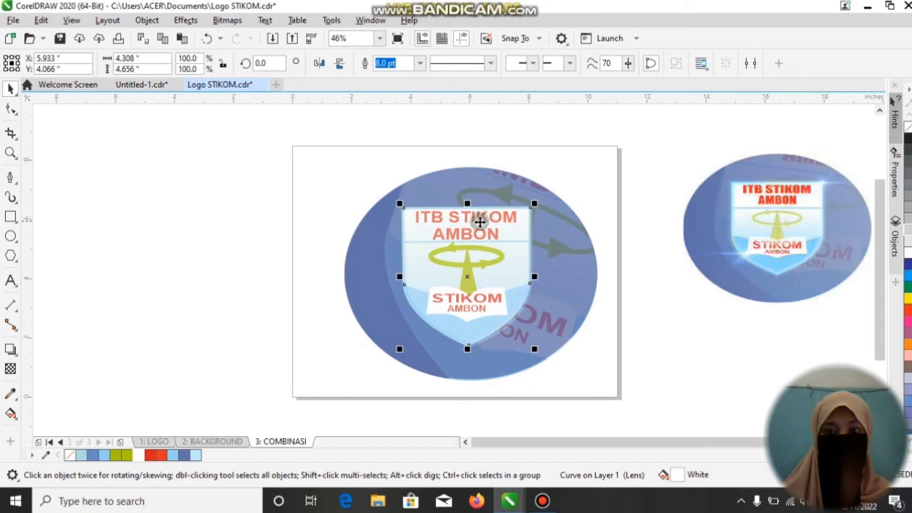
pyautogui.moveTo(476, 219); pyautogui.dragTo(330, 269)
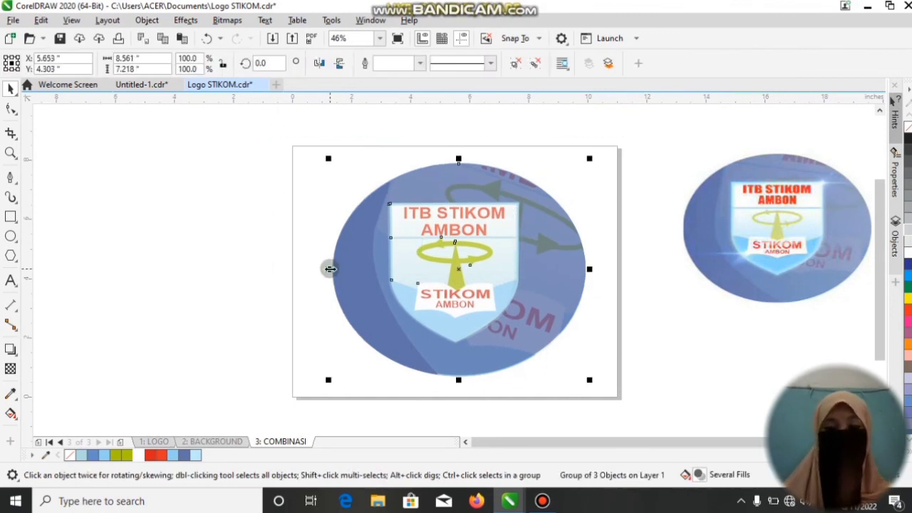
pyautogui.click(214, 254)
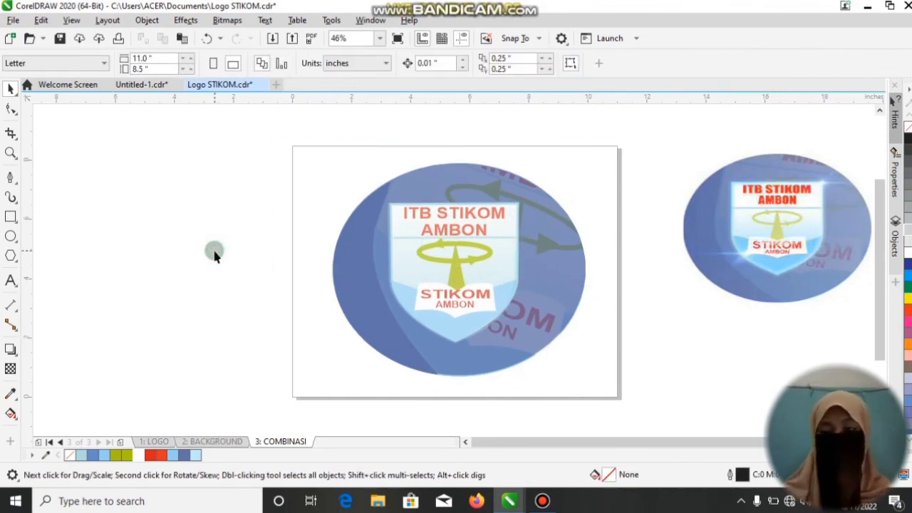
# Review the finished artwork on the LOGO and BACKGROUND pages and return to the COMBINASI page.
pyautogui.click(158, 442)
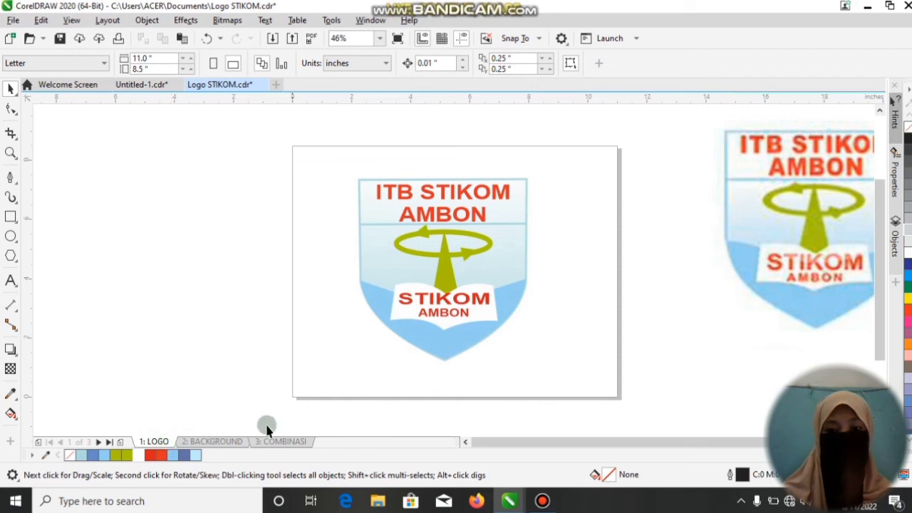
pyautogui.click(225, 442)
pyautogui.click(280, 442)
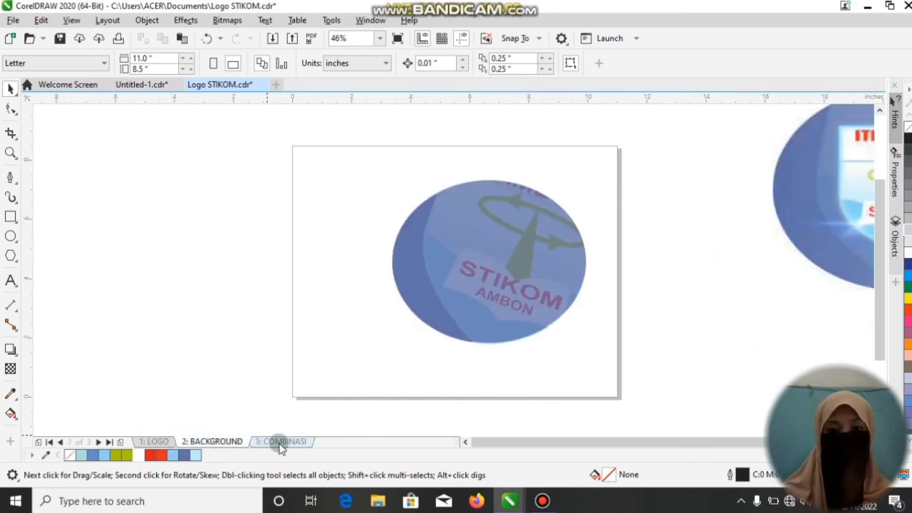